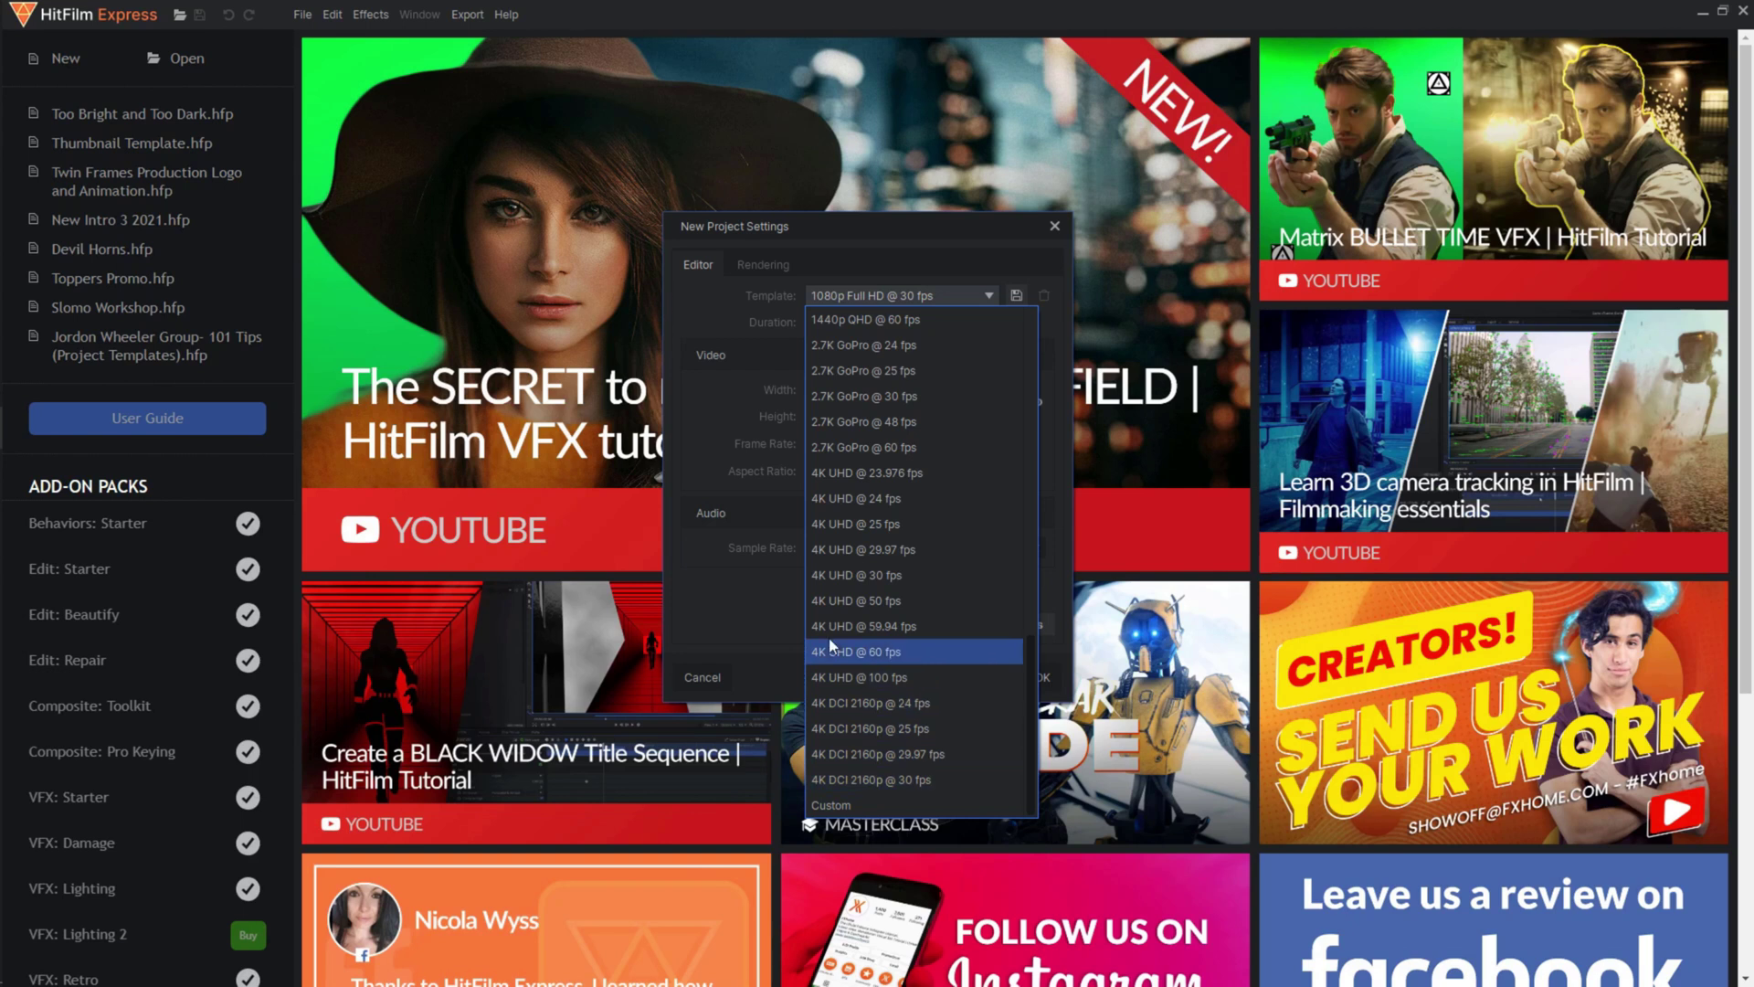
# - Create the new project with the 4K UHD @ 24 fps template
pyautogui.click(868, 500)
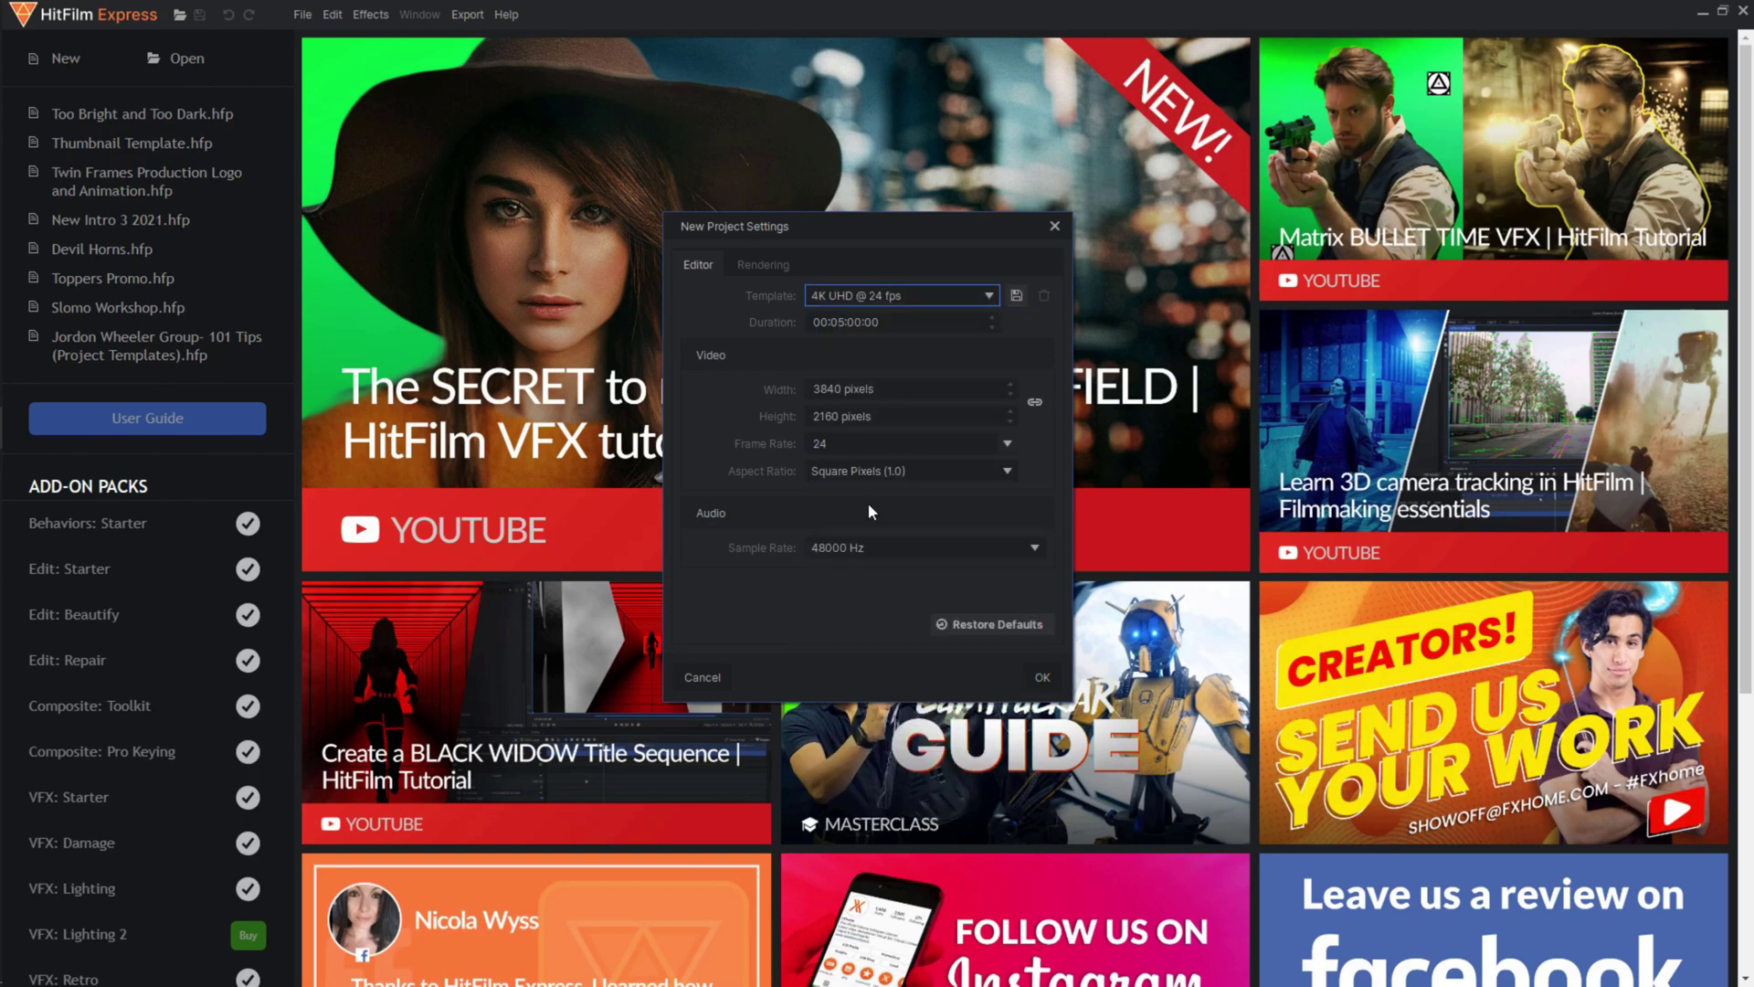
pyautogui.click(1031, 677)
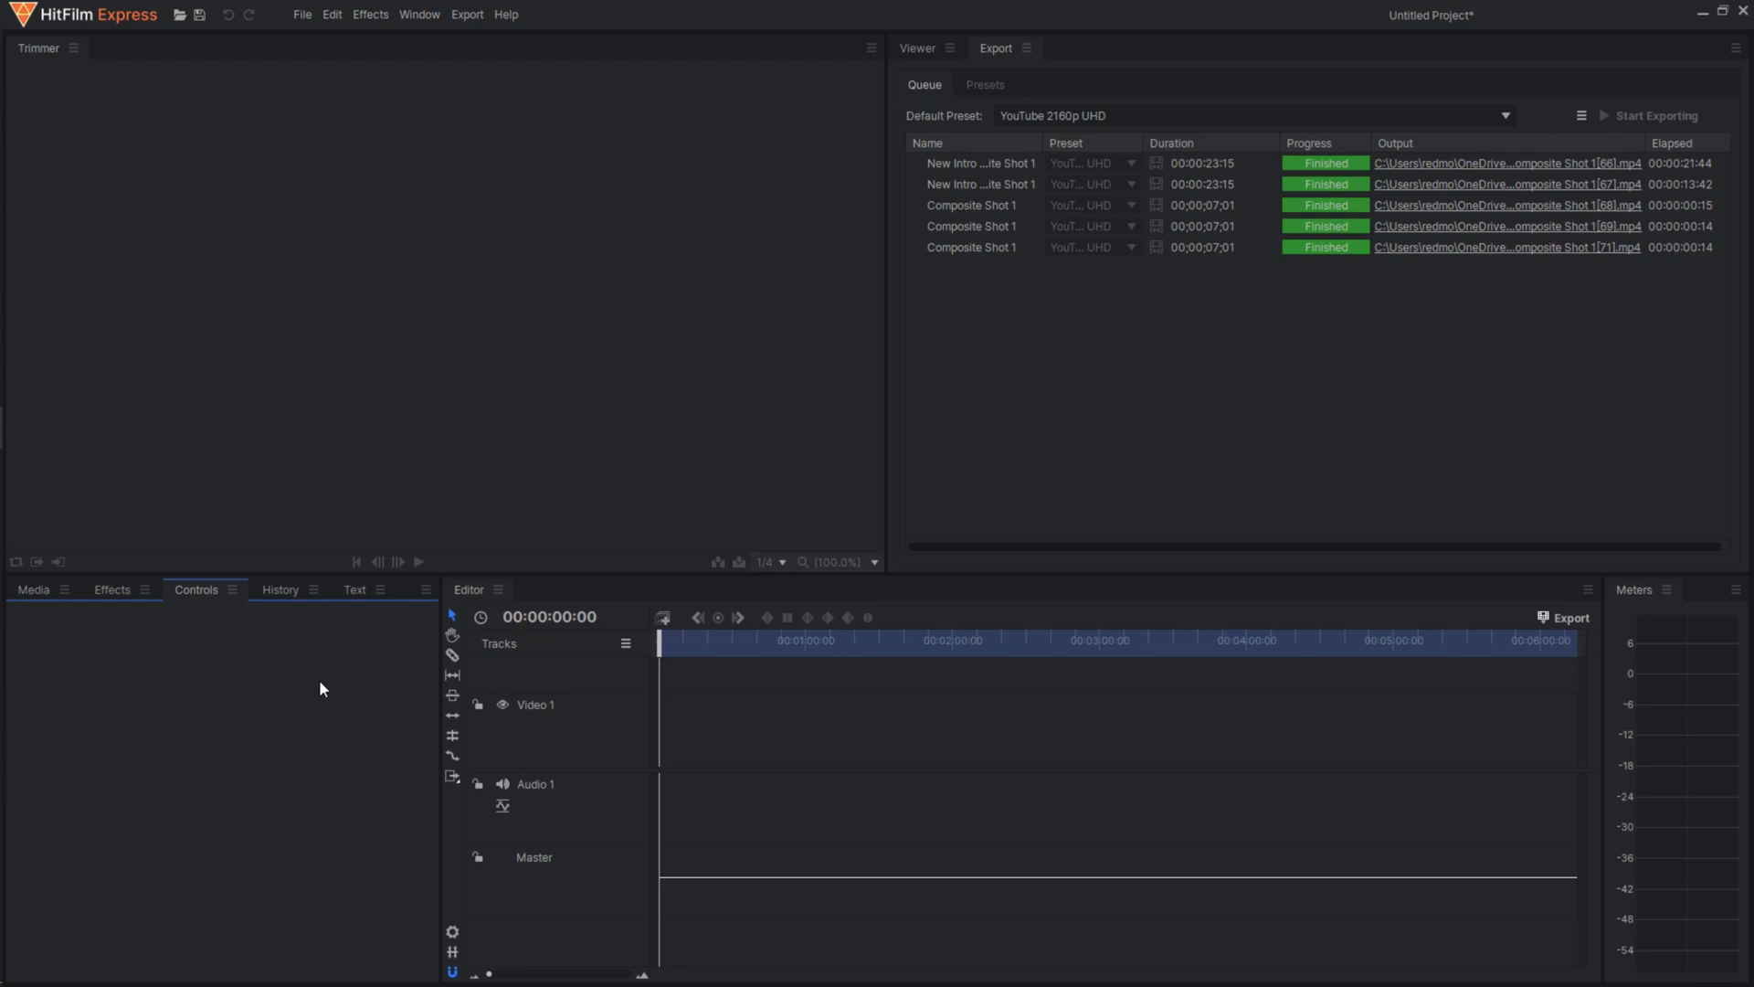
# - Create Composite Shot 1 with the 4K UHD @ 24 fps template and show it in the Viewer
pyautogui.click(46, 596)
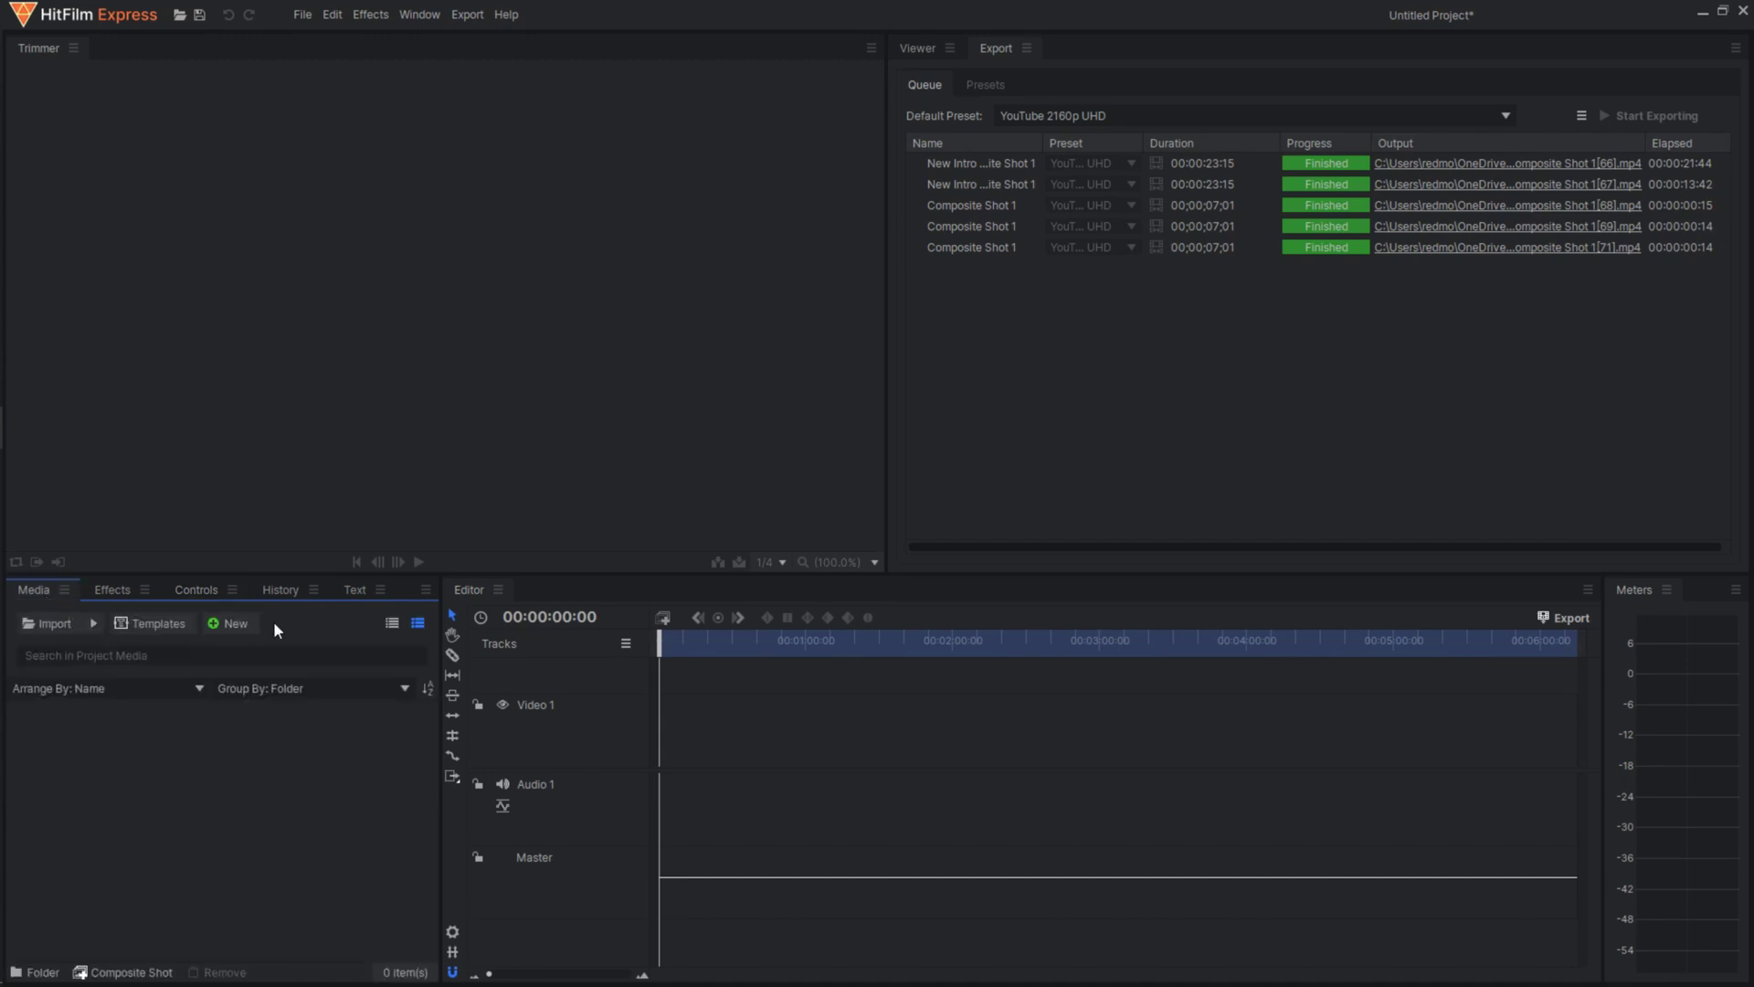
pyautogui.click(224, 623)
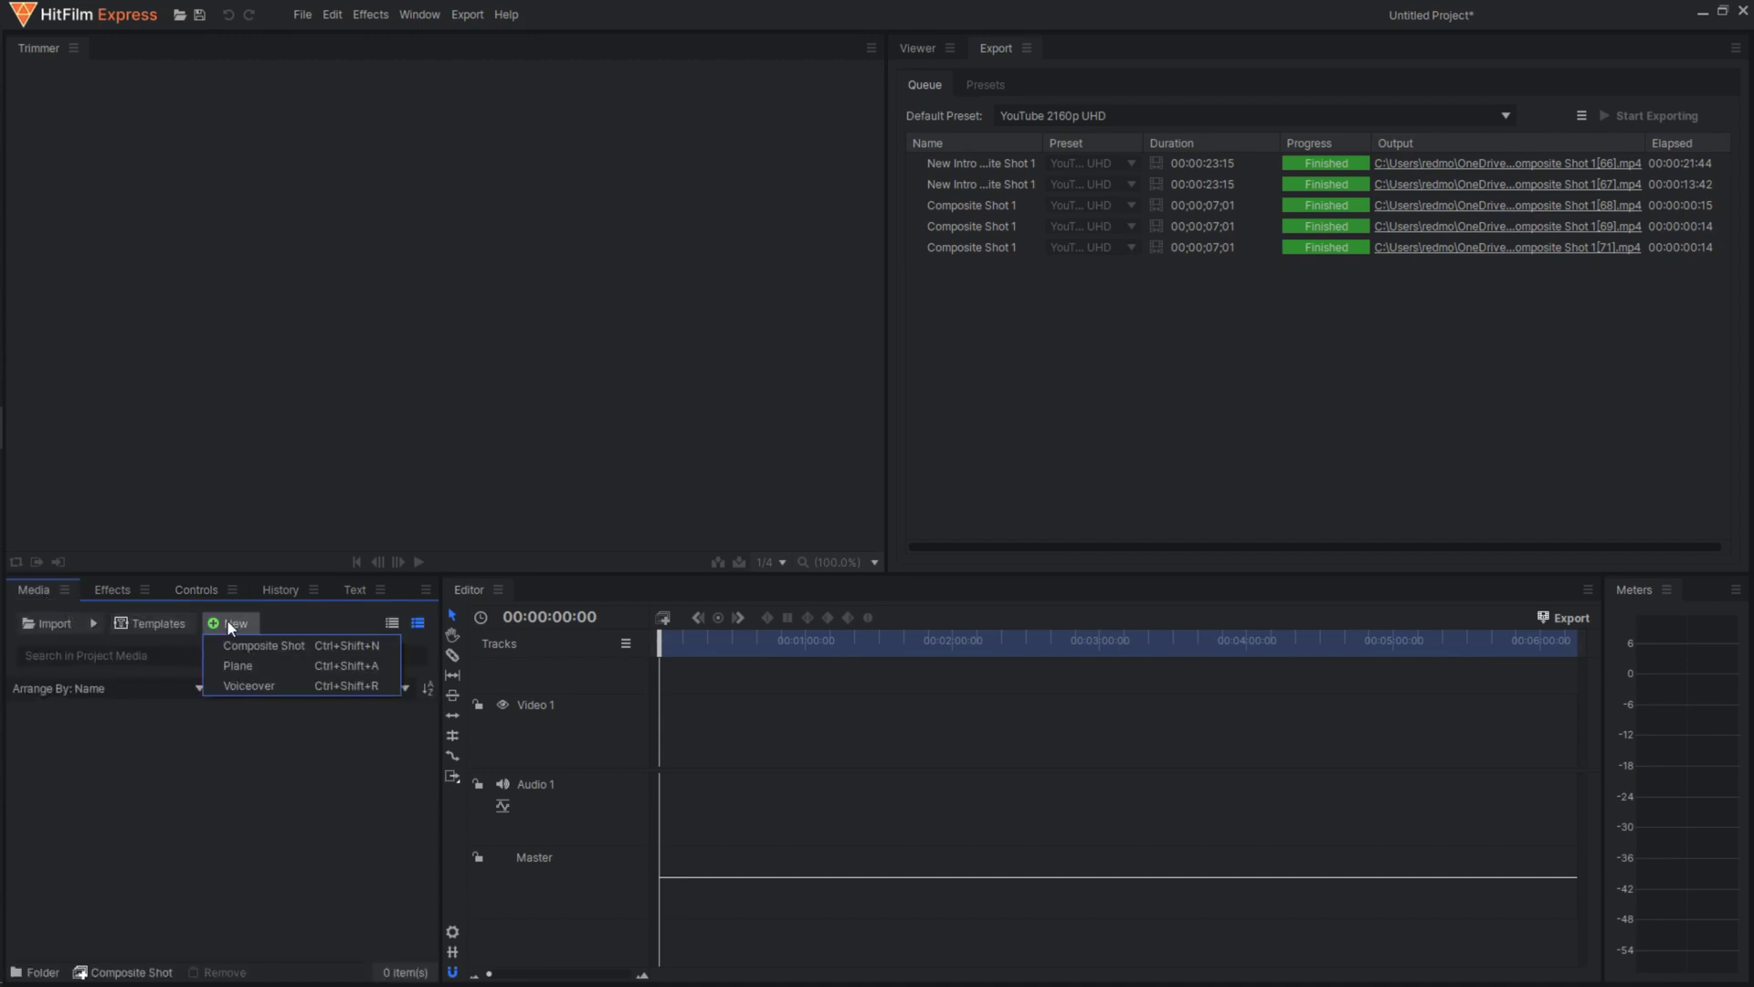
pyautogui.click(252, 640)
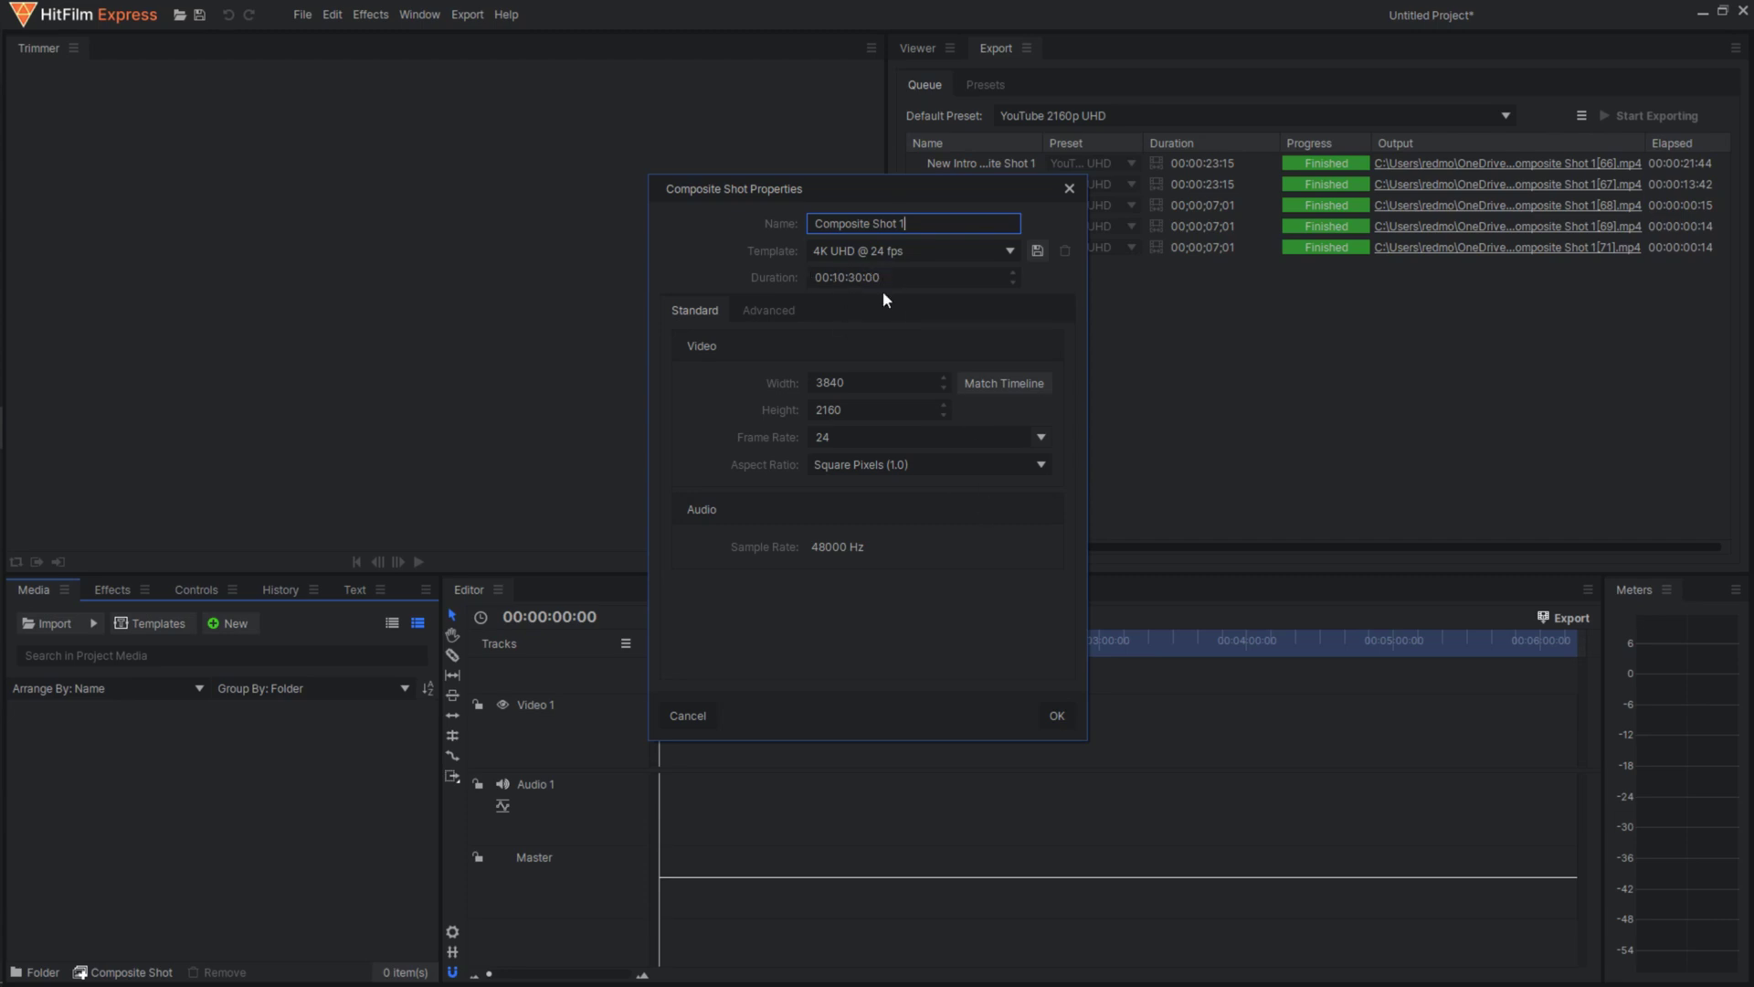
pyautogui.click(1056, 716)
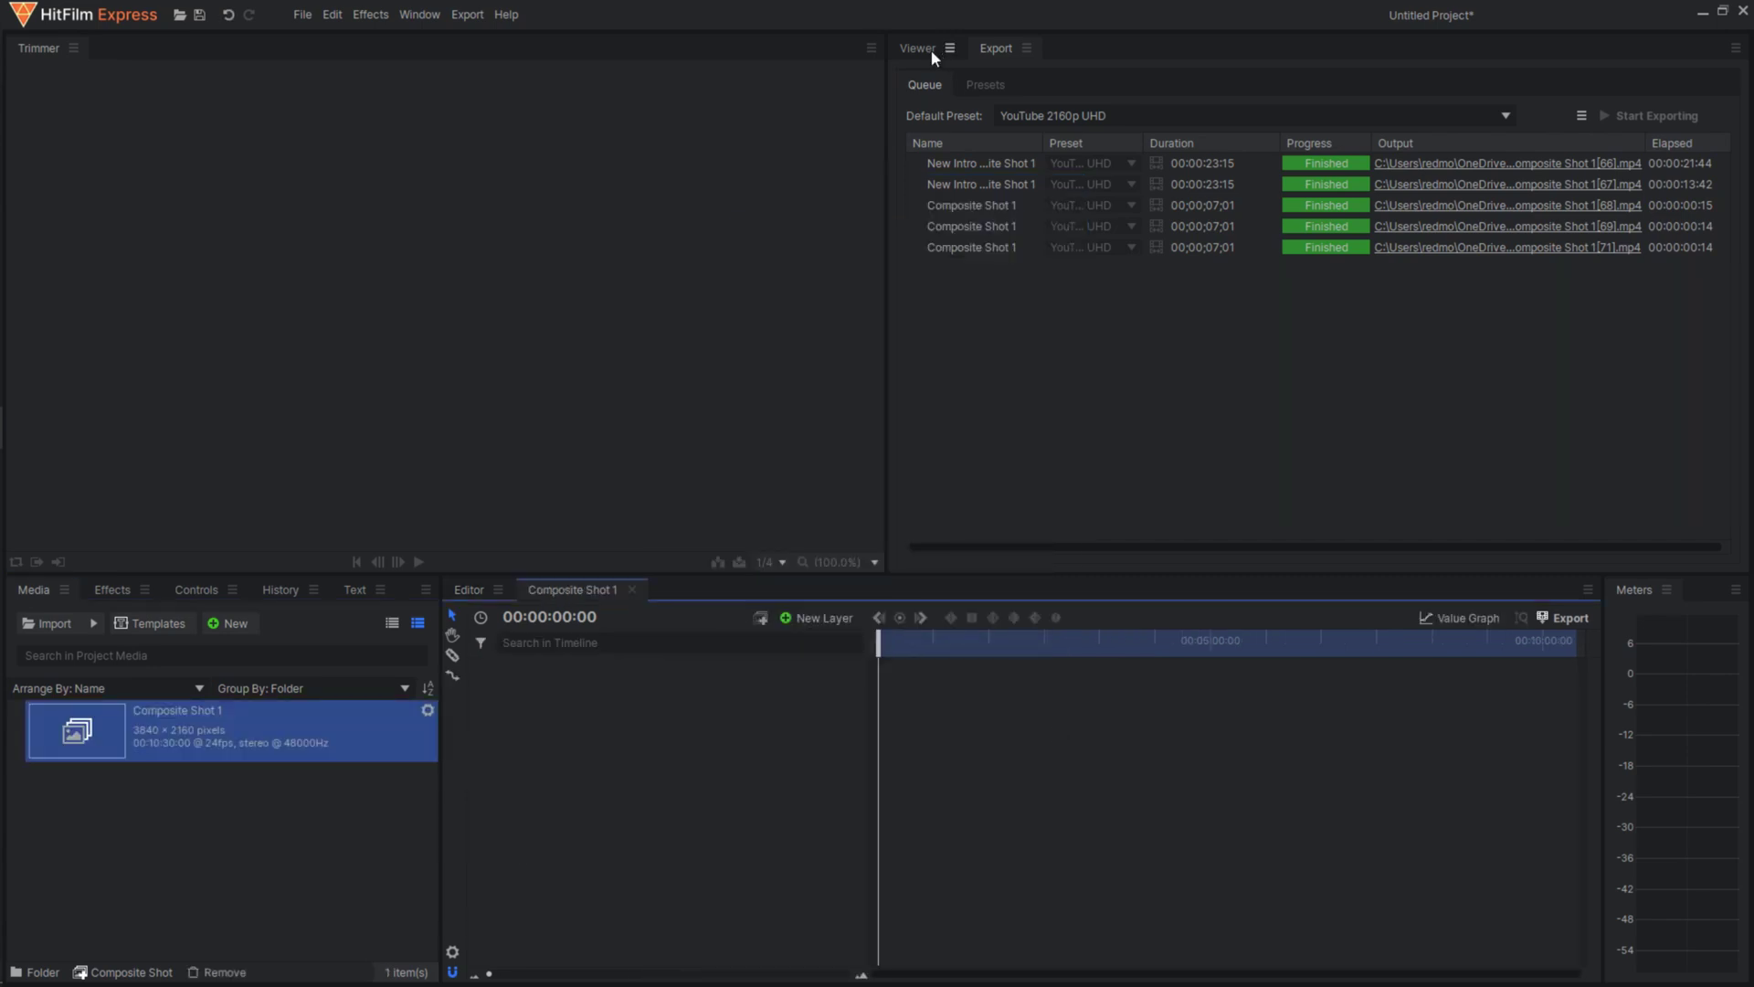
pyautogui.click(918, 48)
pyautogui.click(886, 651)
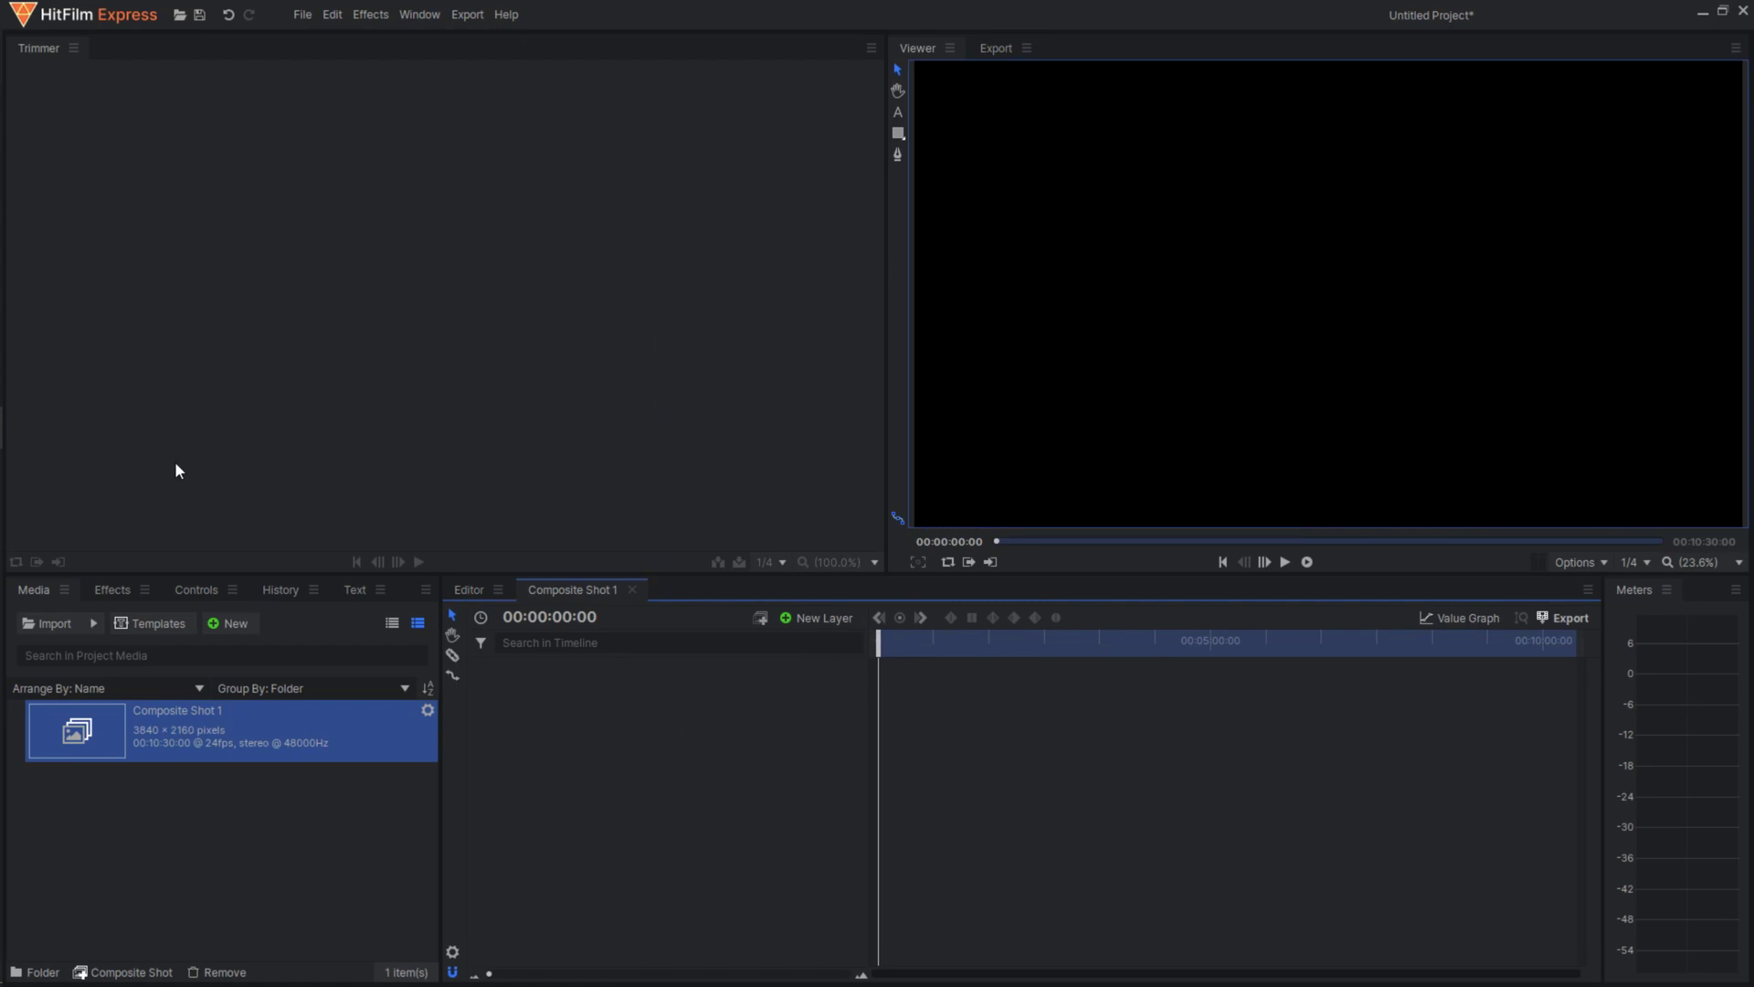
# - Import the video P1050129.MP4 and place it at the start of the composite shot's timeline
pyautogui.click(46, 616)
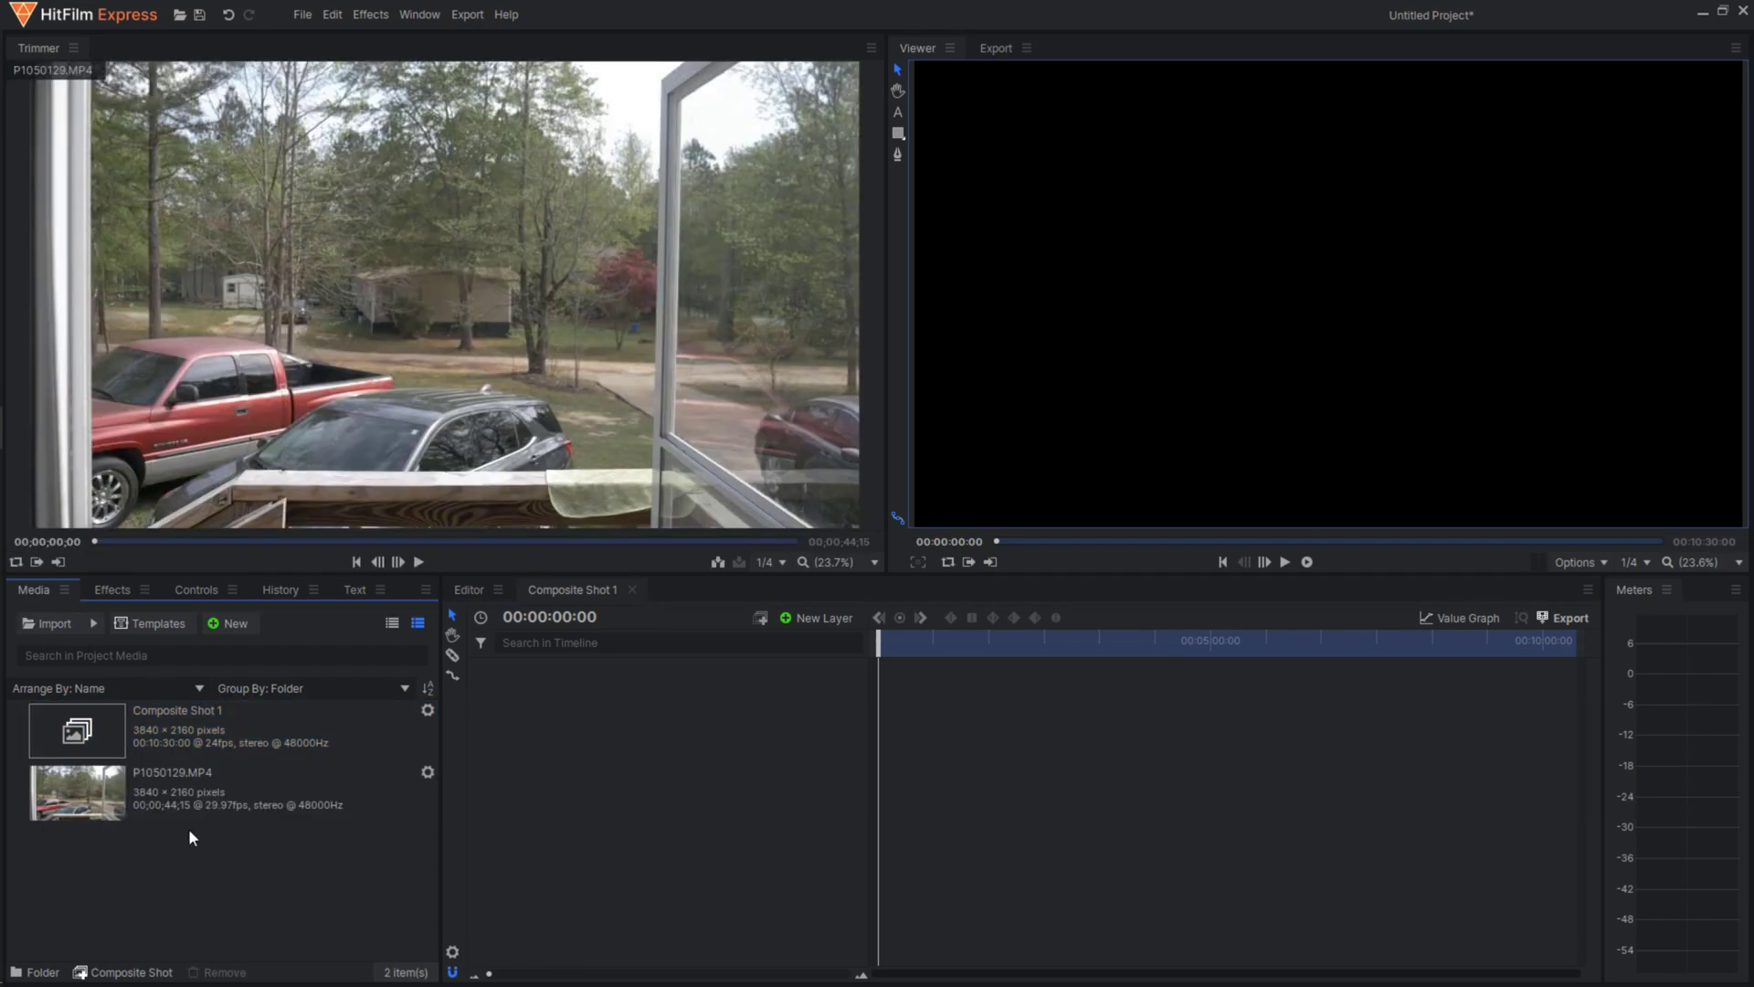
pyautogui.click(154, 804)
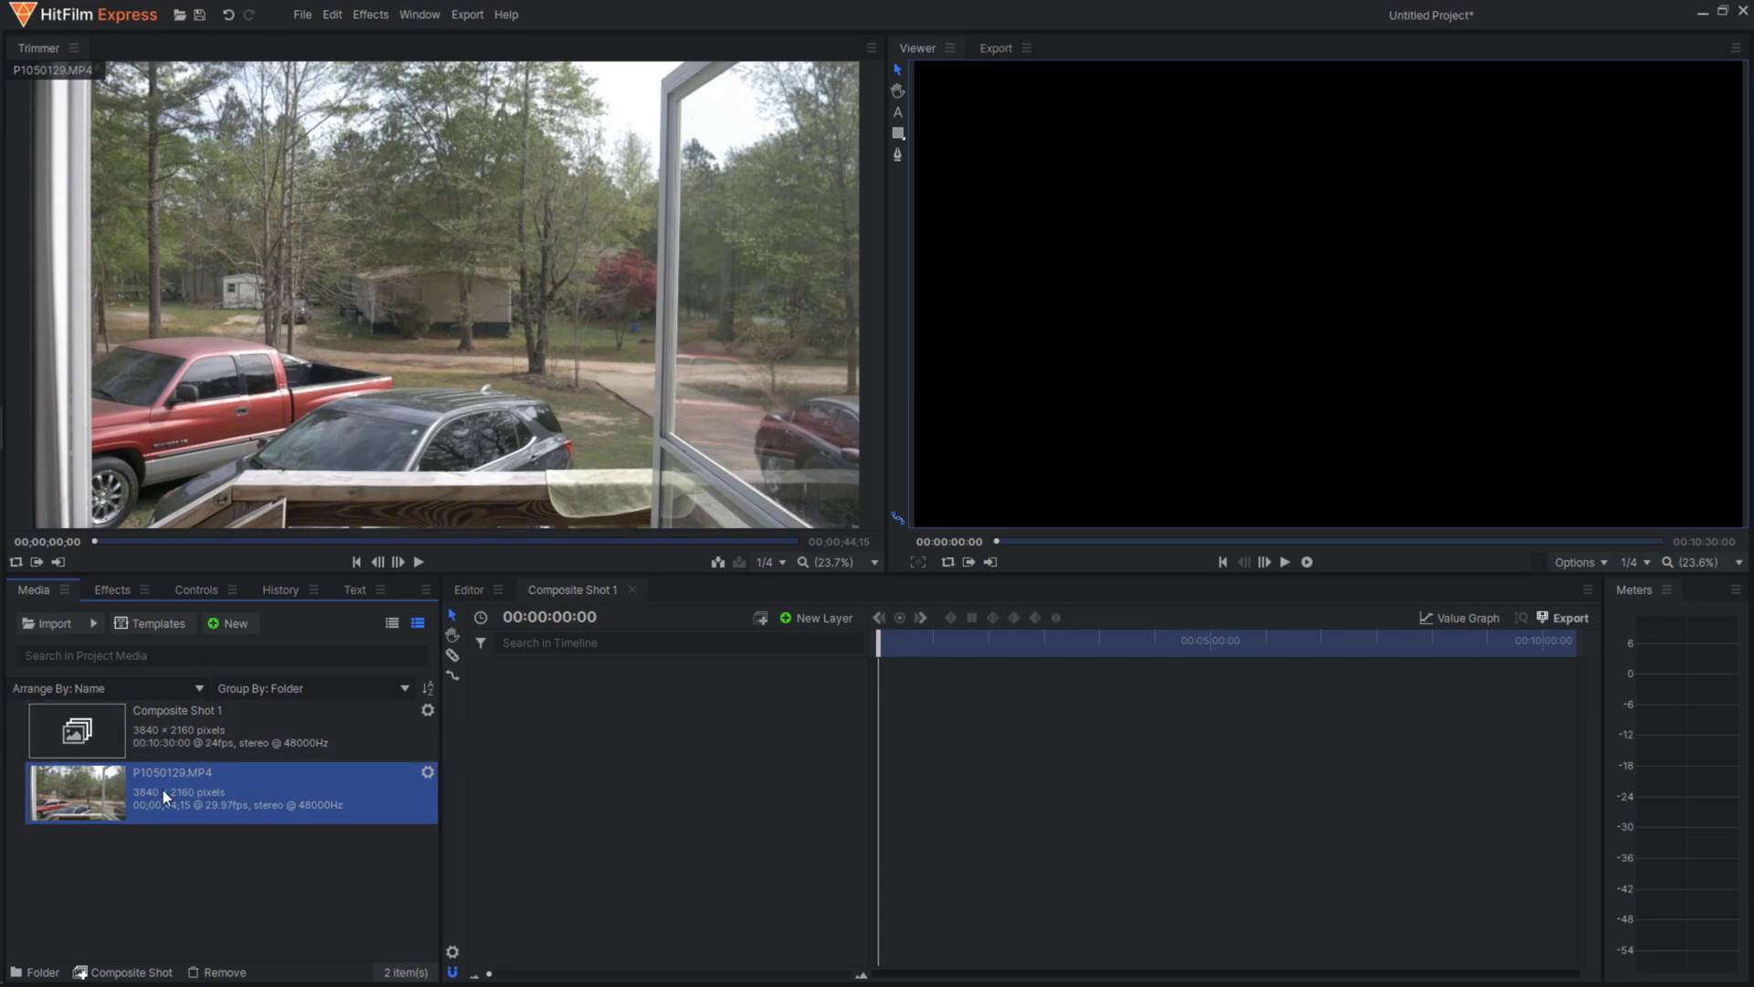
pyautogui.moveTo(165, 796)
pyautogui.mouseDown()
pyautogui.moveTo(393, 731)
pyautogui.moveTo(879, 687)
pyautogui.mouseUp()
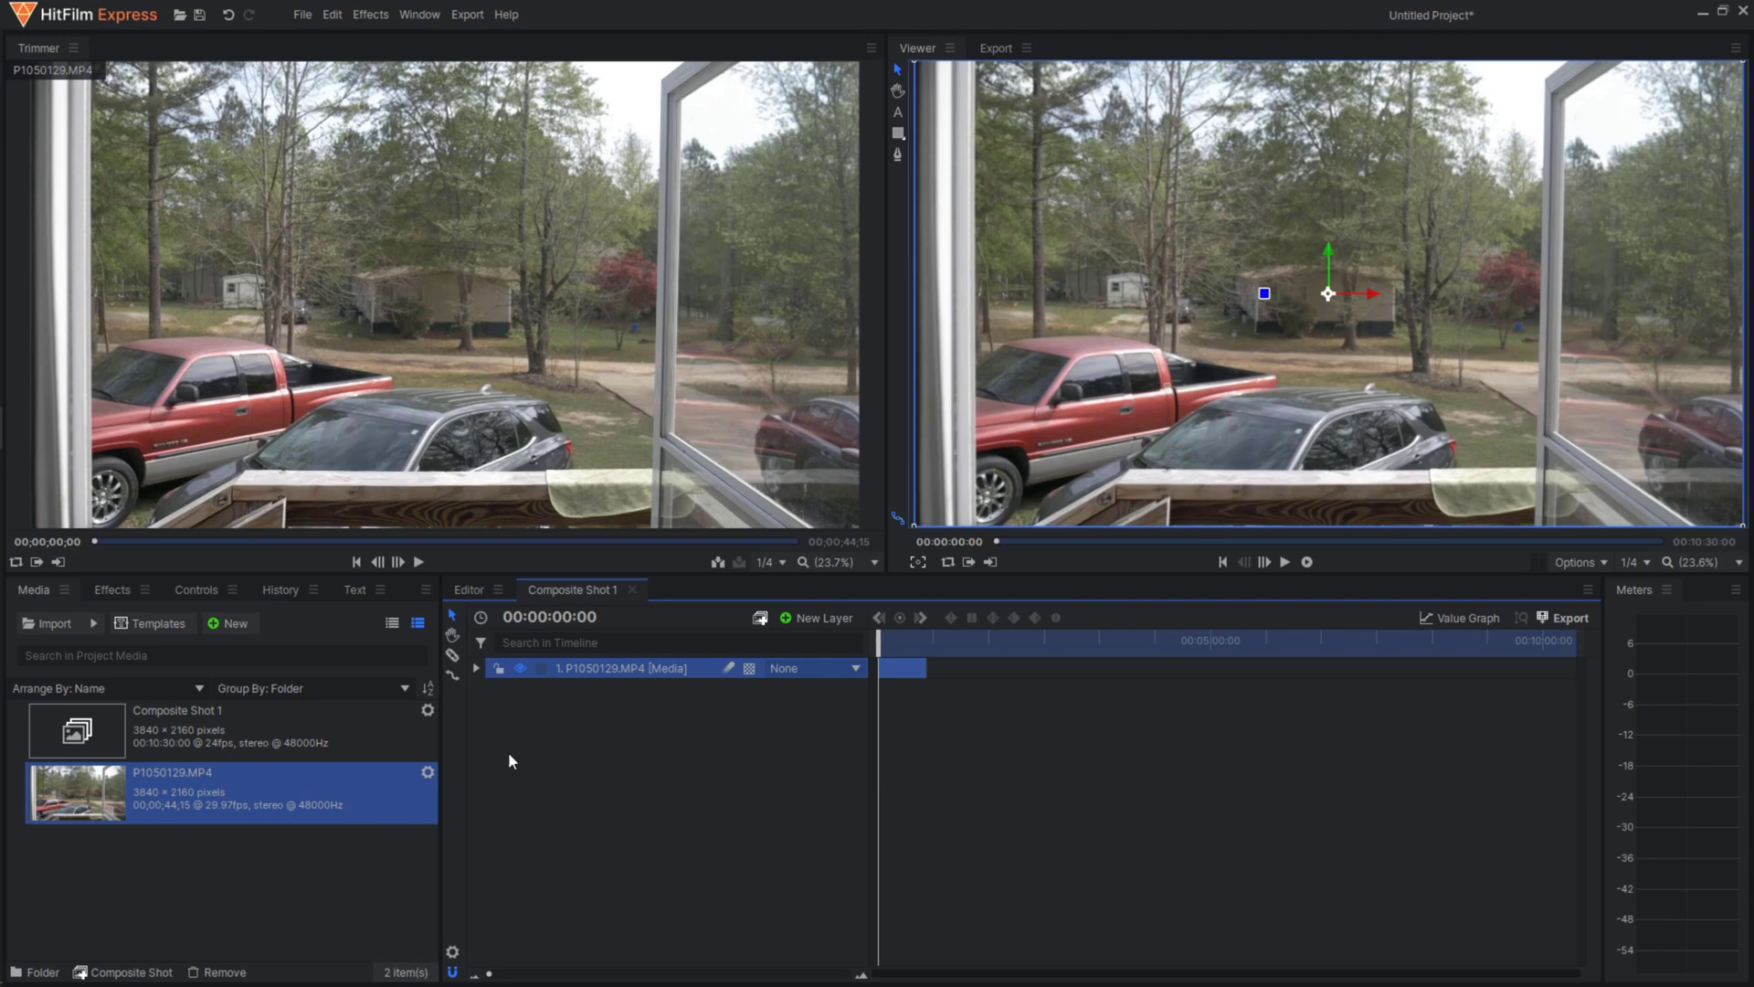
# - Find the Brightness & Contrast effect, apply it to the P1050129.MP4 layer and expand its settings
pyautogui.click(110, 592)
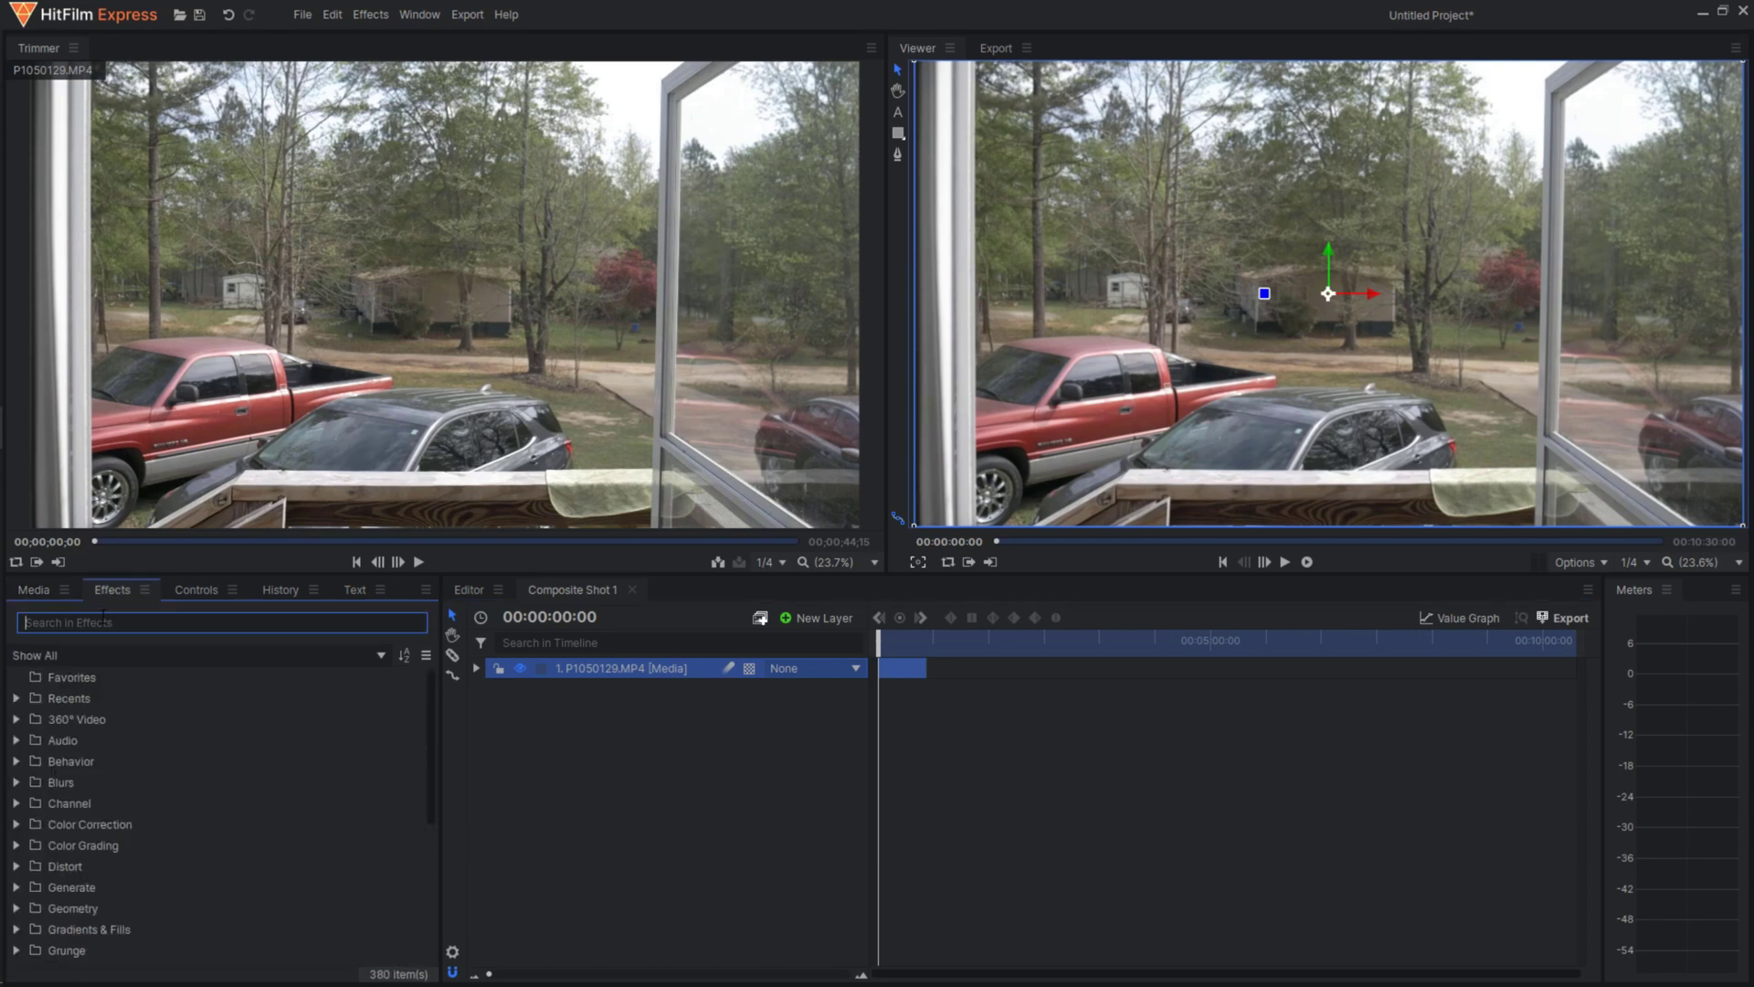
pyautogui.write('birght')
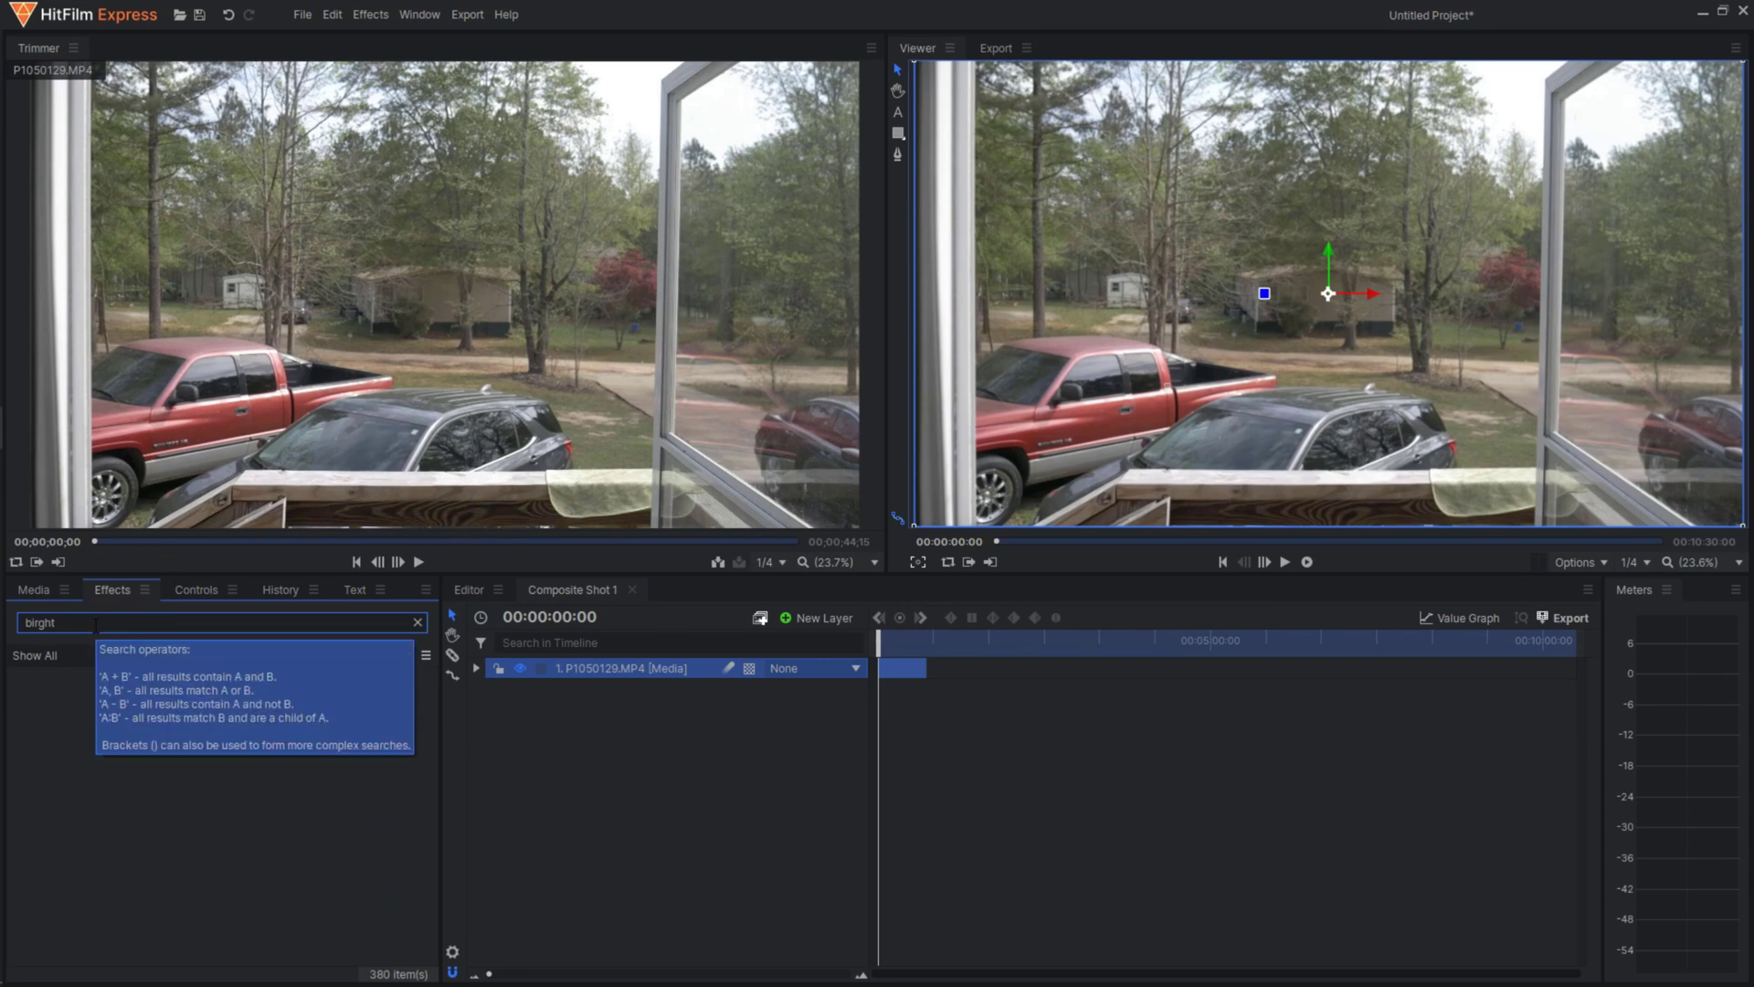
pyautogui.press('BackSpace')
pyautogui.press('BackSpace')
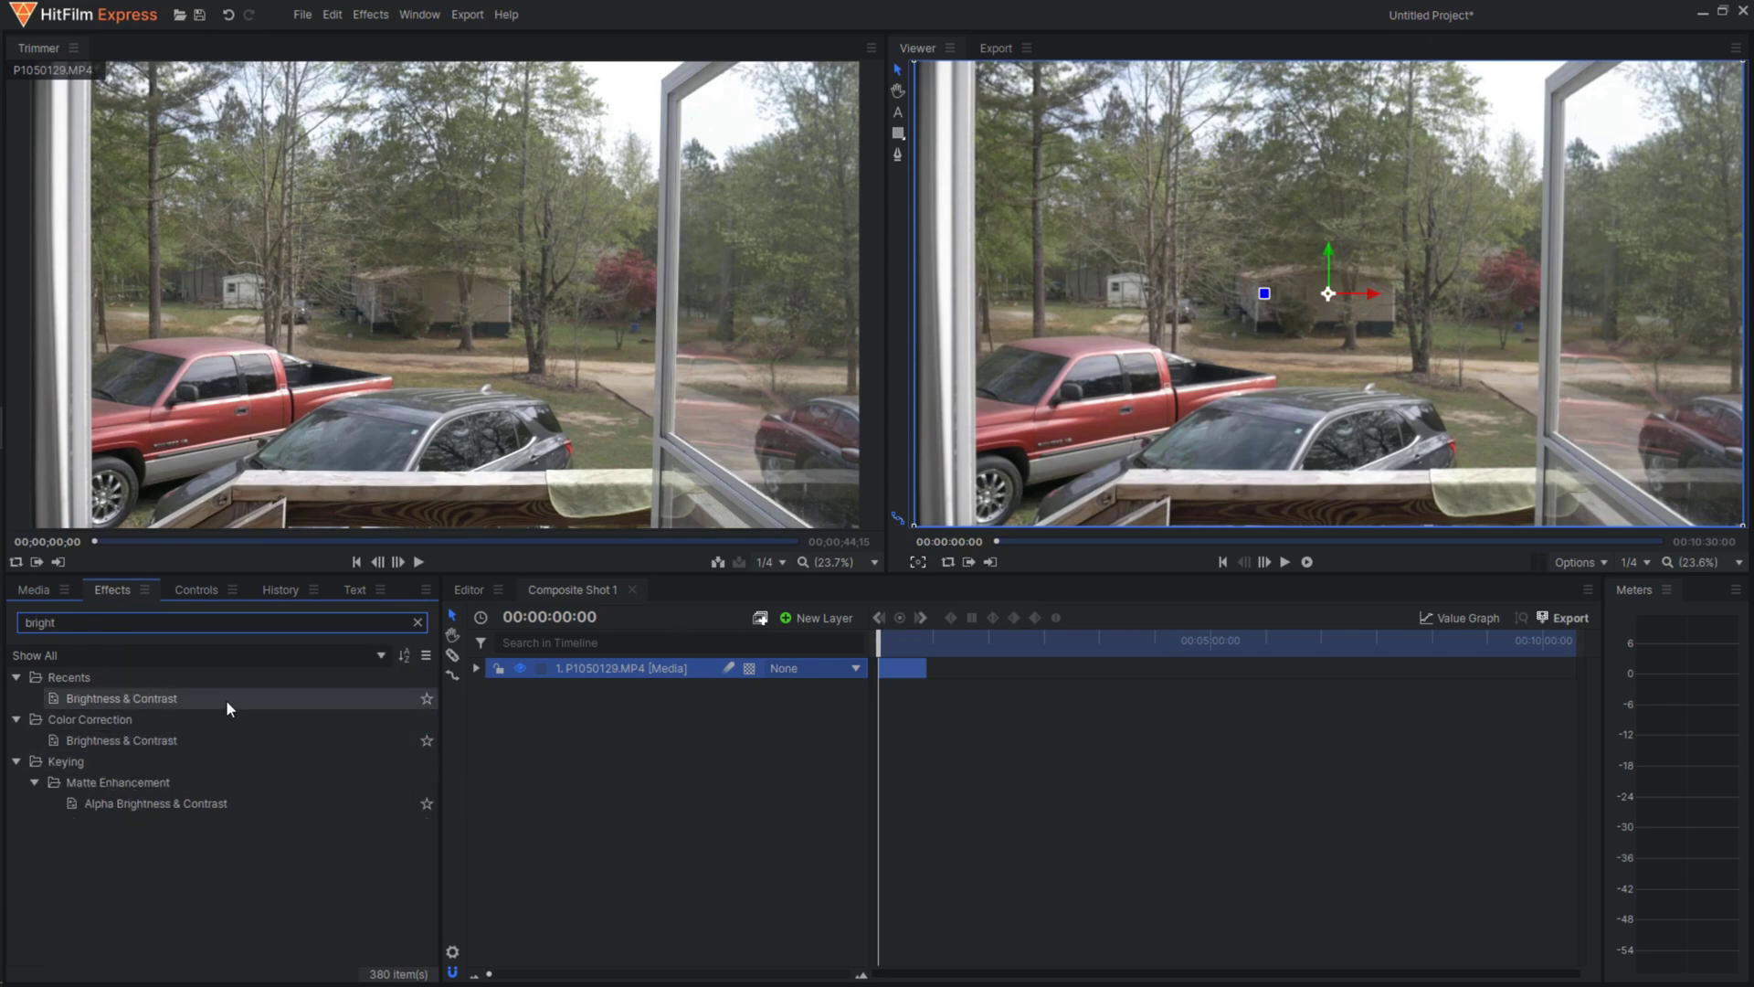
pyautogui.moveTo(201, 693); pyautogui.dragTo(615, 667)
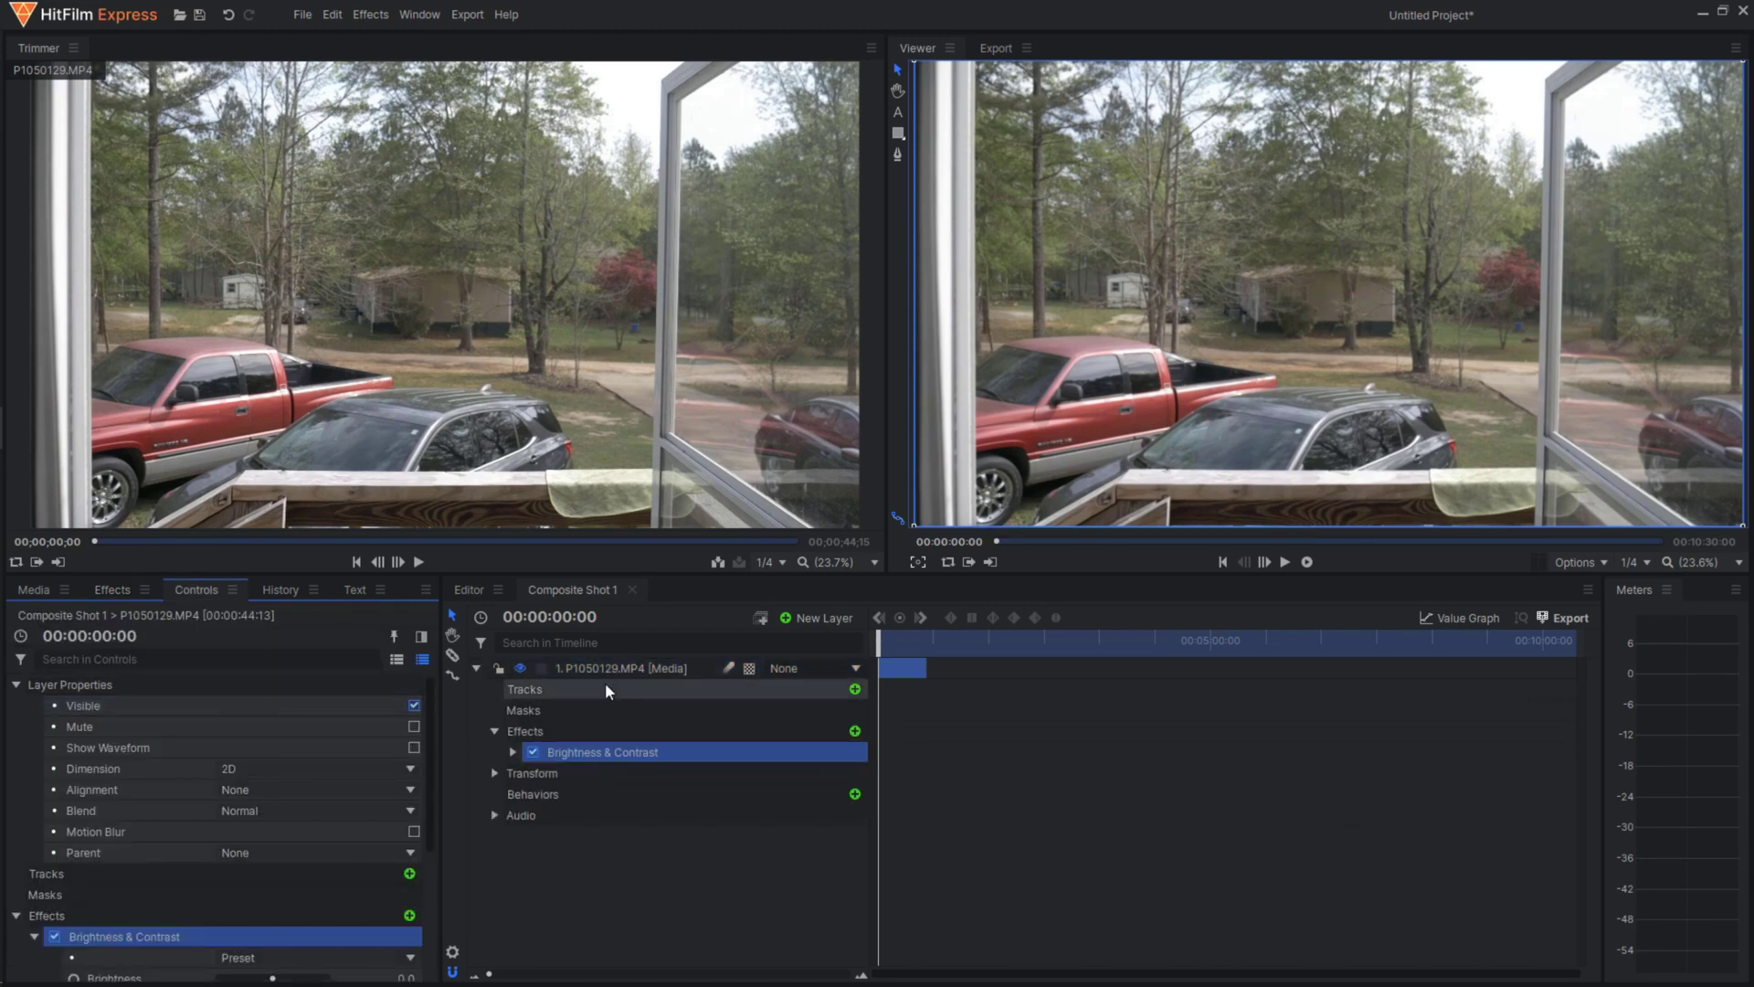
pyautogui.click(615, 672)
pyautogui.click(618, 754)
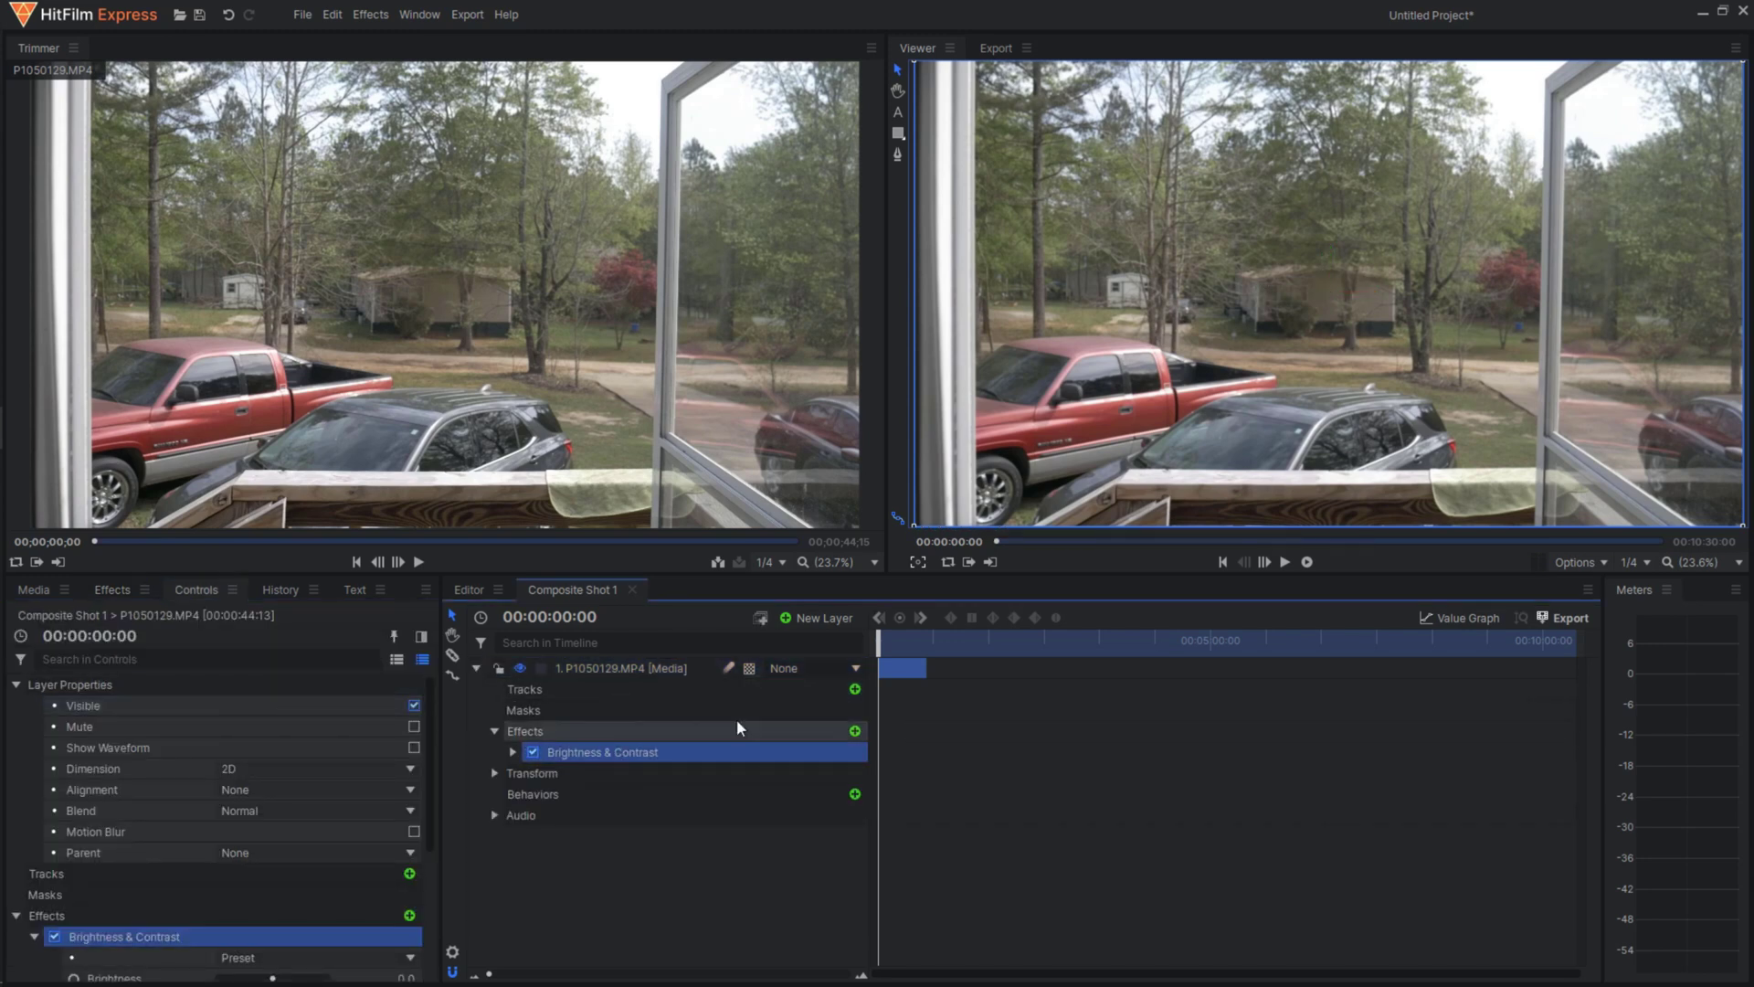
pyautogui.moveTo(869, 643)
pyautogui.mouseDown()
pyautogui.moveTo(779, 643)
pyautogui.moveTo(877, 646)
pyautogui.mouseUp()
pyautogui.doubleClick(619, 755)
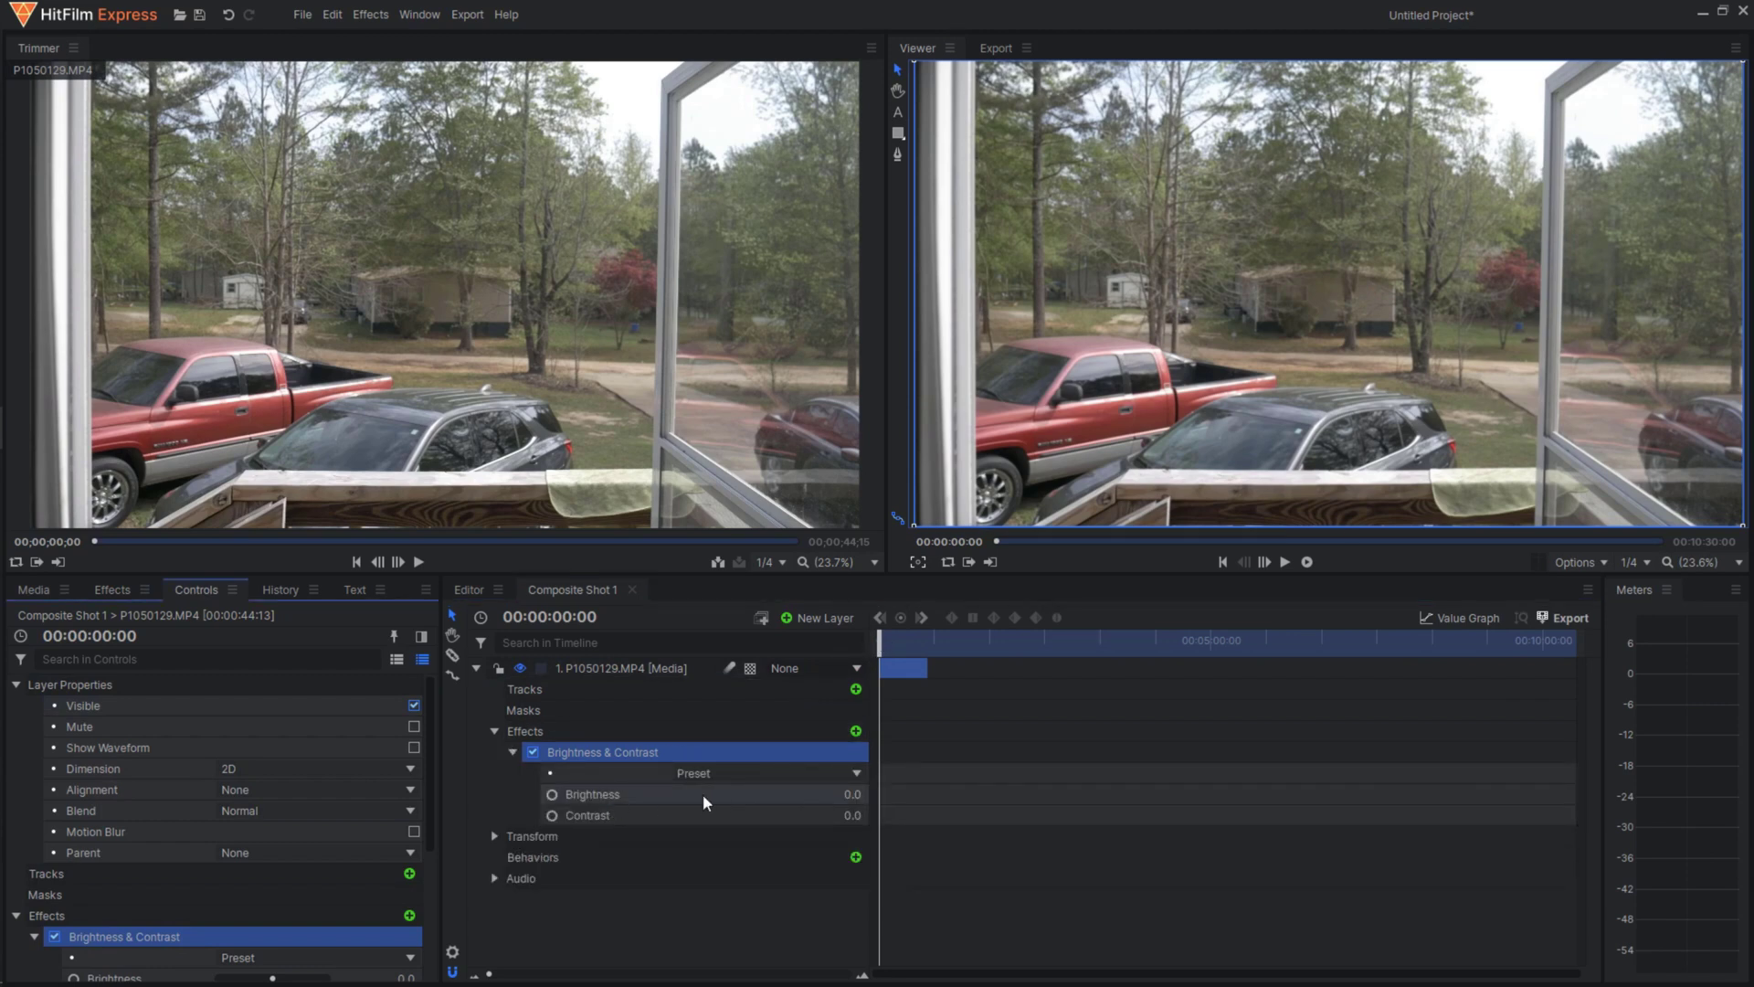
# - Try a Contrast of 38 on the Brightness & Contrast effect and reset the property
pyautogui.moveTo(736, 802)
pyautogui.mouseDown()
pyautogui.moveTo(827, 802)
pyautogui.moveTo(704, 802)
pyautogui.moveTo(752, 814)
pyautogui.mouseUp()
pyautogui.rightClick(665, 794)
pyautogui.click(724, 639)
pyautogui.rightClick(747, 814)
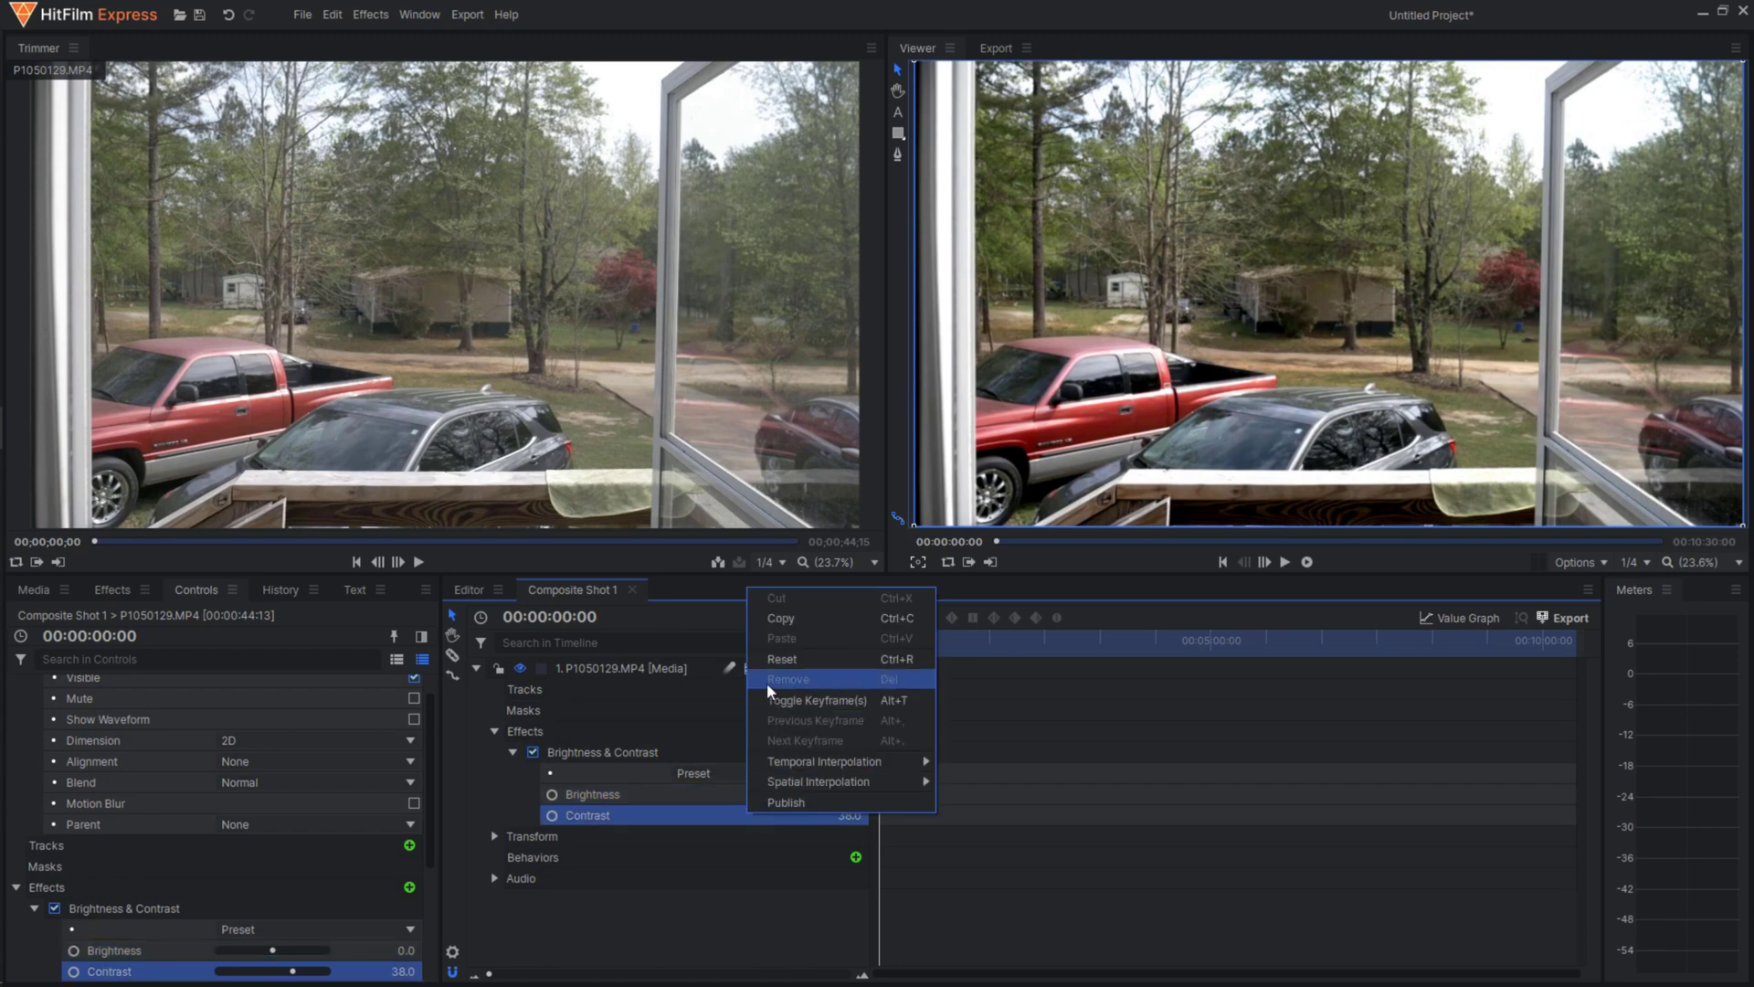
pyautogui.click(782, 658)
# - Try a Brightness of -66 and a Contrast of 100 on the clip, returning each to 0
pyautogui.moveTo(272, 950); pyautogui.dragTo(236, 950)
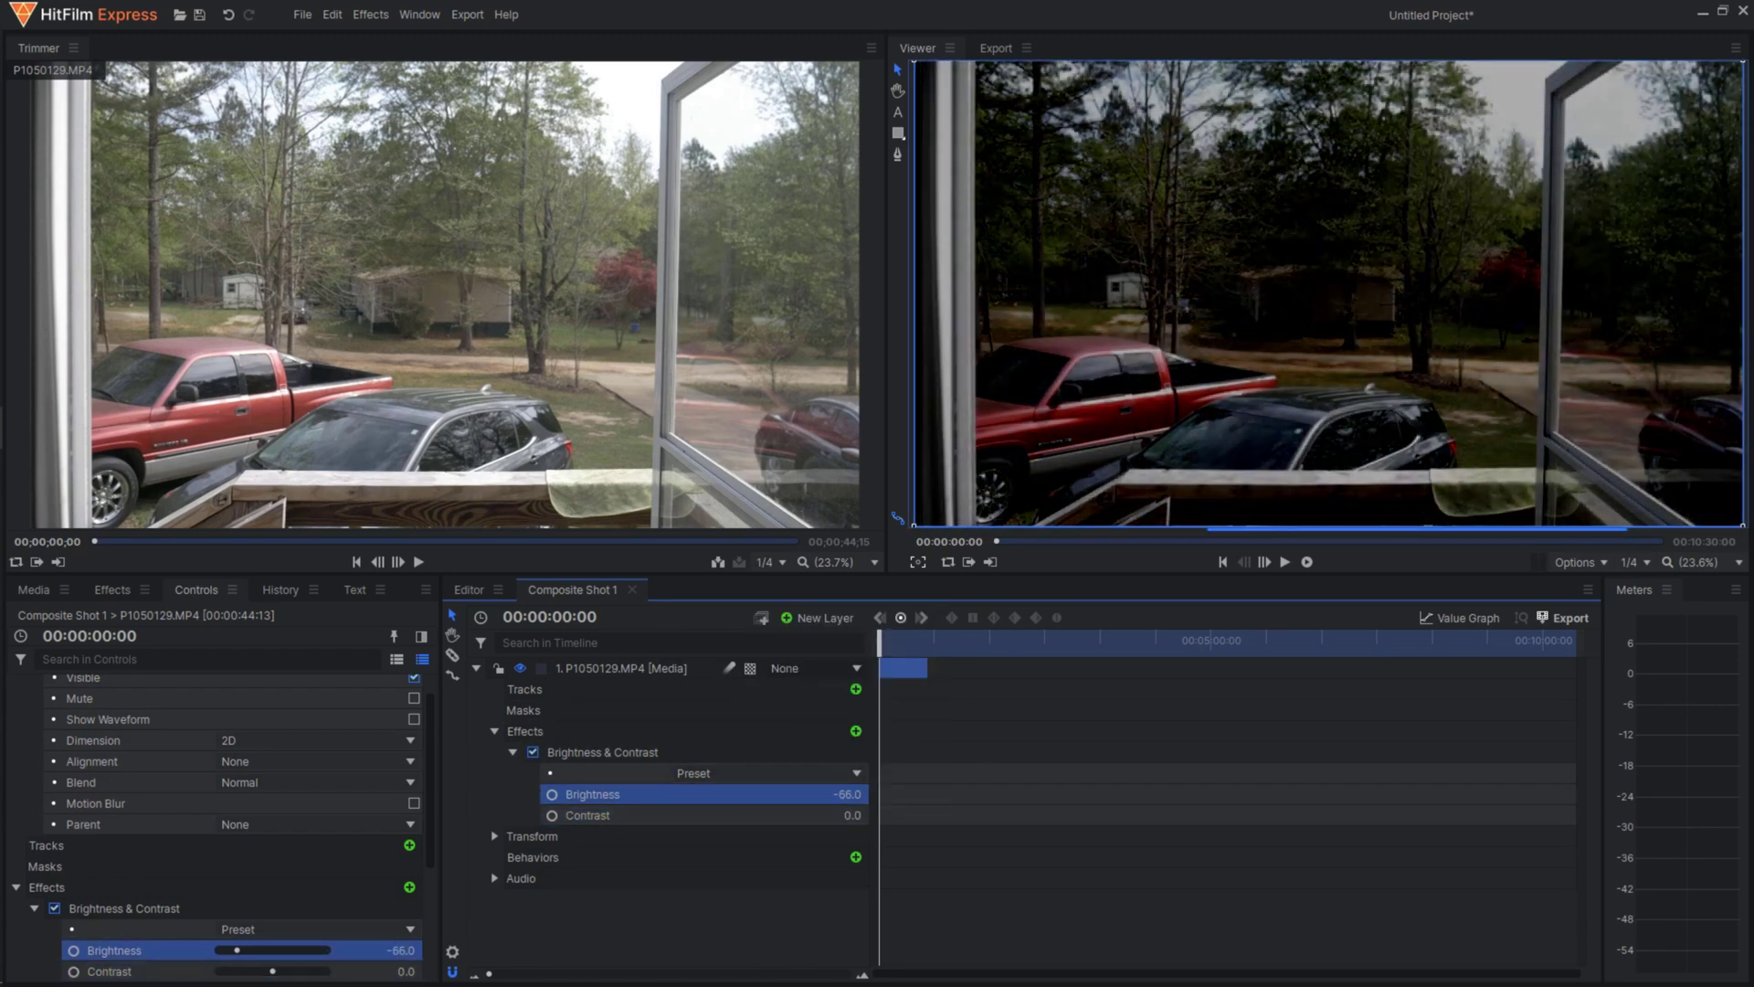
pyautogui.rightClick(787, 797)
pyautogui.click(827, 647)
pyautogui.moveTo(843, 816); pyautogui.dragTo(934, 816)
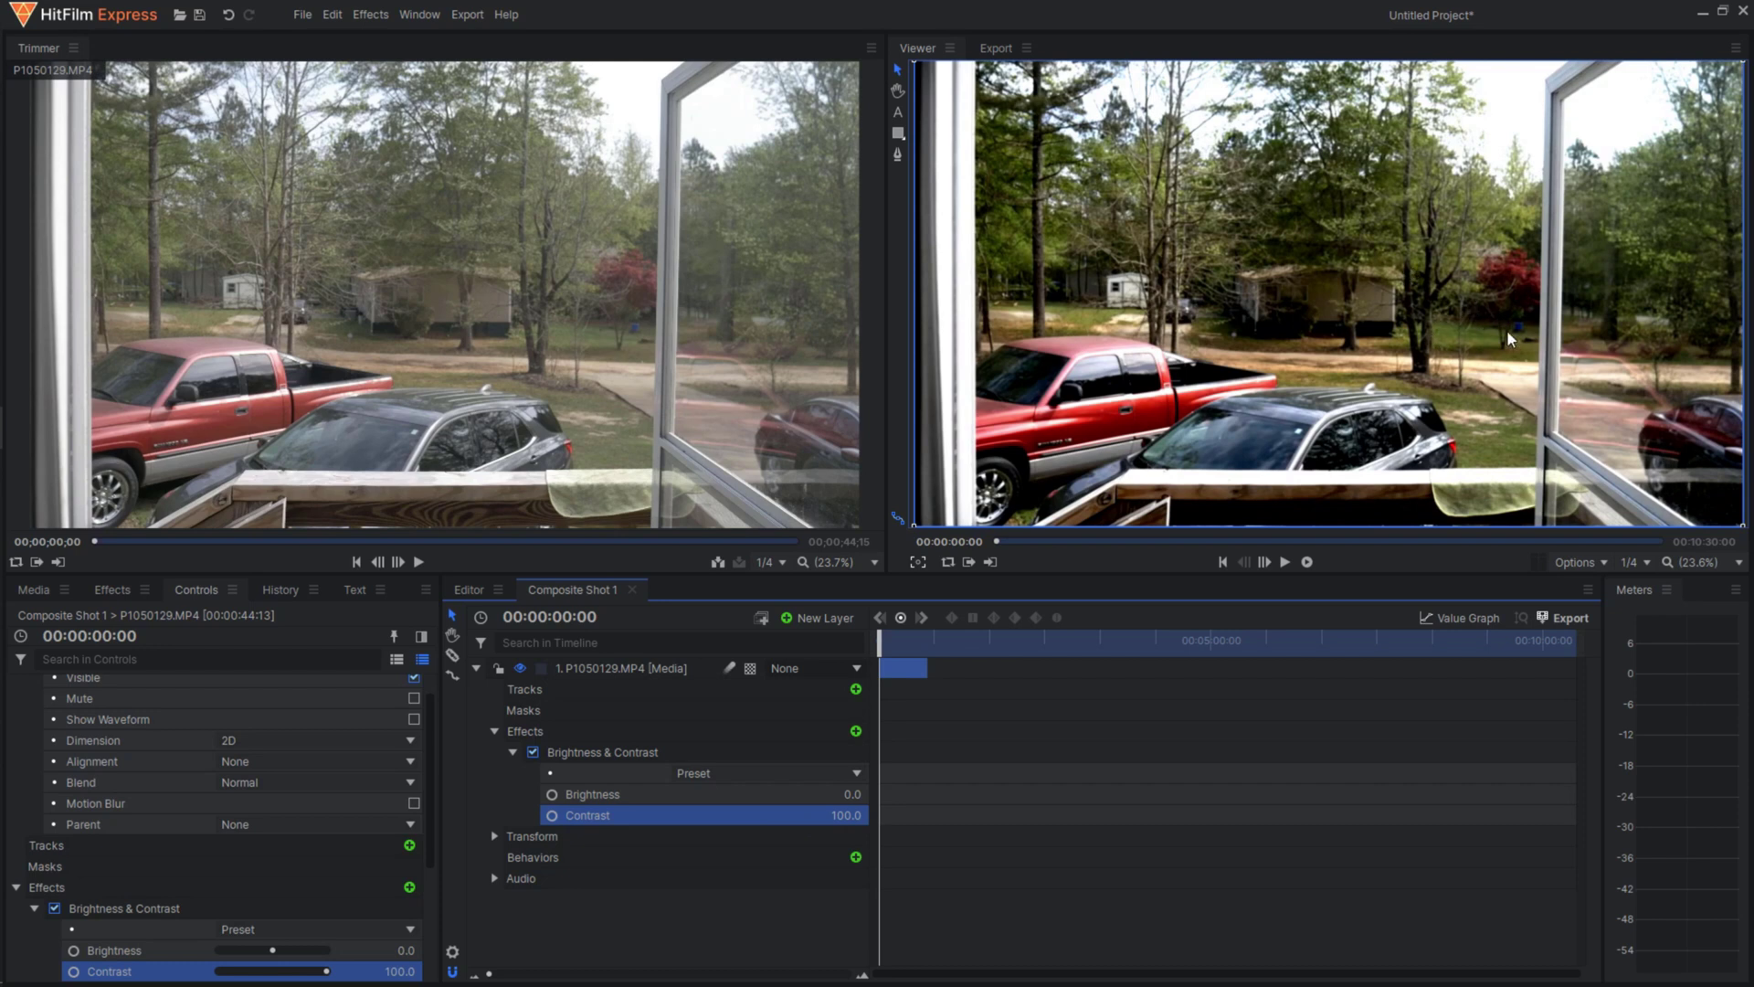
pyautogui.moveTo(844, 816); pyautogui.dragTo(658, 816)
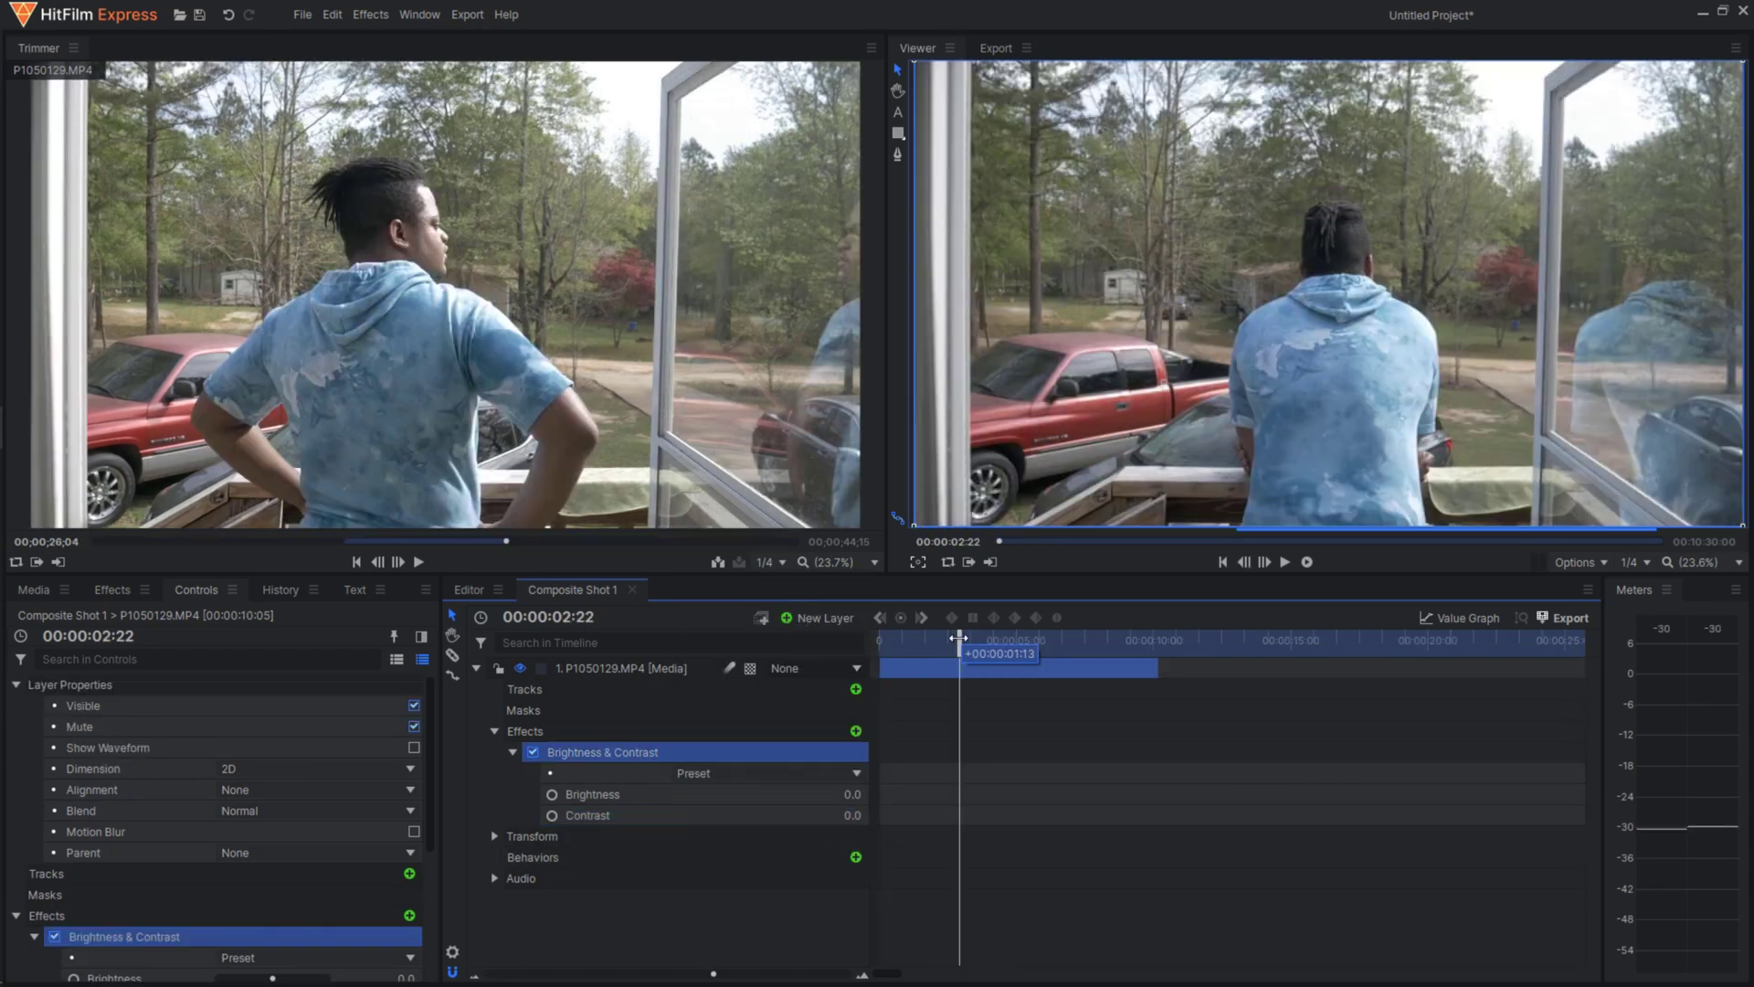
# - Set the clip's Brightness to -11 and Contrast to 22, and switch the Brightness & Contrast effect off
pyautogui.moveTo(950, 637); pyautogui.dragTo(959, 641)
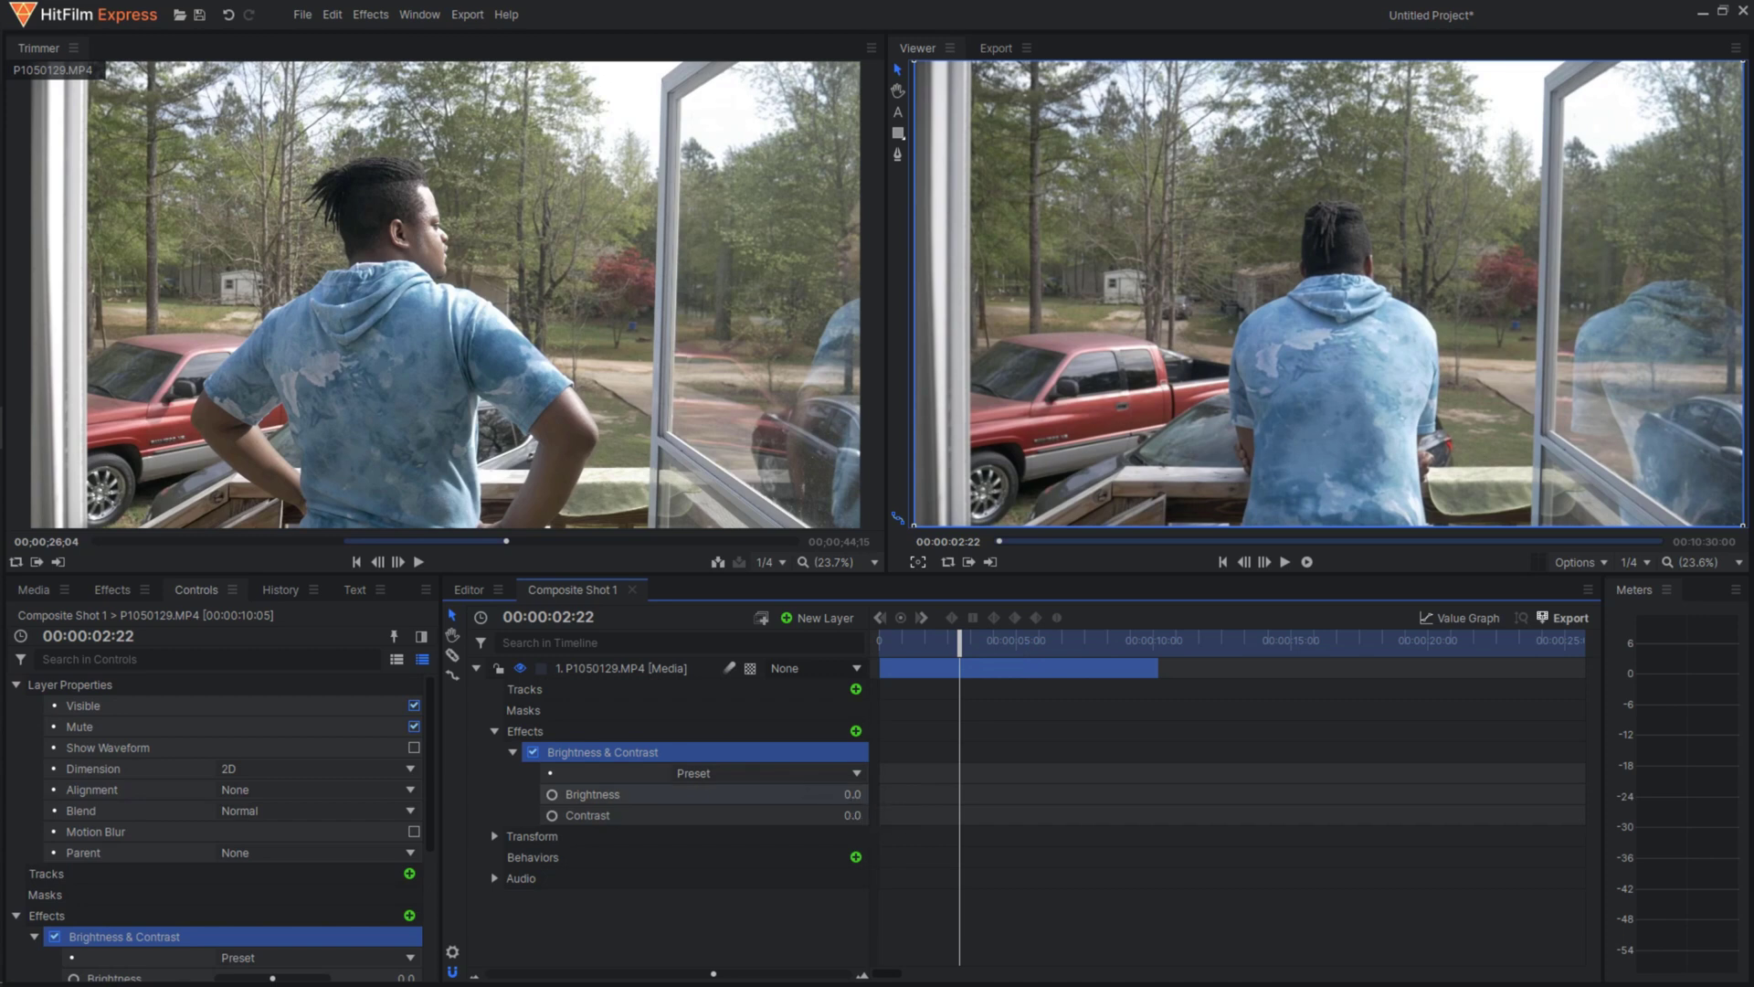
pyautogui.moveTo(849, 794)
pyautogui.mouseDown()
pyautogui.moveTo(839, 810)
pyautogui.moveTo(866, 815)
pyautogui.mouseUp()
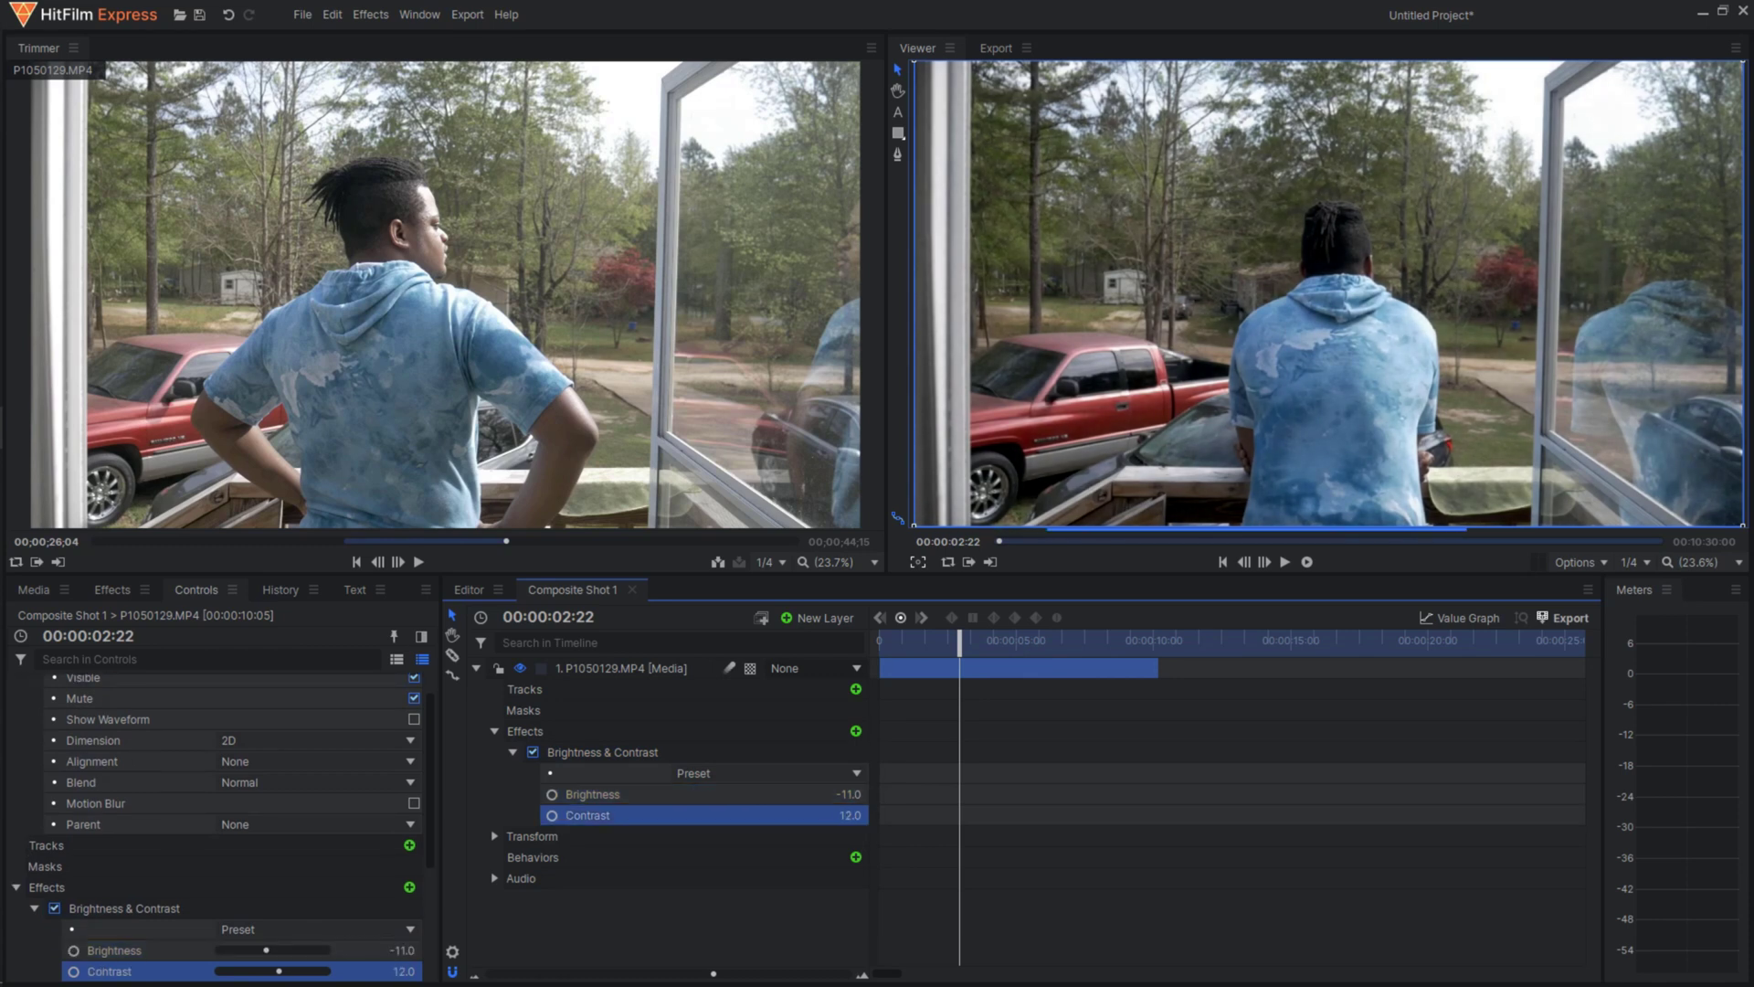
pyautogui.moveTo(825, 815); pyautogui.dragTo(855, 815)
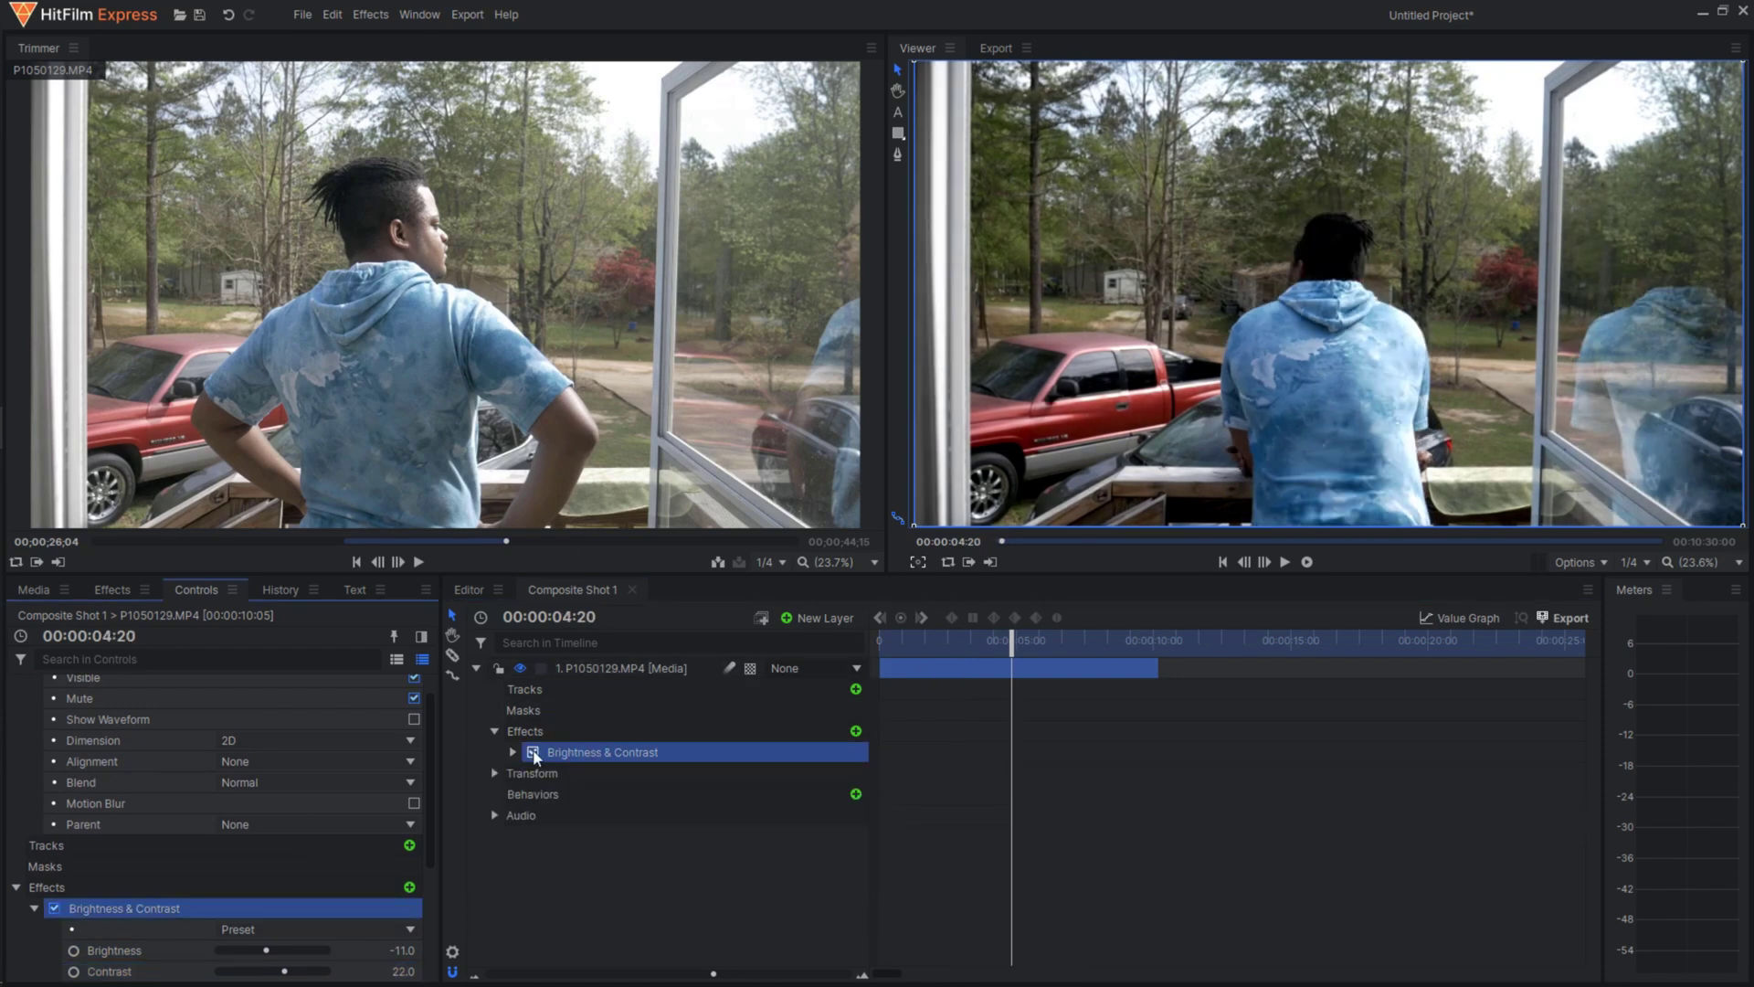
pyautogui.click(534, 751)
# - Find the Crush Blacks & Whites effect, apply it to the P1050129.MP4 layer and expand its settings
pyautogui.click(627, 668)
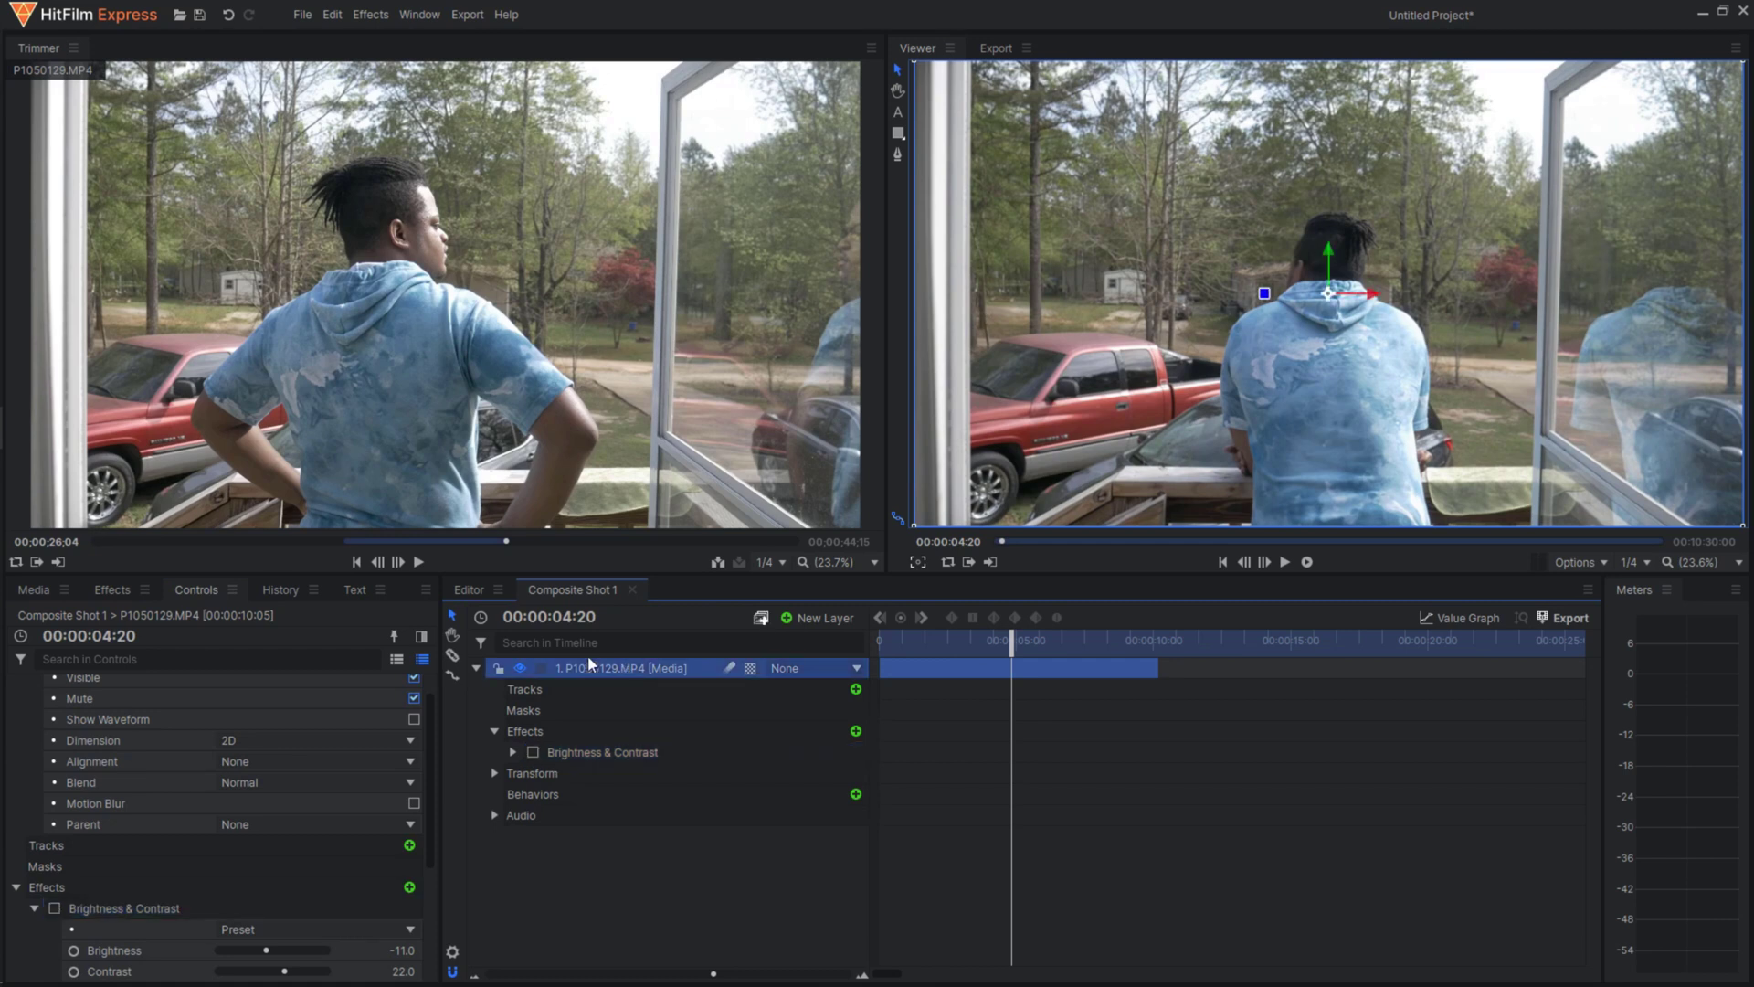
pyautogui.click(113, 589)
pyautogui.doubleClick(18, 621)
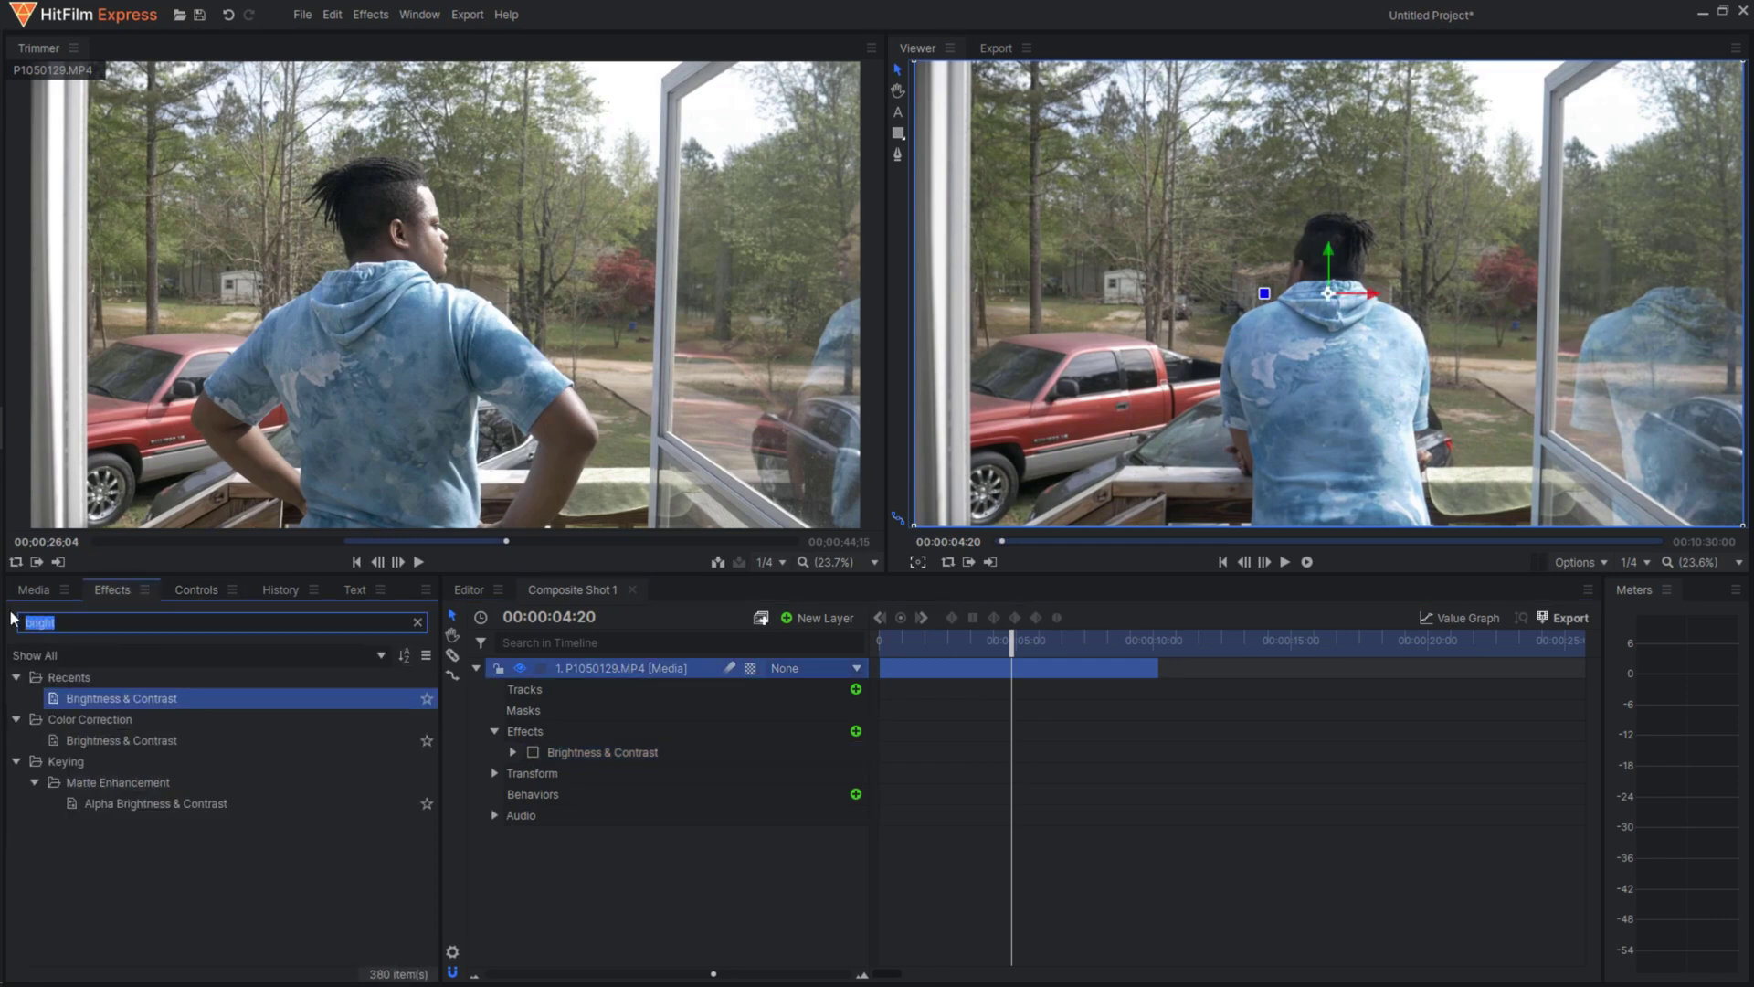
pyautogui.write('crush')
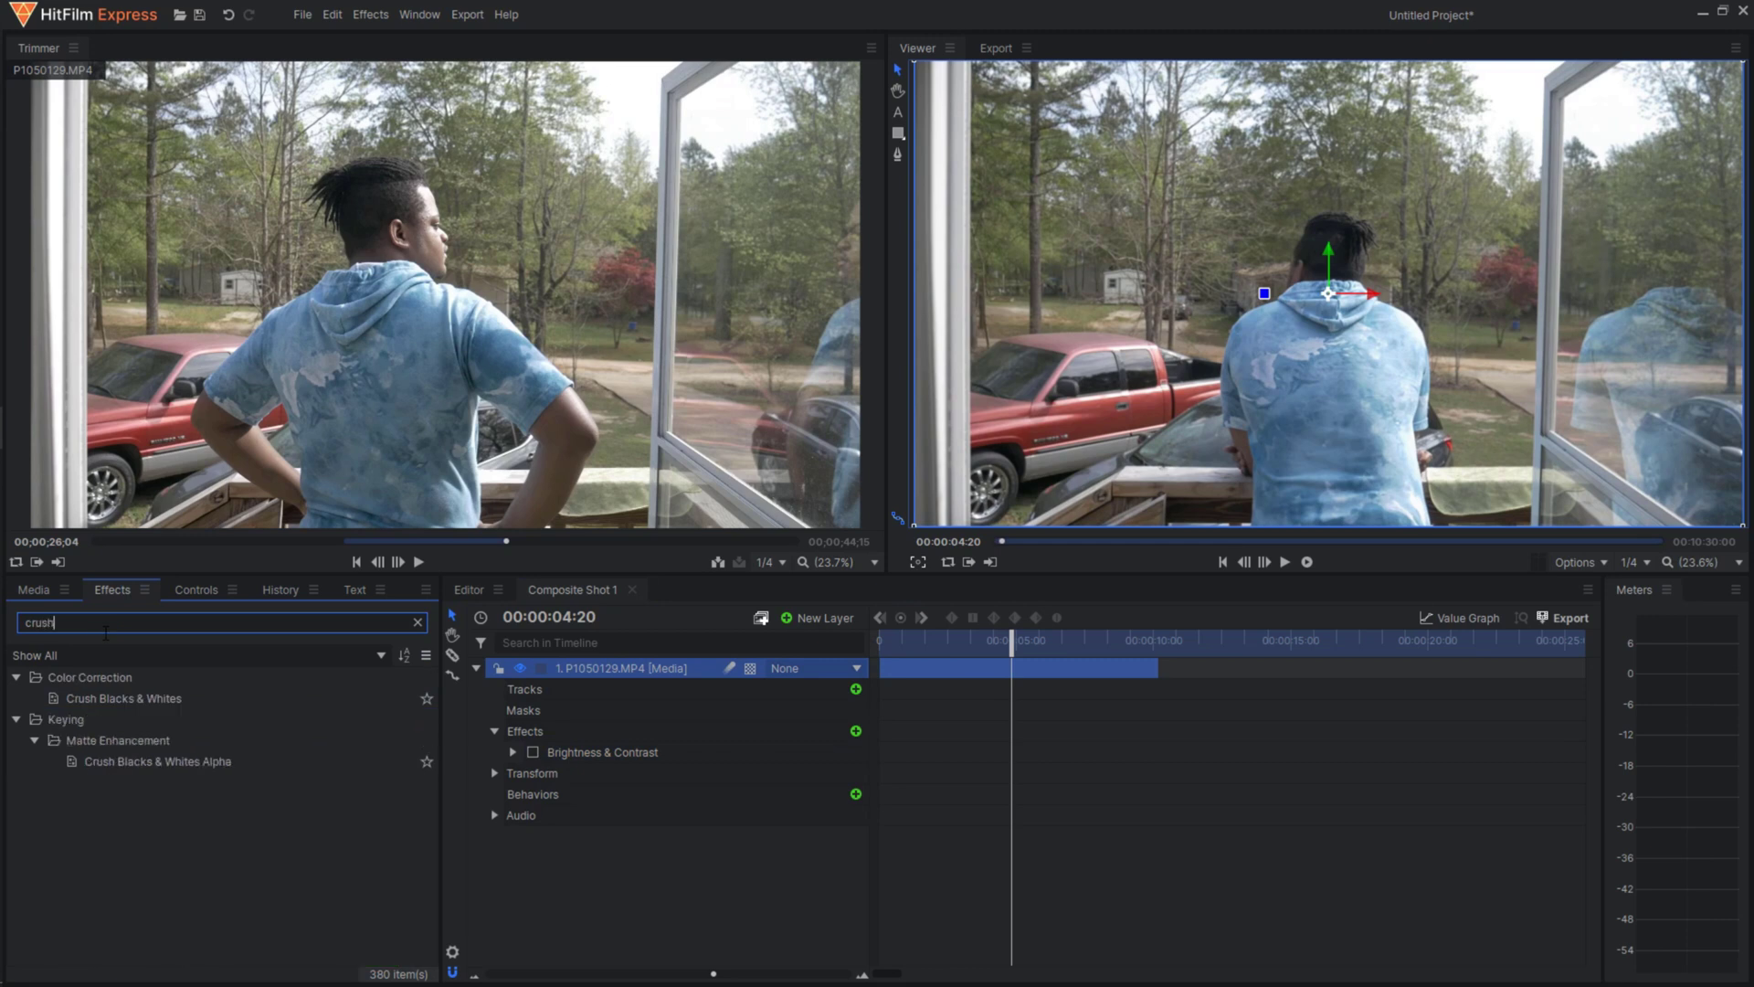
pyautogui.doubleClick(134, 701)
pyautogui.doubleClick(629, 778)
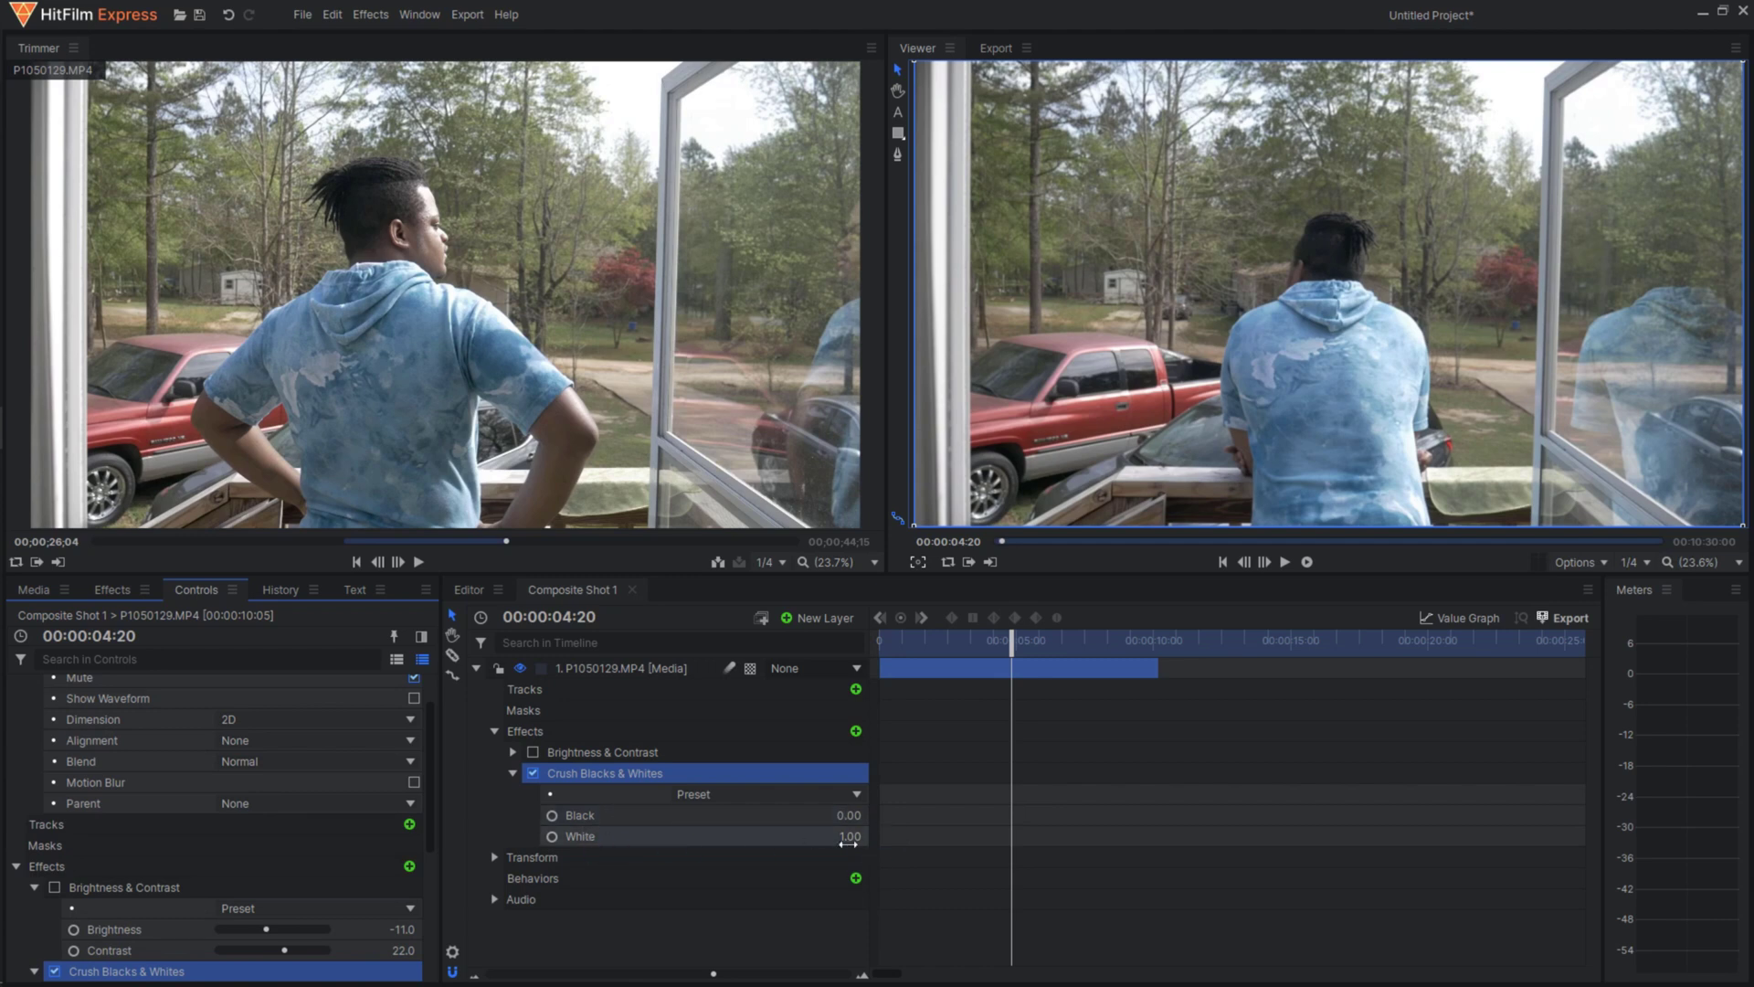
# - Try a White level of 0.04 and a Black level of about 0.73 in Crush Blacks & Whites, undoing each change
pyautogui.click(646, 836)
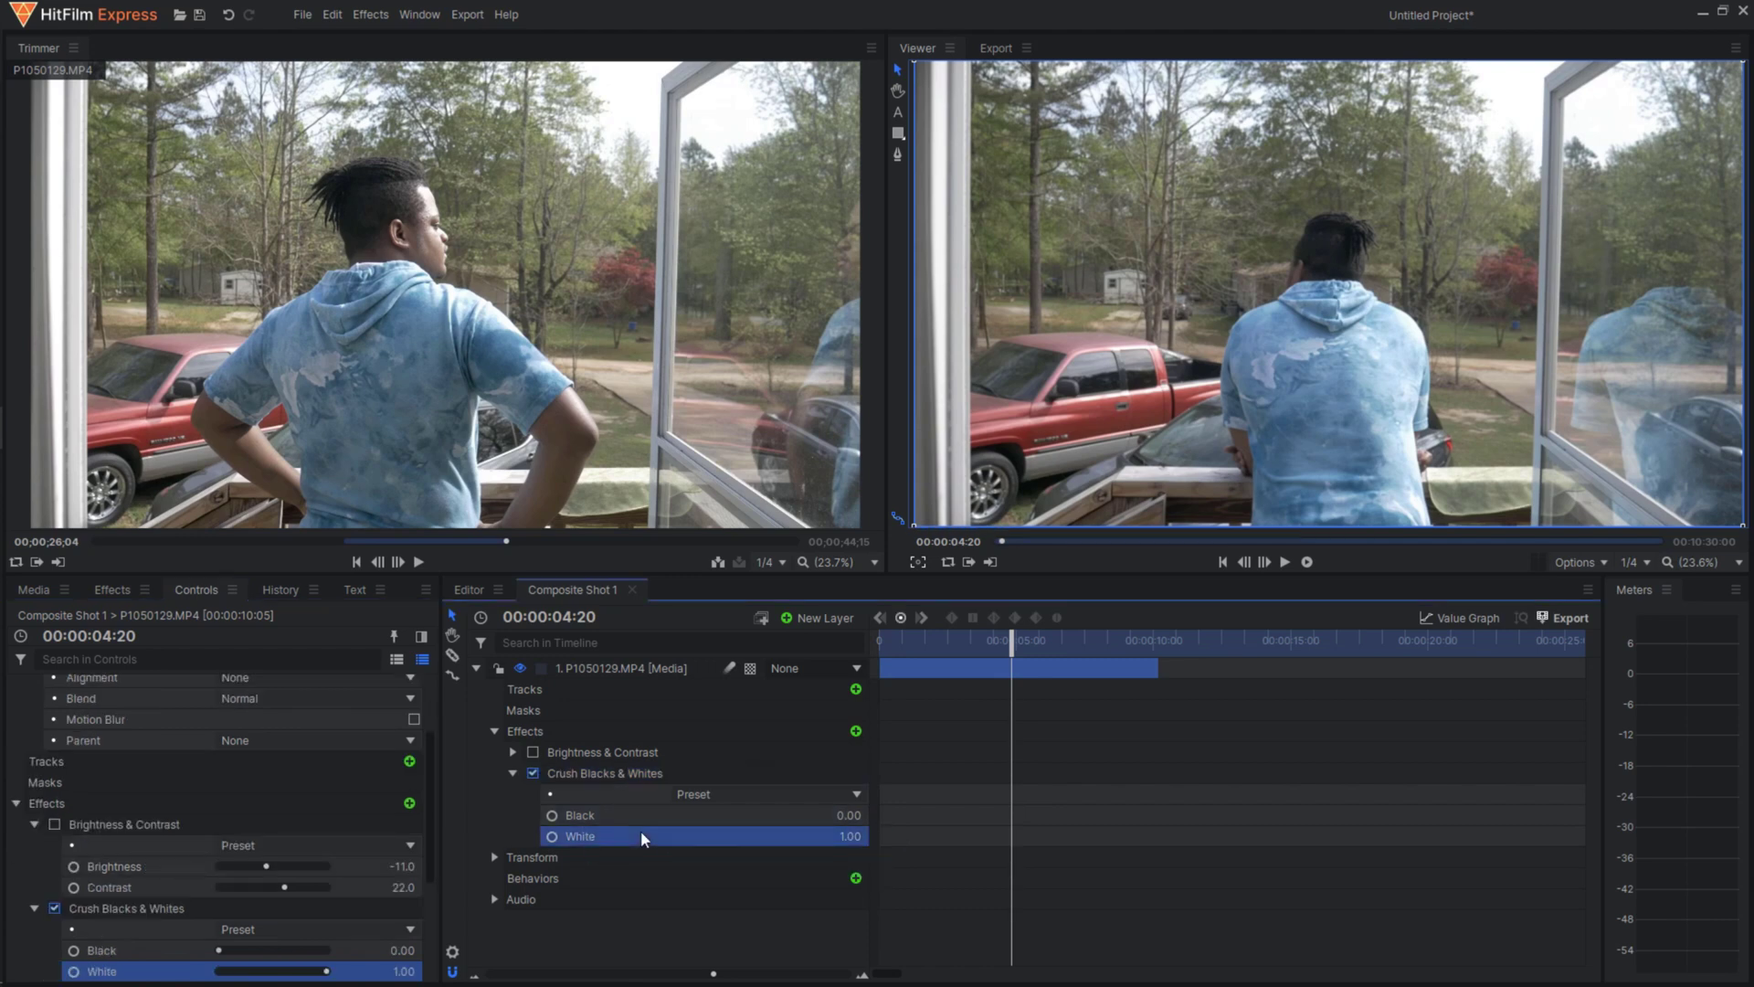
pyautogui.rightClick(646, 836)
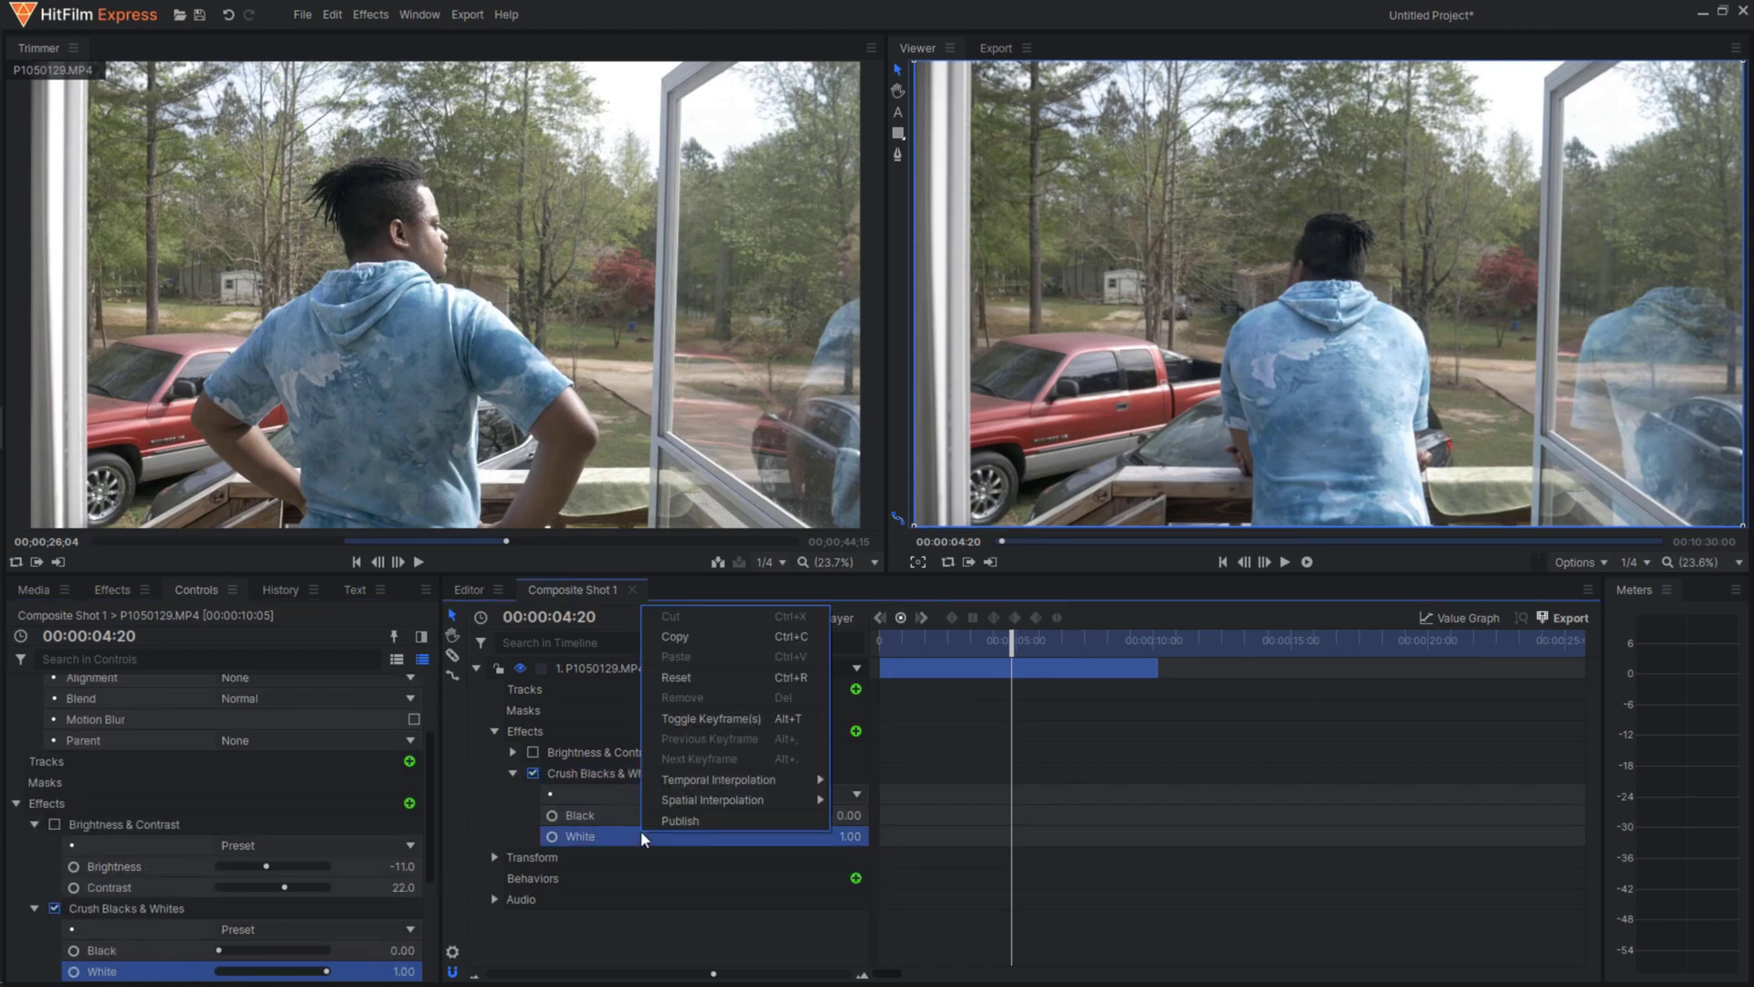
pyautogui.click(699, 678)
pyautogui.moveTo(850, 836); pyautogui.dragTo(763, 836)
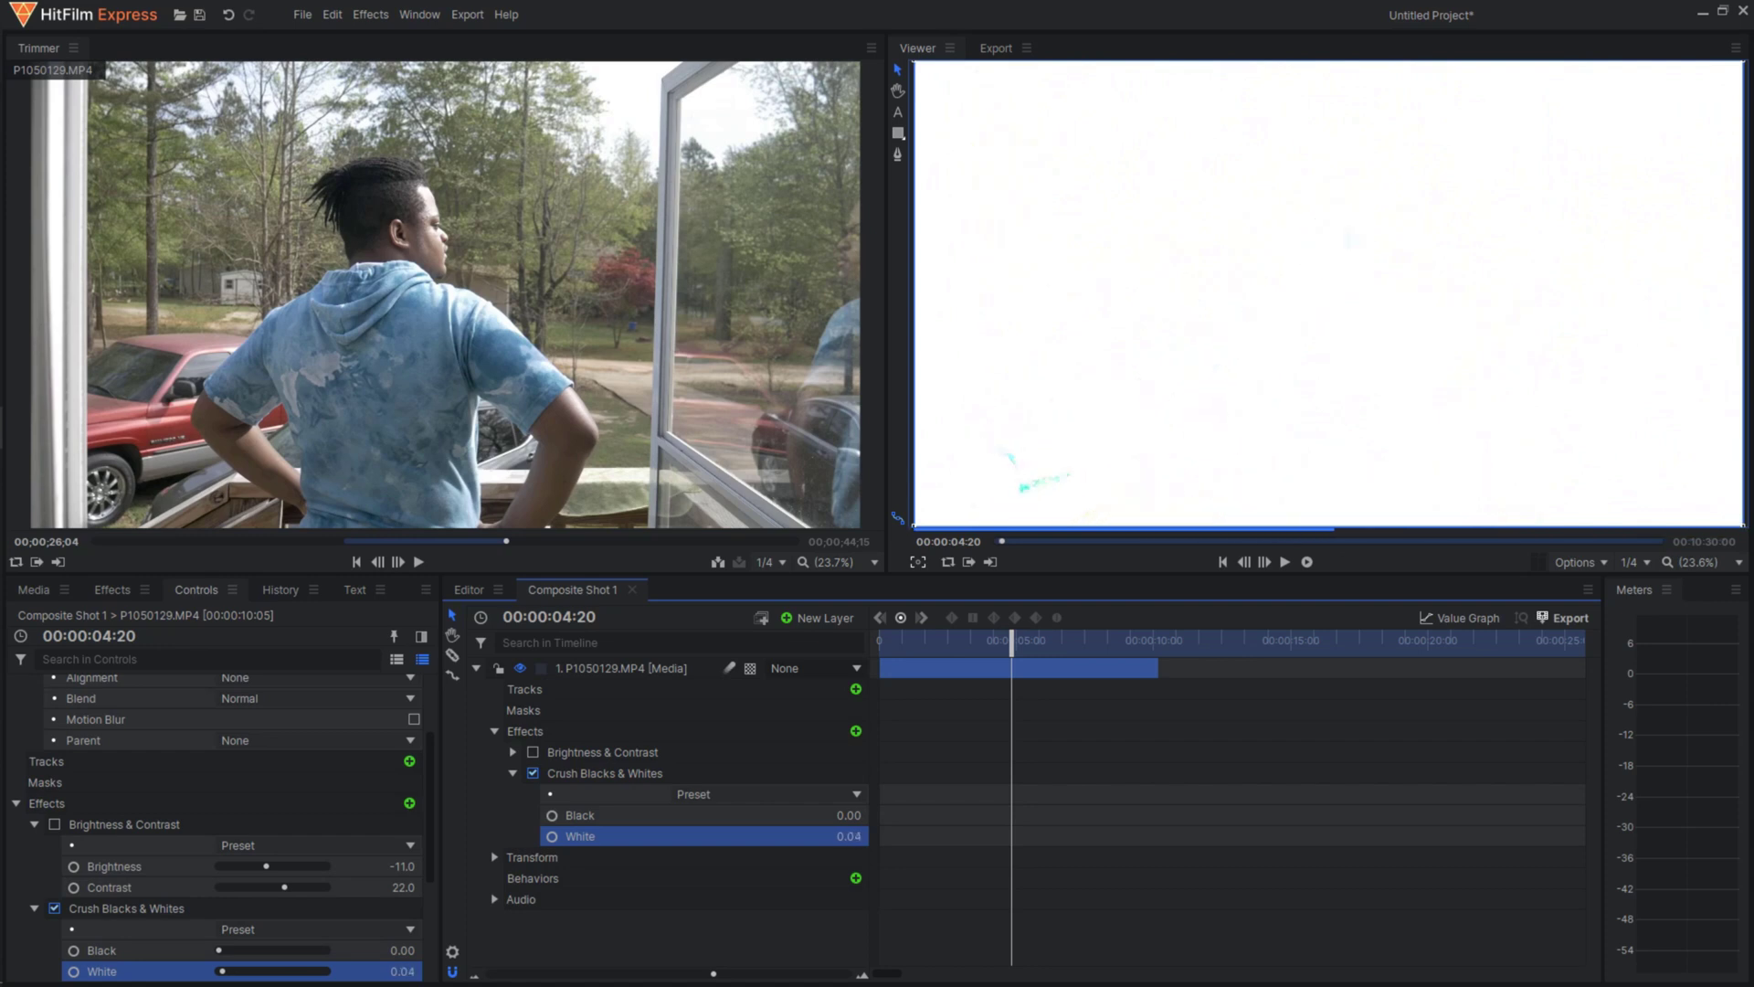
pyautogui.hotkey('ctrl', 'z')
pyautogui.click(842, 816)
pyautogui.moveTo(843, 816); pyautogui.dragTo(892, 816)
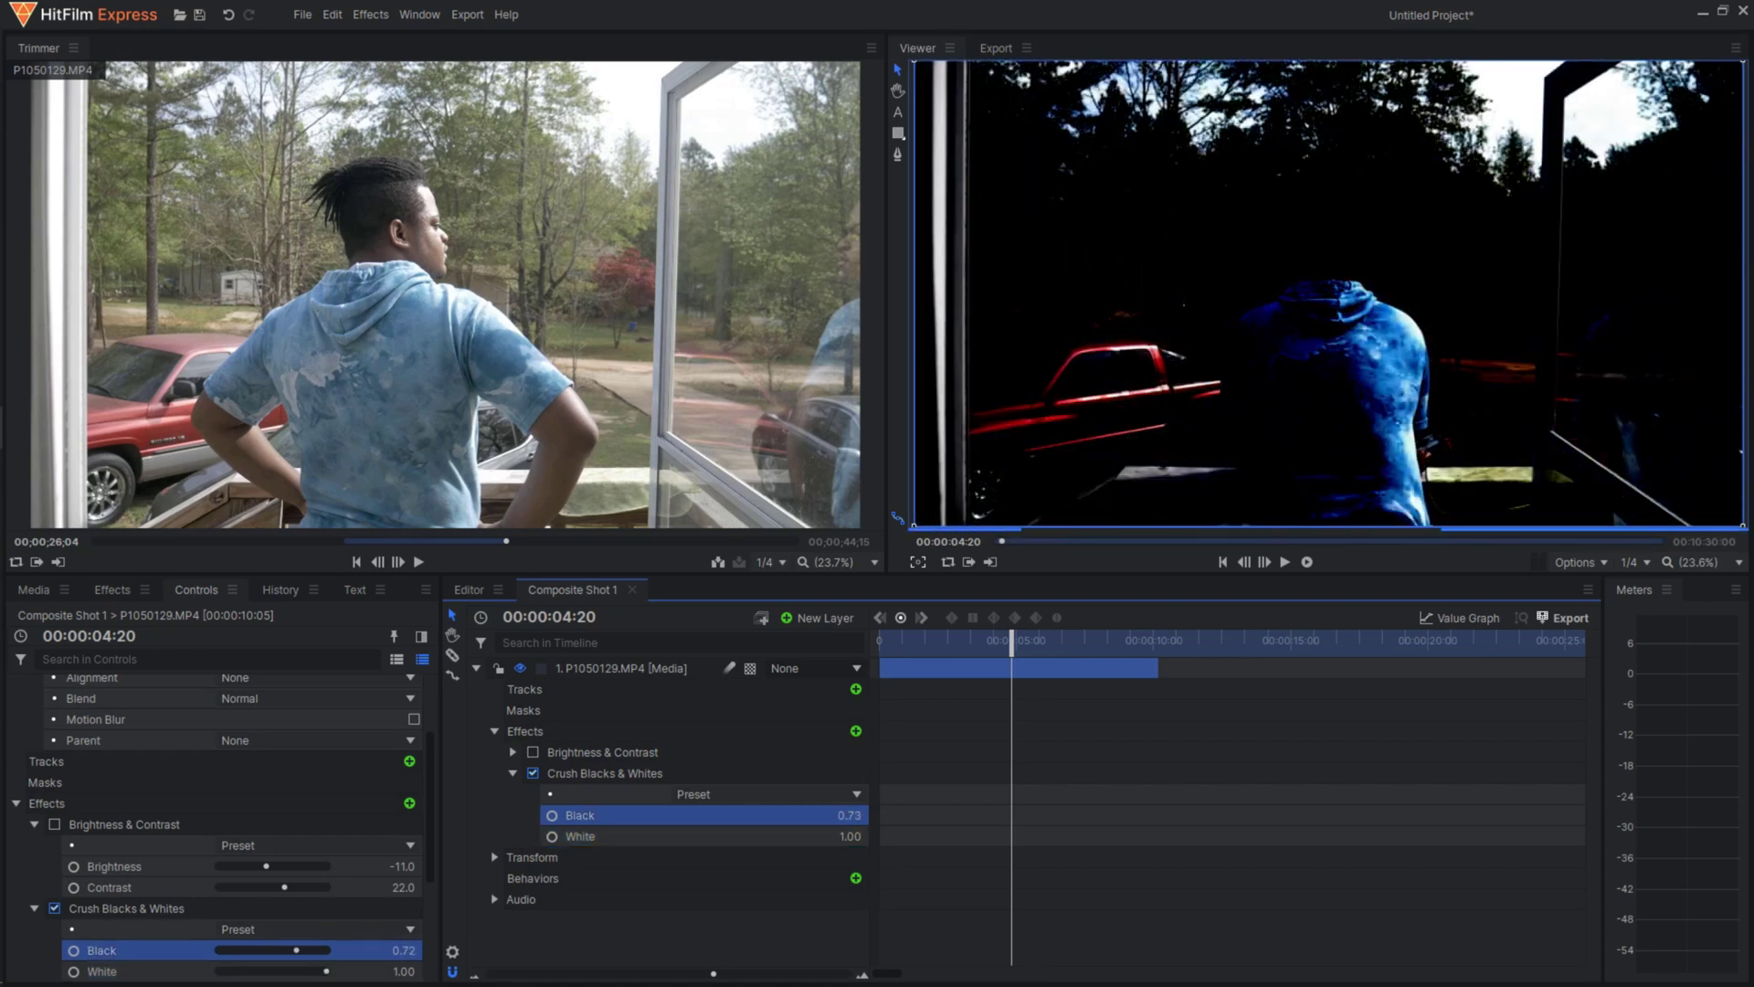
pyautogui.hotkey('ctrl', 'z')
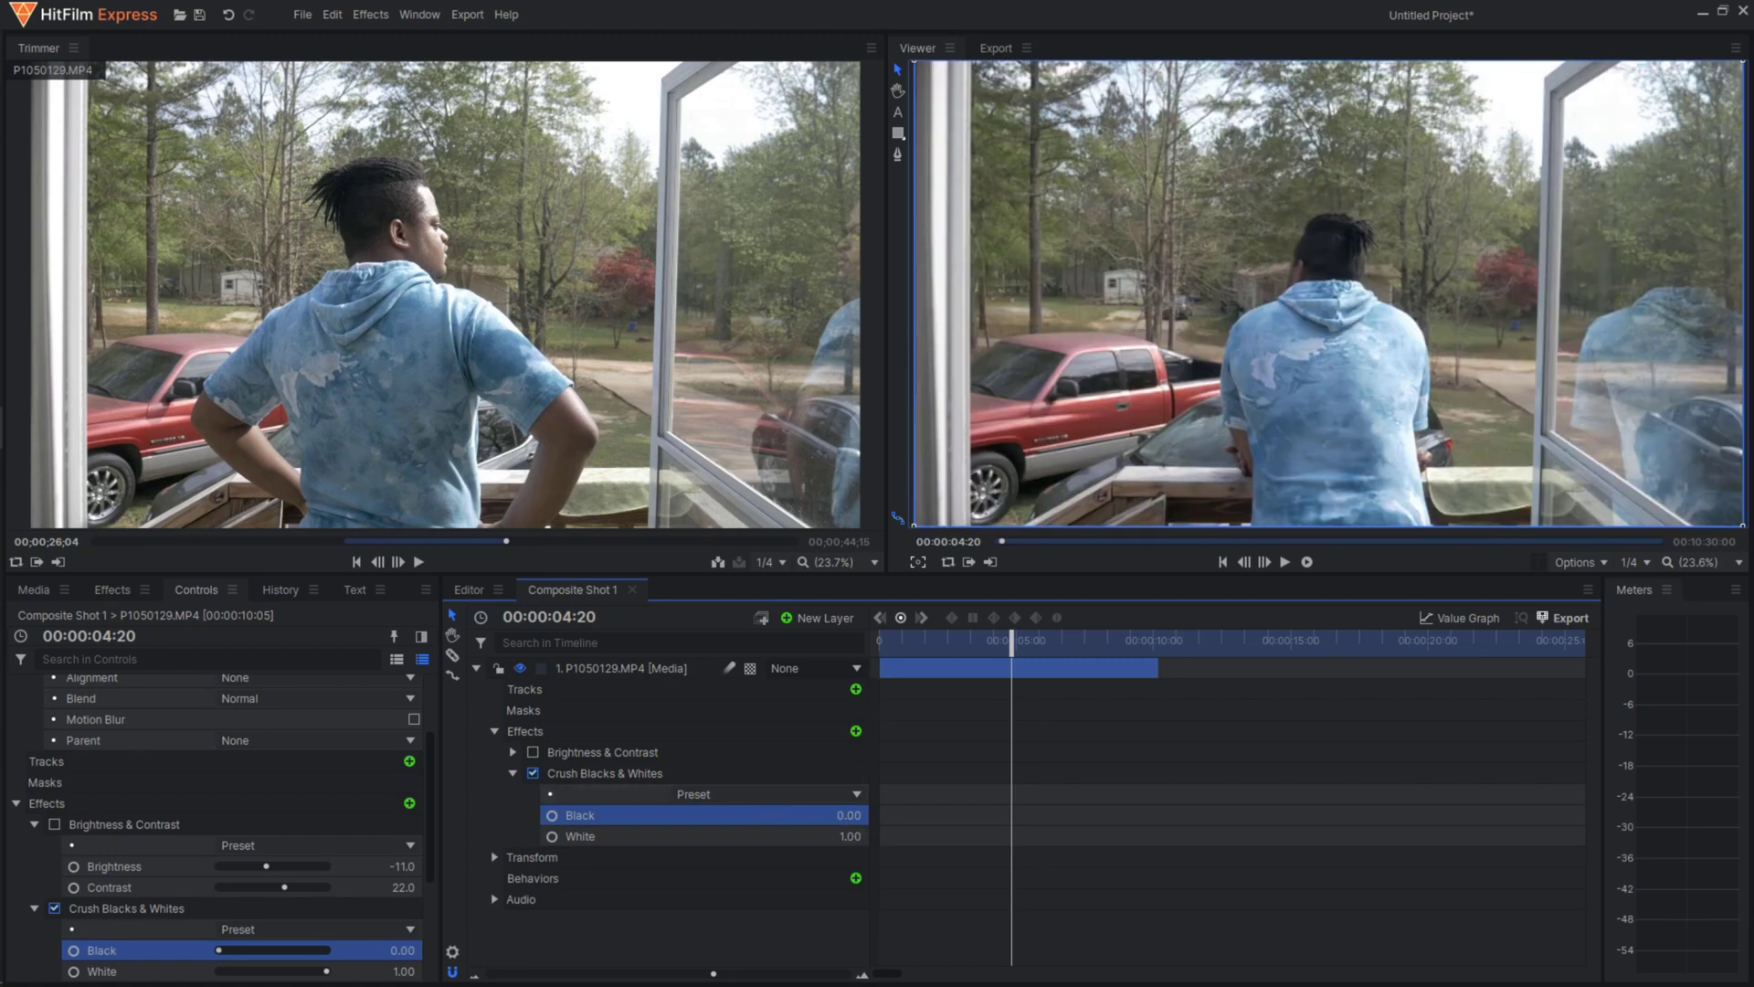
# - Set Black to 0.16 and White to 0.86 in Crush Blacks & Whites, and play back the graded clip
pyautogui.moveTo(402, 950); pyautogui.dragTo(416, 951)
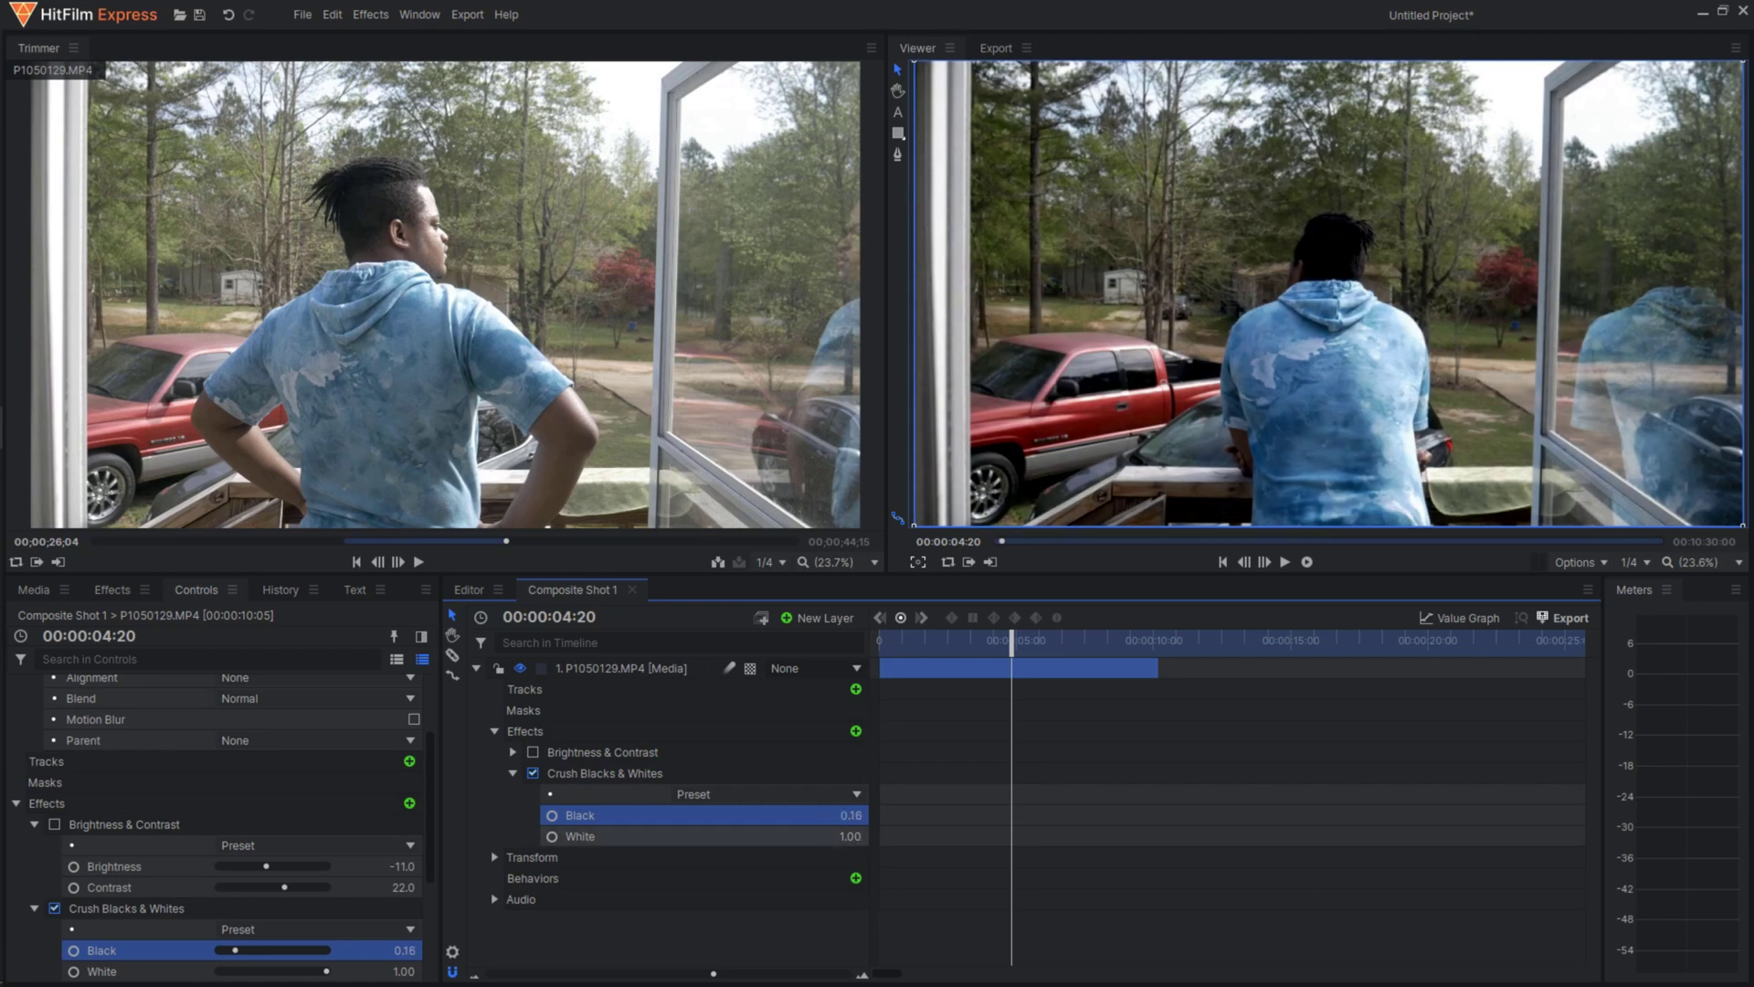
pyautogui.moveTo(403, 972); pyautogui.dragTo(391, 971)
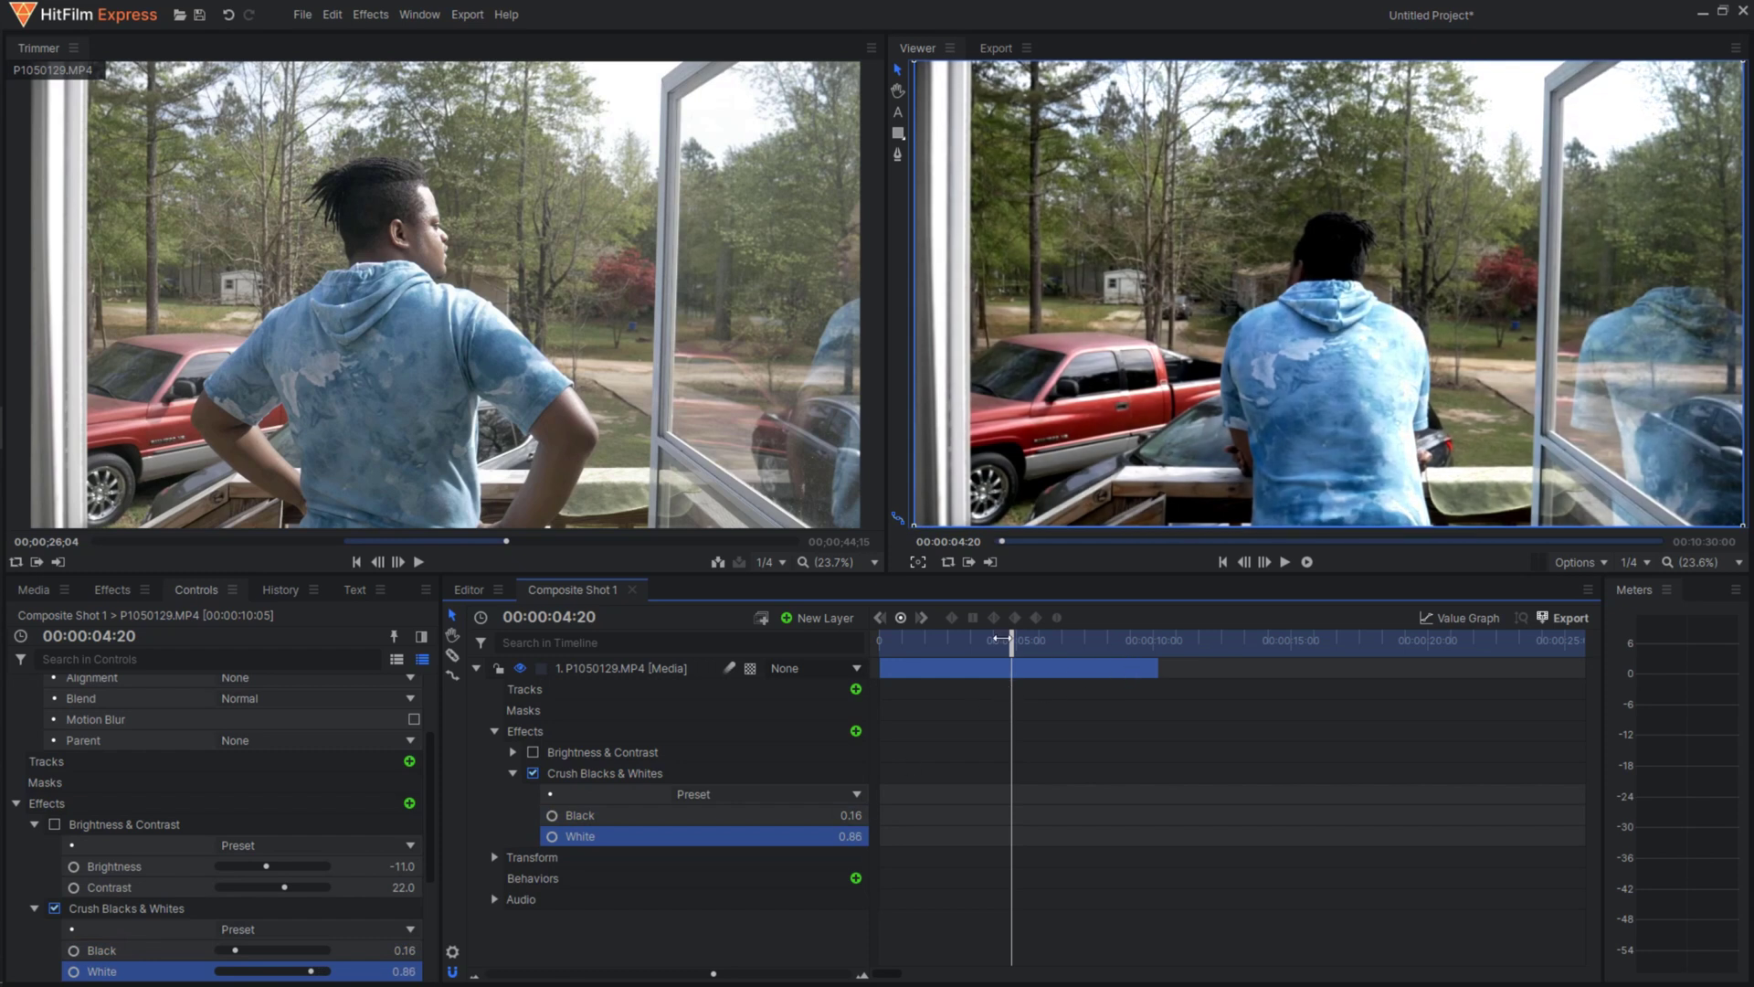
pyautogui.click(1285, 562)
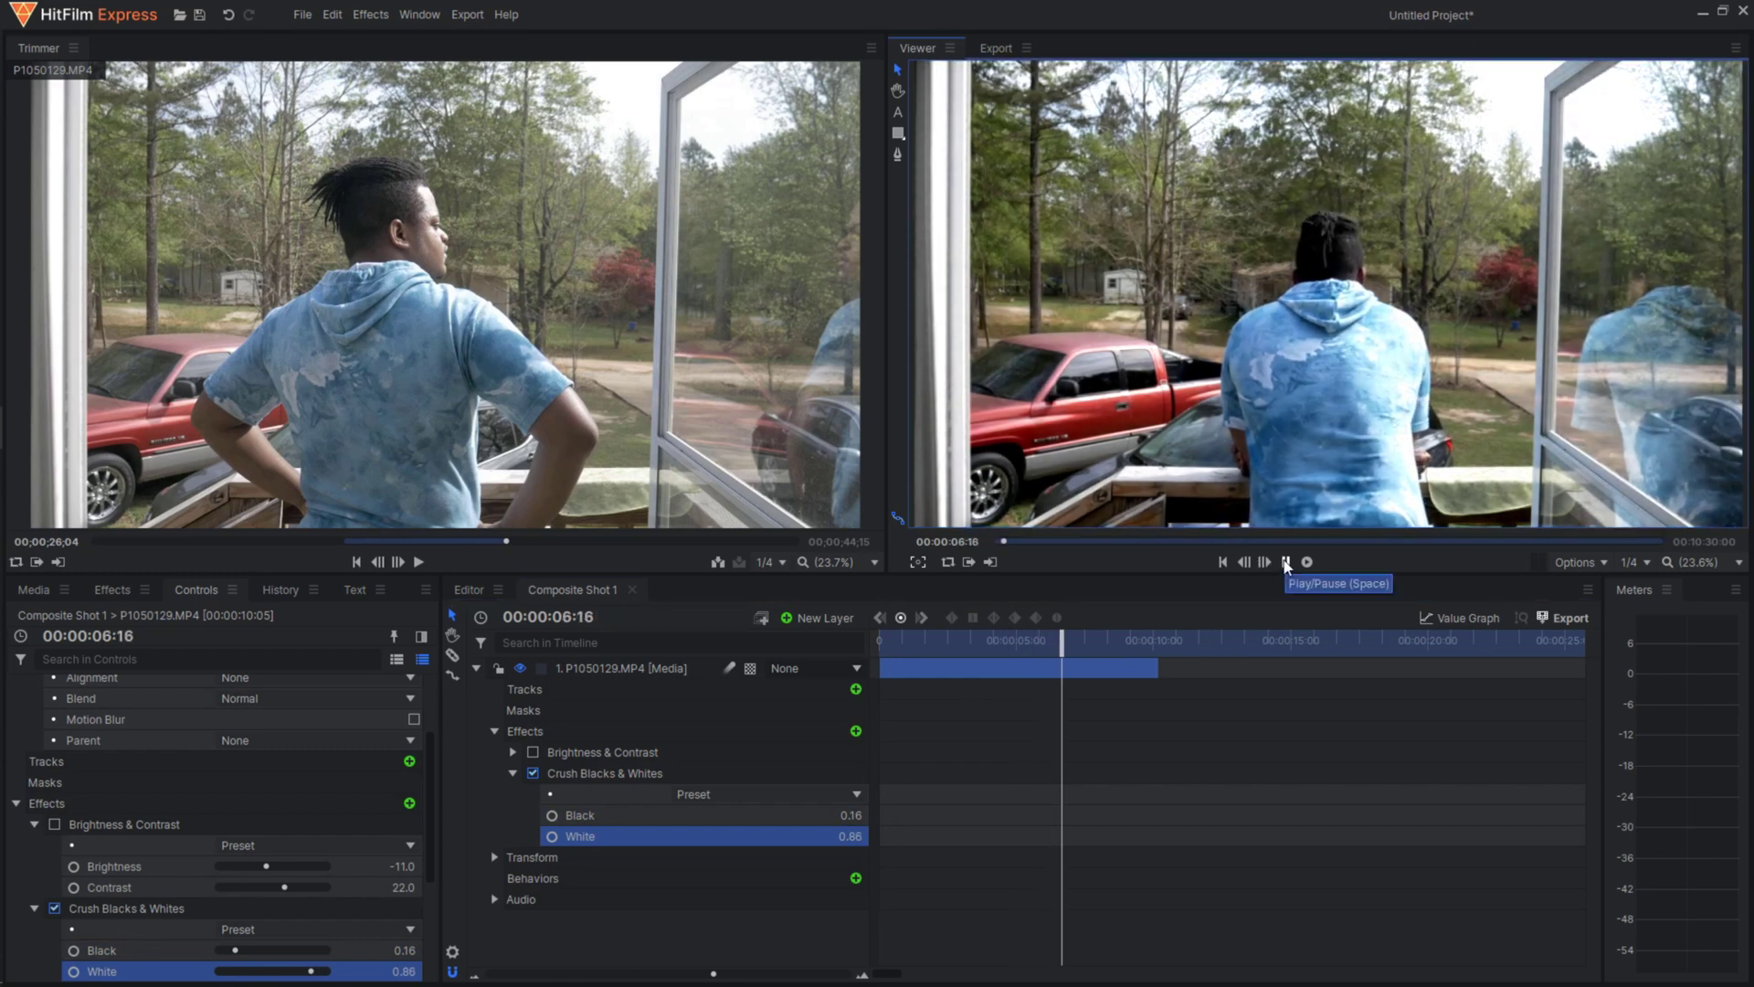
# - Compare the clip with and without the Crush Blacks & Whites effect, and leave the effect switched off
pyautogui.click(941, 645)
pyautogui.click(533, 774)
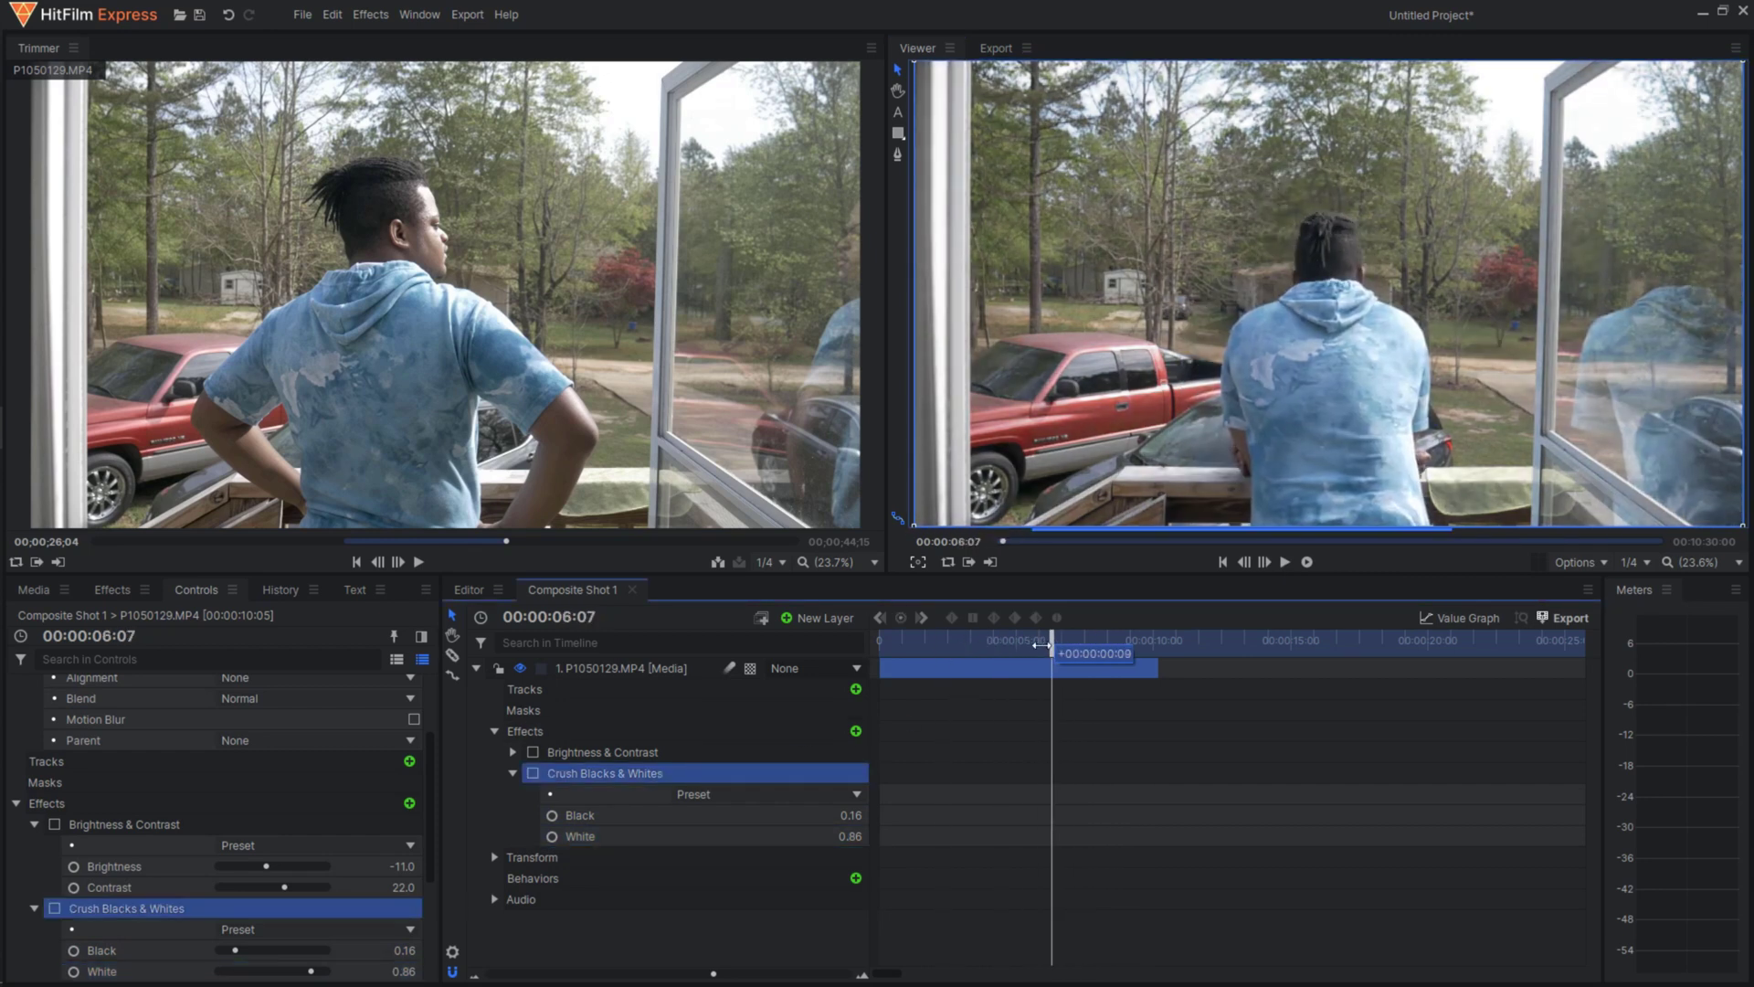
pyautogui.click(530, 774)
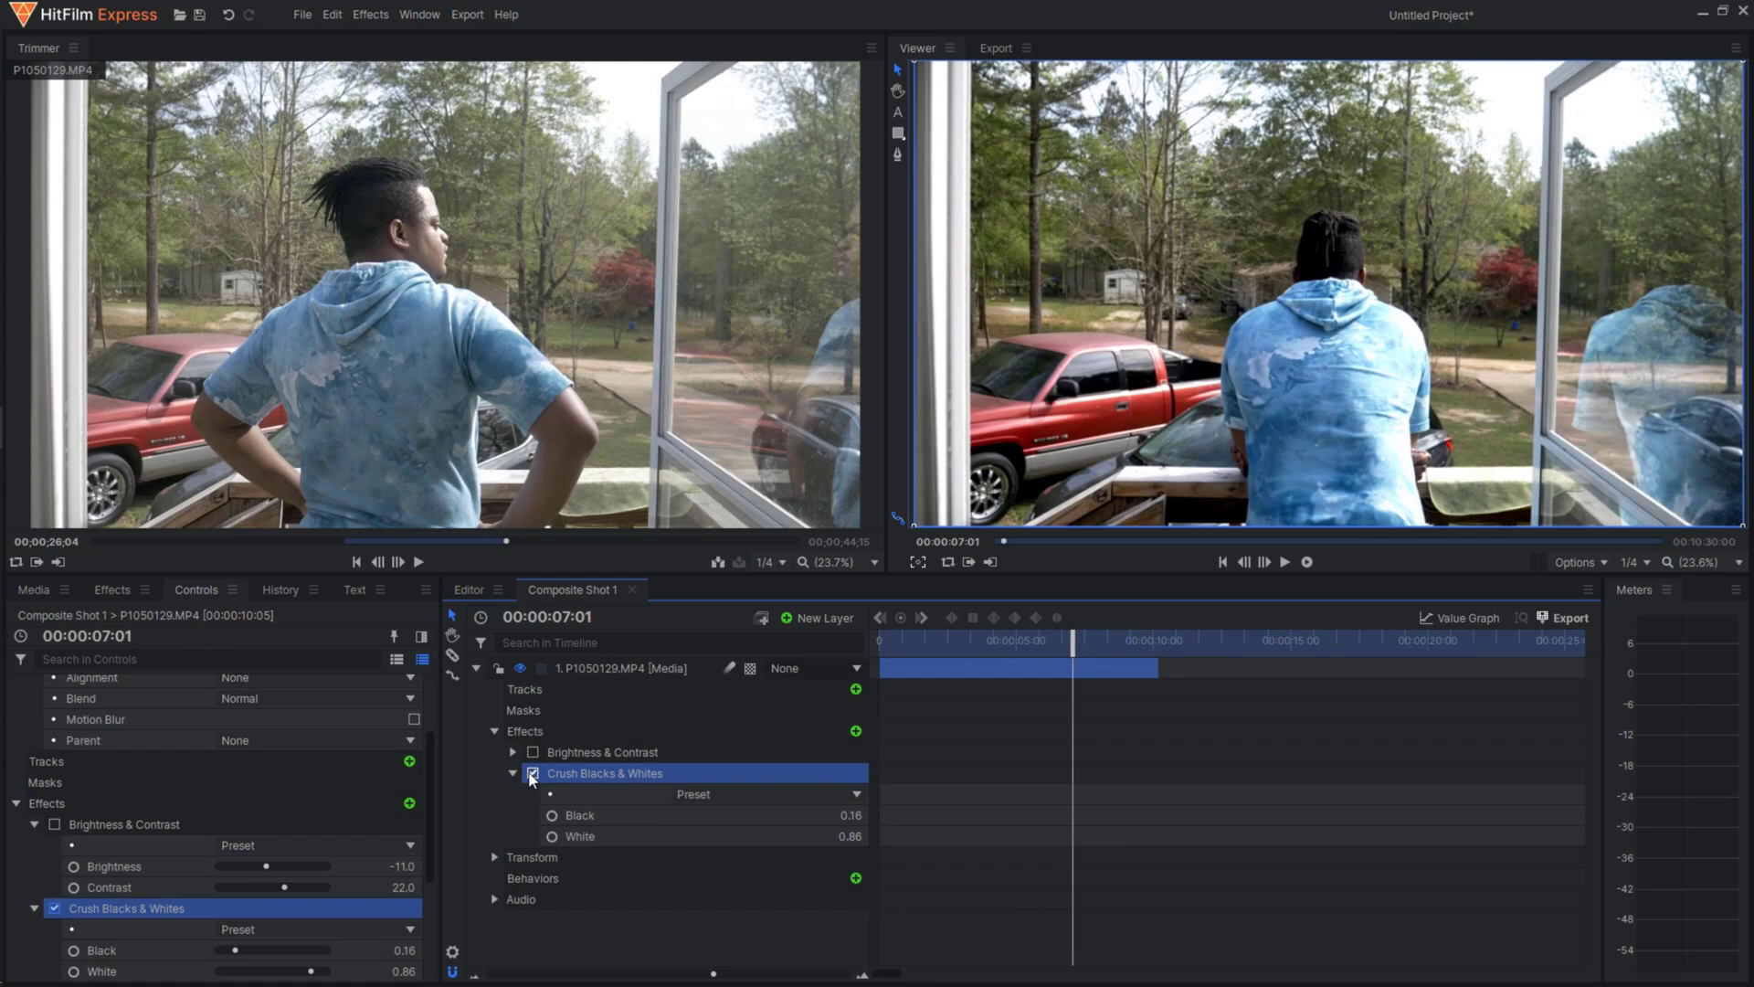
pyautogui.click(532, 773)
pyautogui.click(533, 774)
pyautogui.click(532, 774)
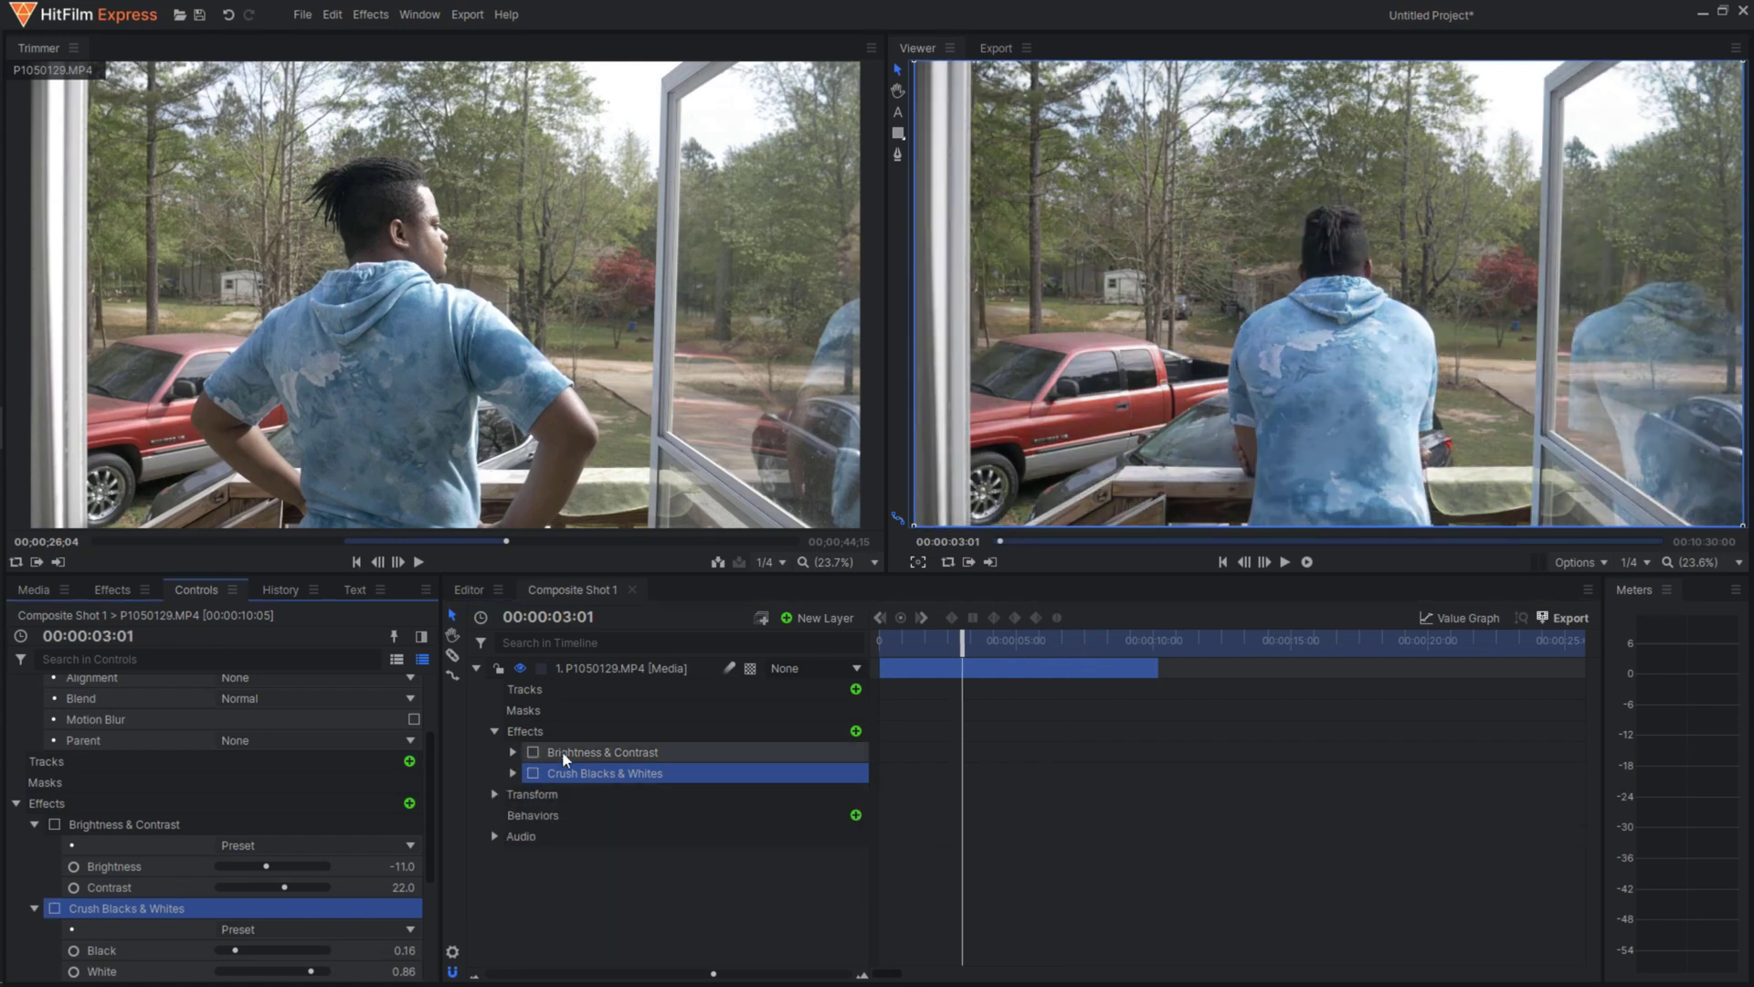
# - Compare the Brightness & Contrast and Crush Blacks & Whites looks by toggling the effects and scrubbing to 00:00:03:01
pyautogui.click(552, 757)
pyautogui.click(532, 752)
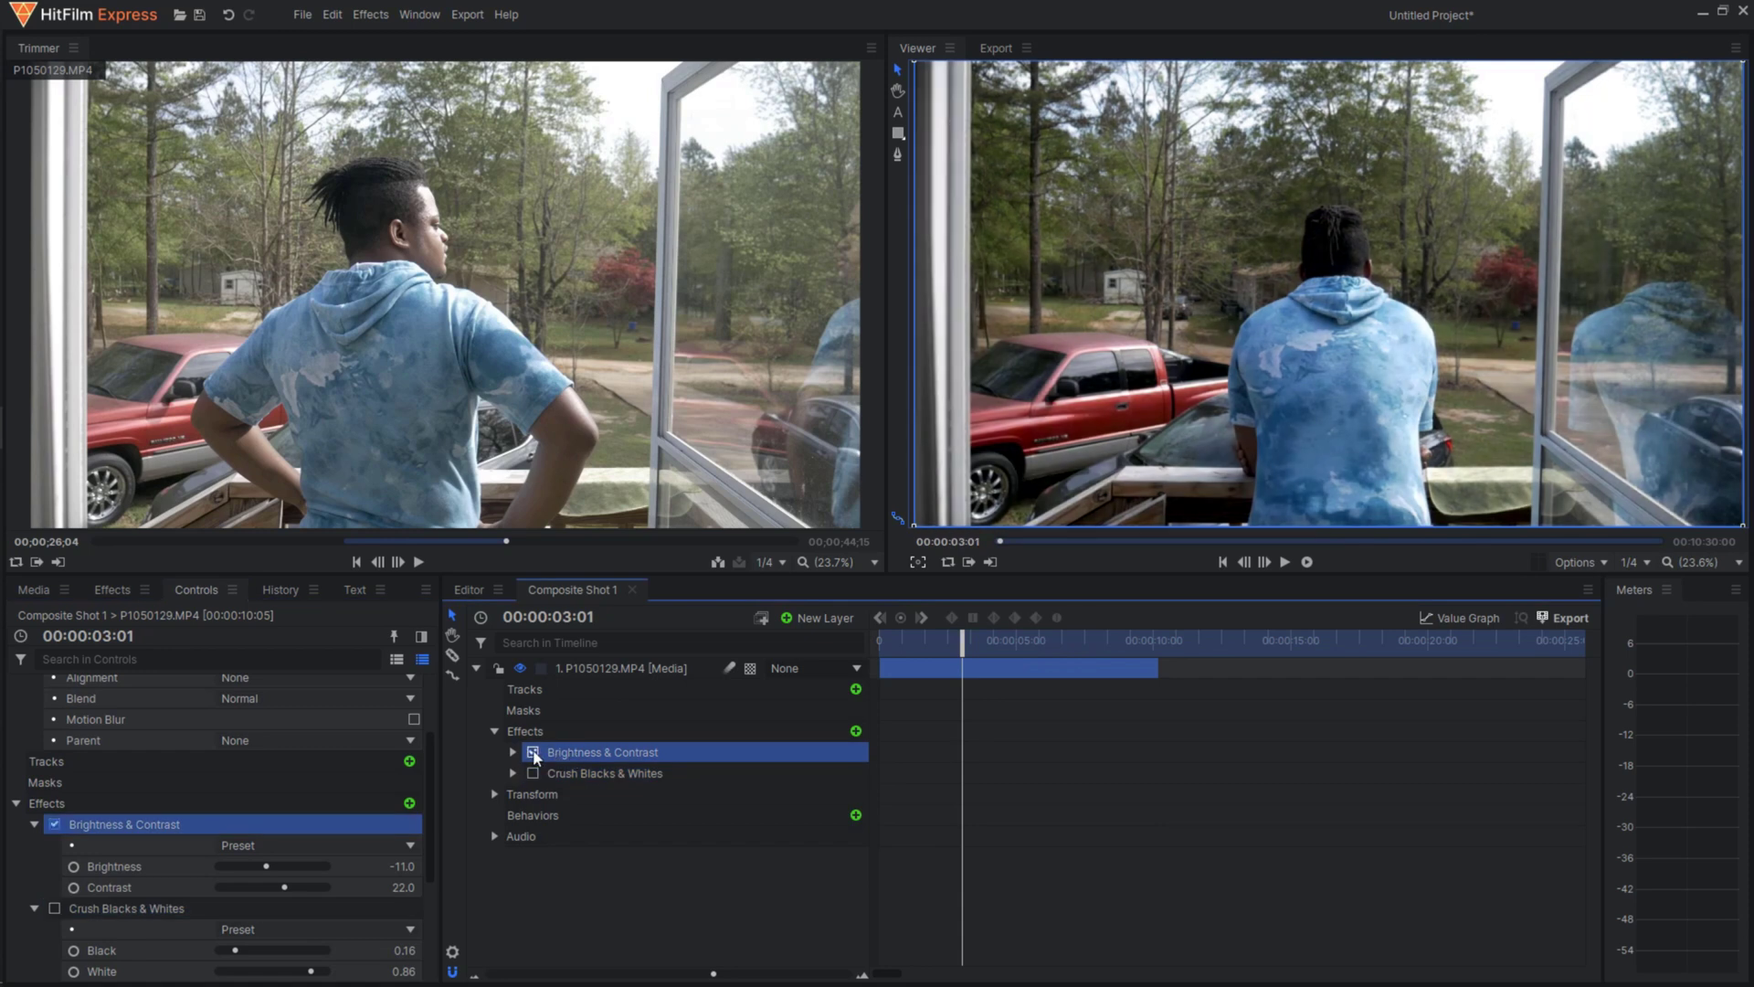
pyautogui.click(533, 753)
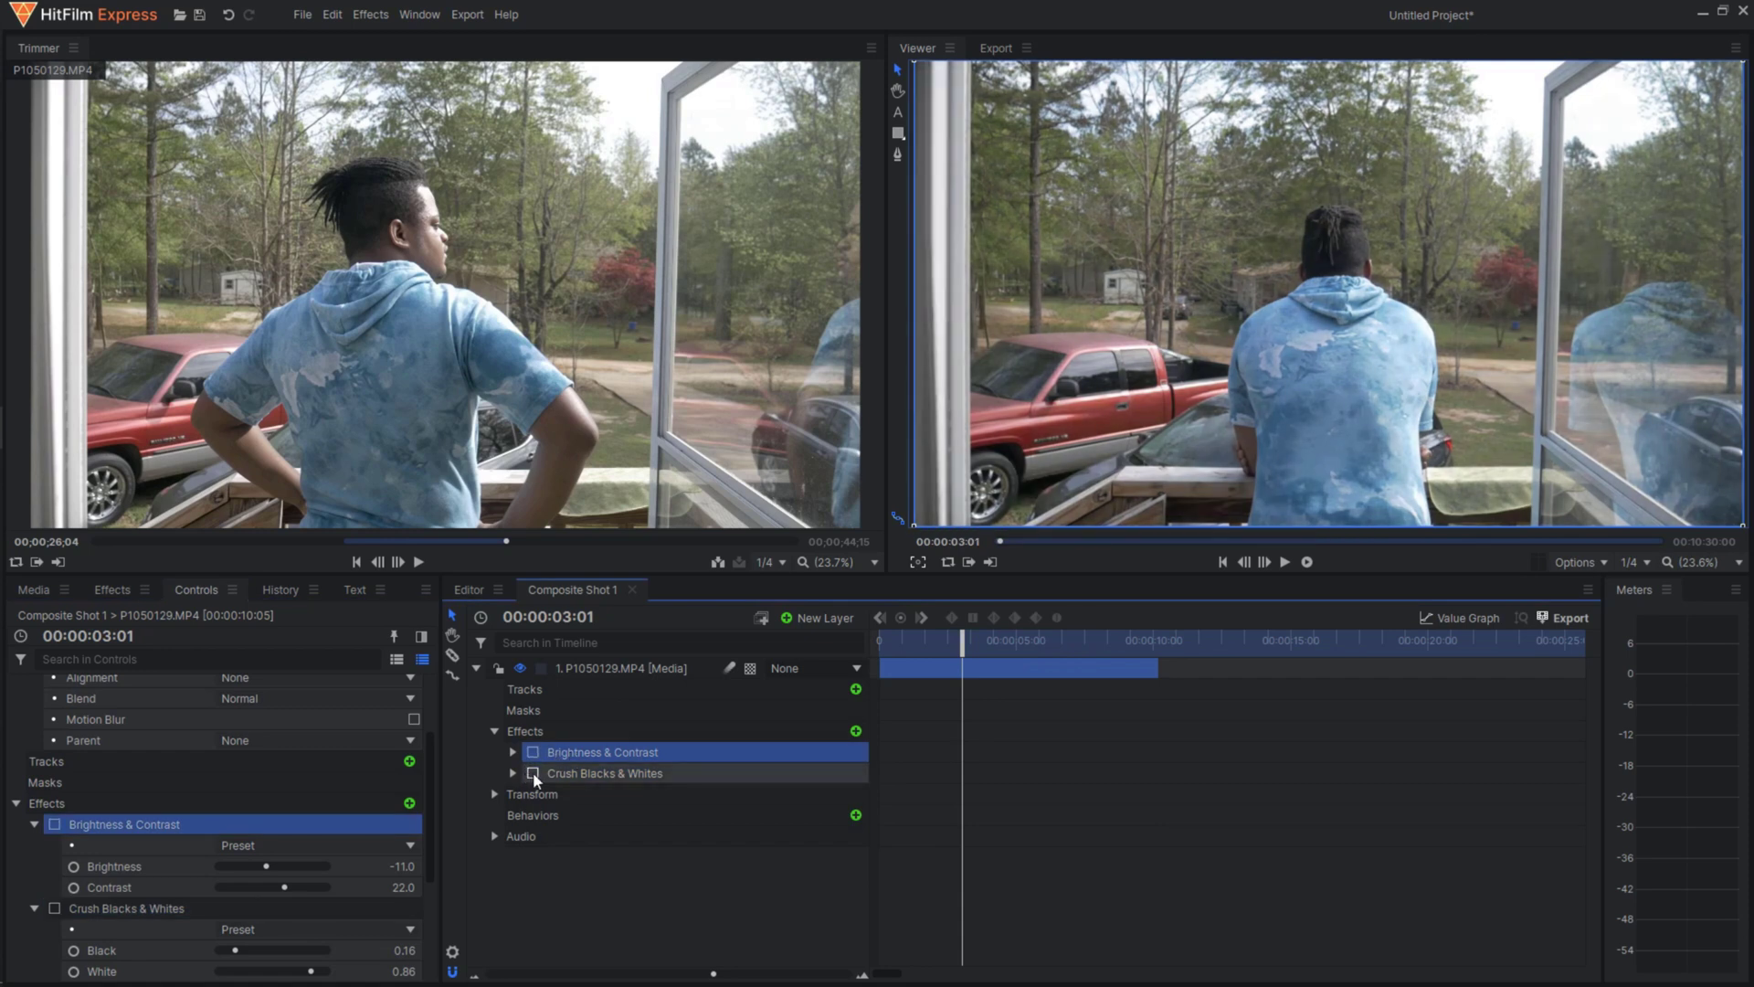
pyautogui.click(532, 774)
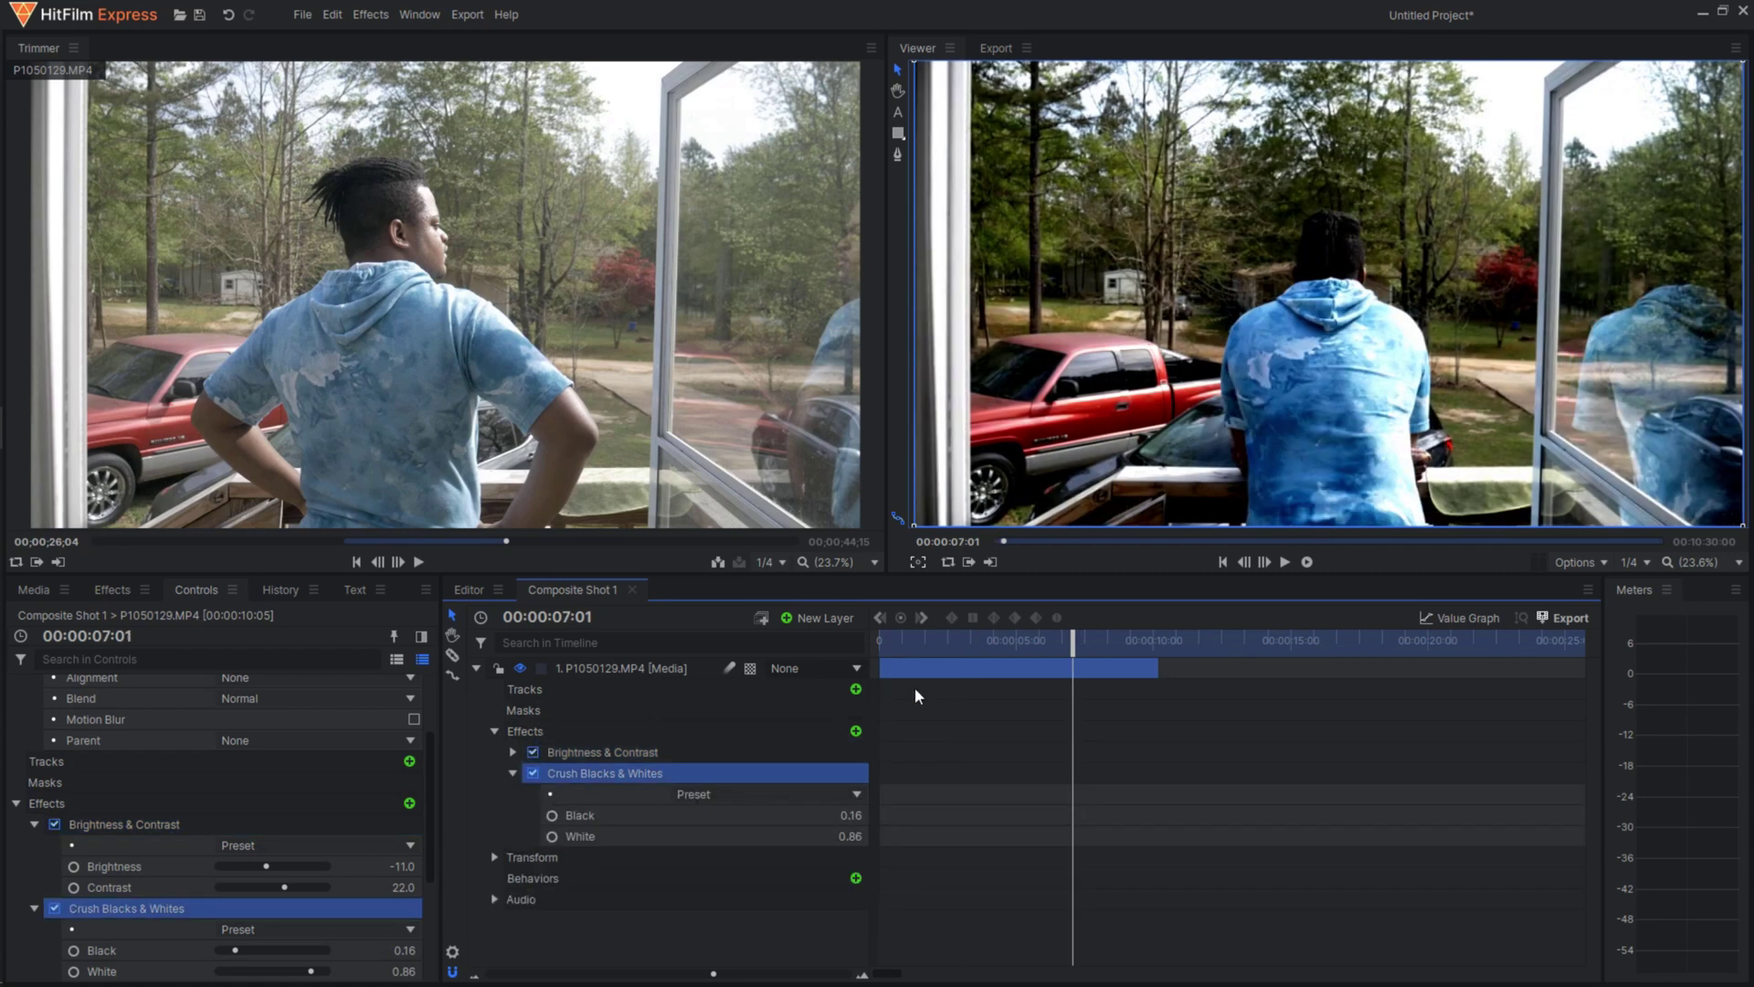
pyautogui.moveTo(988, 639)
pyautogui.mouseDown()
pyautogui.moveTo(954, 637)
pyautogui.moveTo(1165, 630)
pyautogui.moveTo(962, 637)
pyautogui.mouseUp()
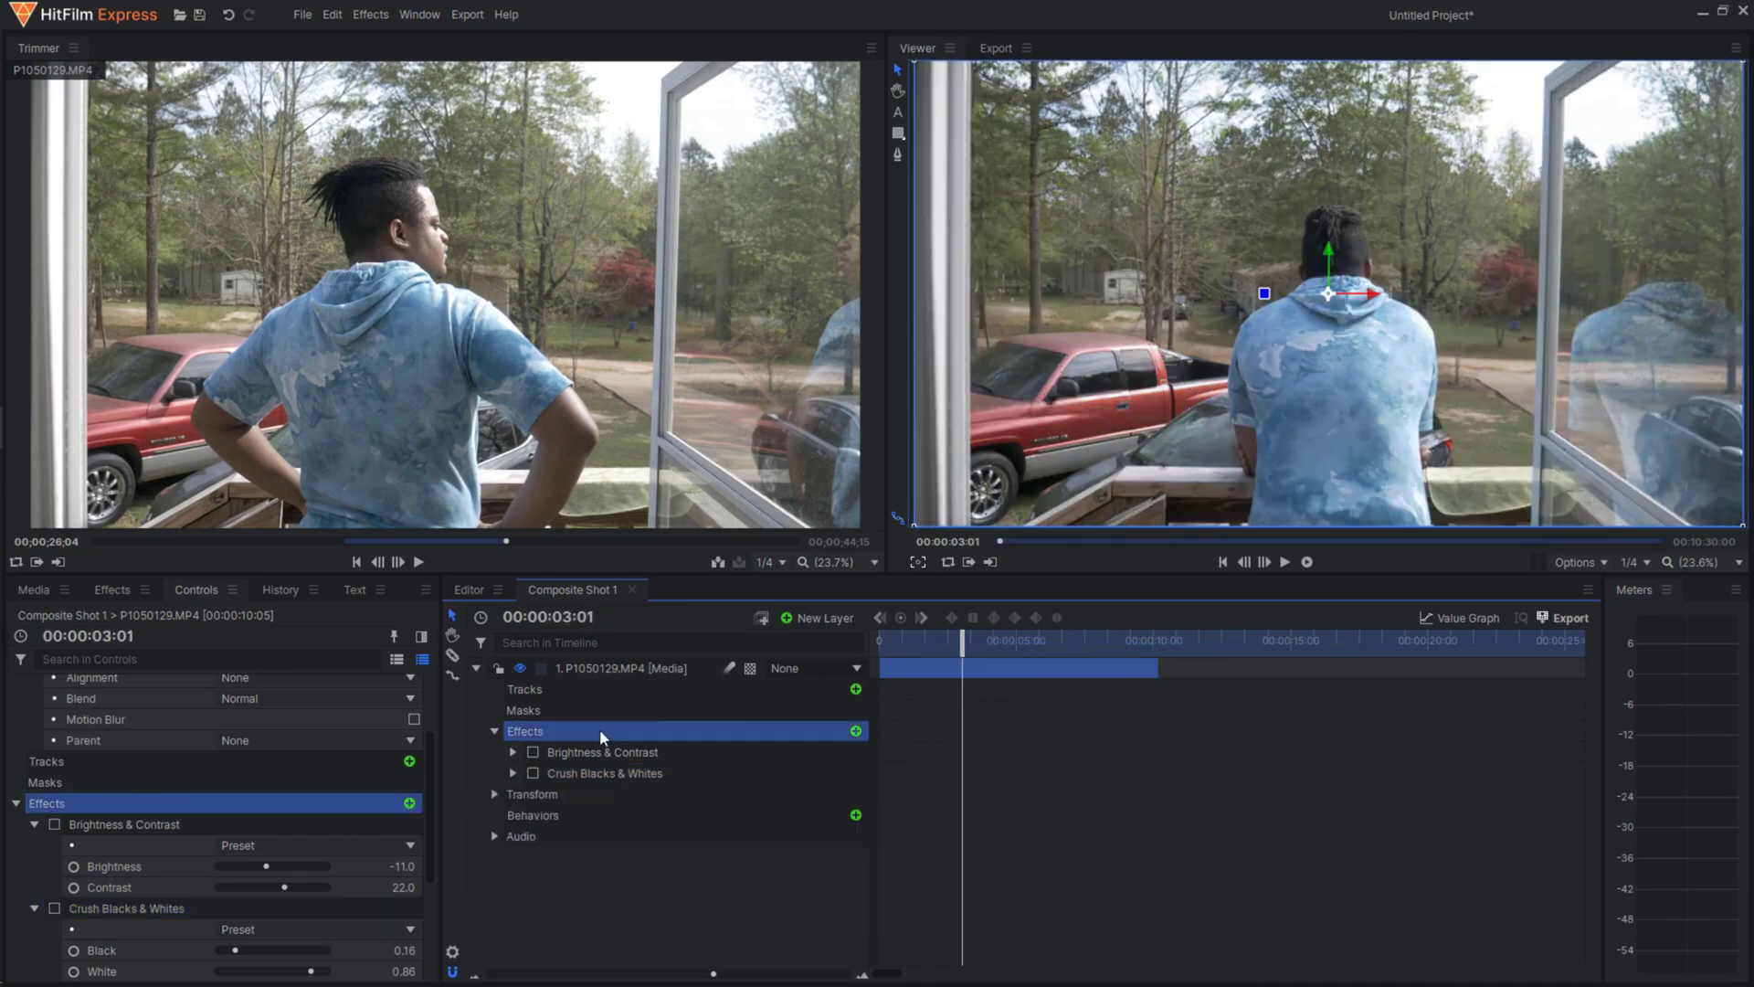
# - Apply the Curves effect to the P1050129.MP4 layer and expand its settings
pyautogui.click(619, 670)
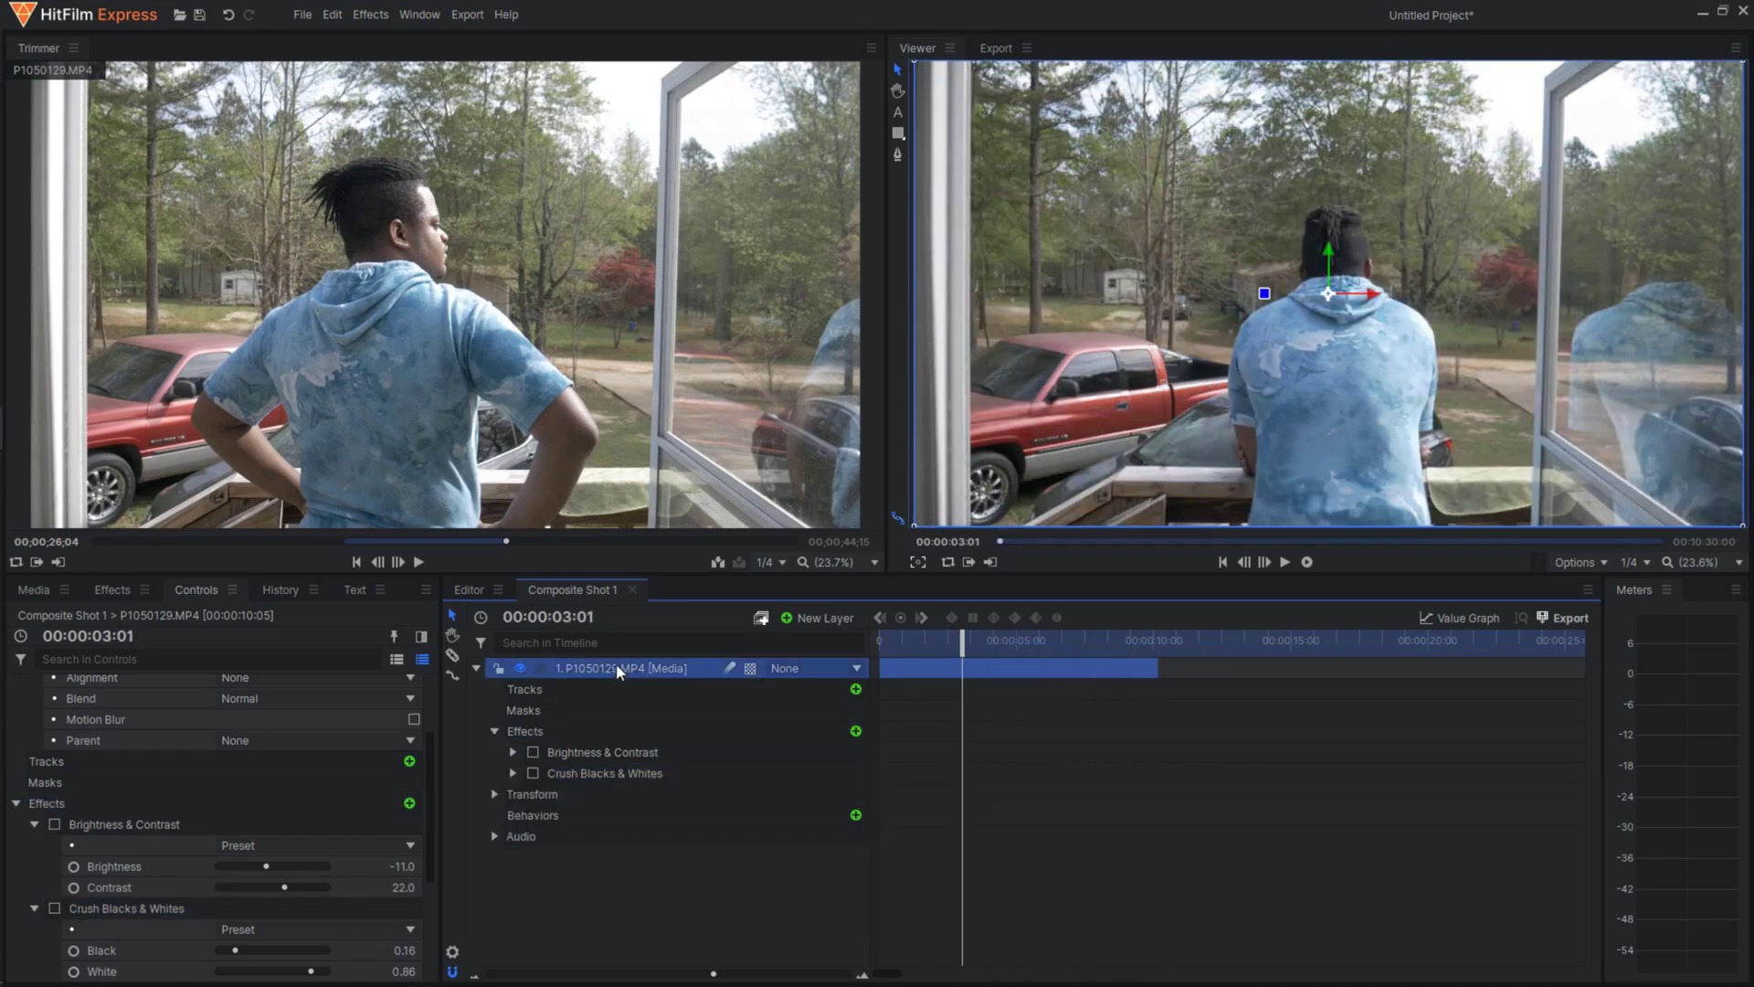
pyautogui.click(111, 590)
pyautogui.doubleClick(104, 621)
pyautogui.moveTo(11, 608)
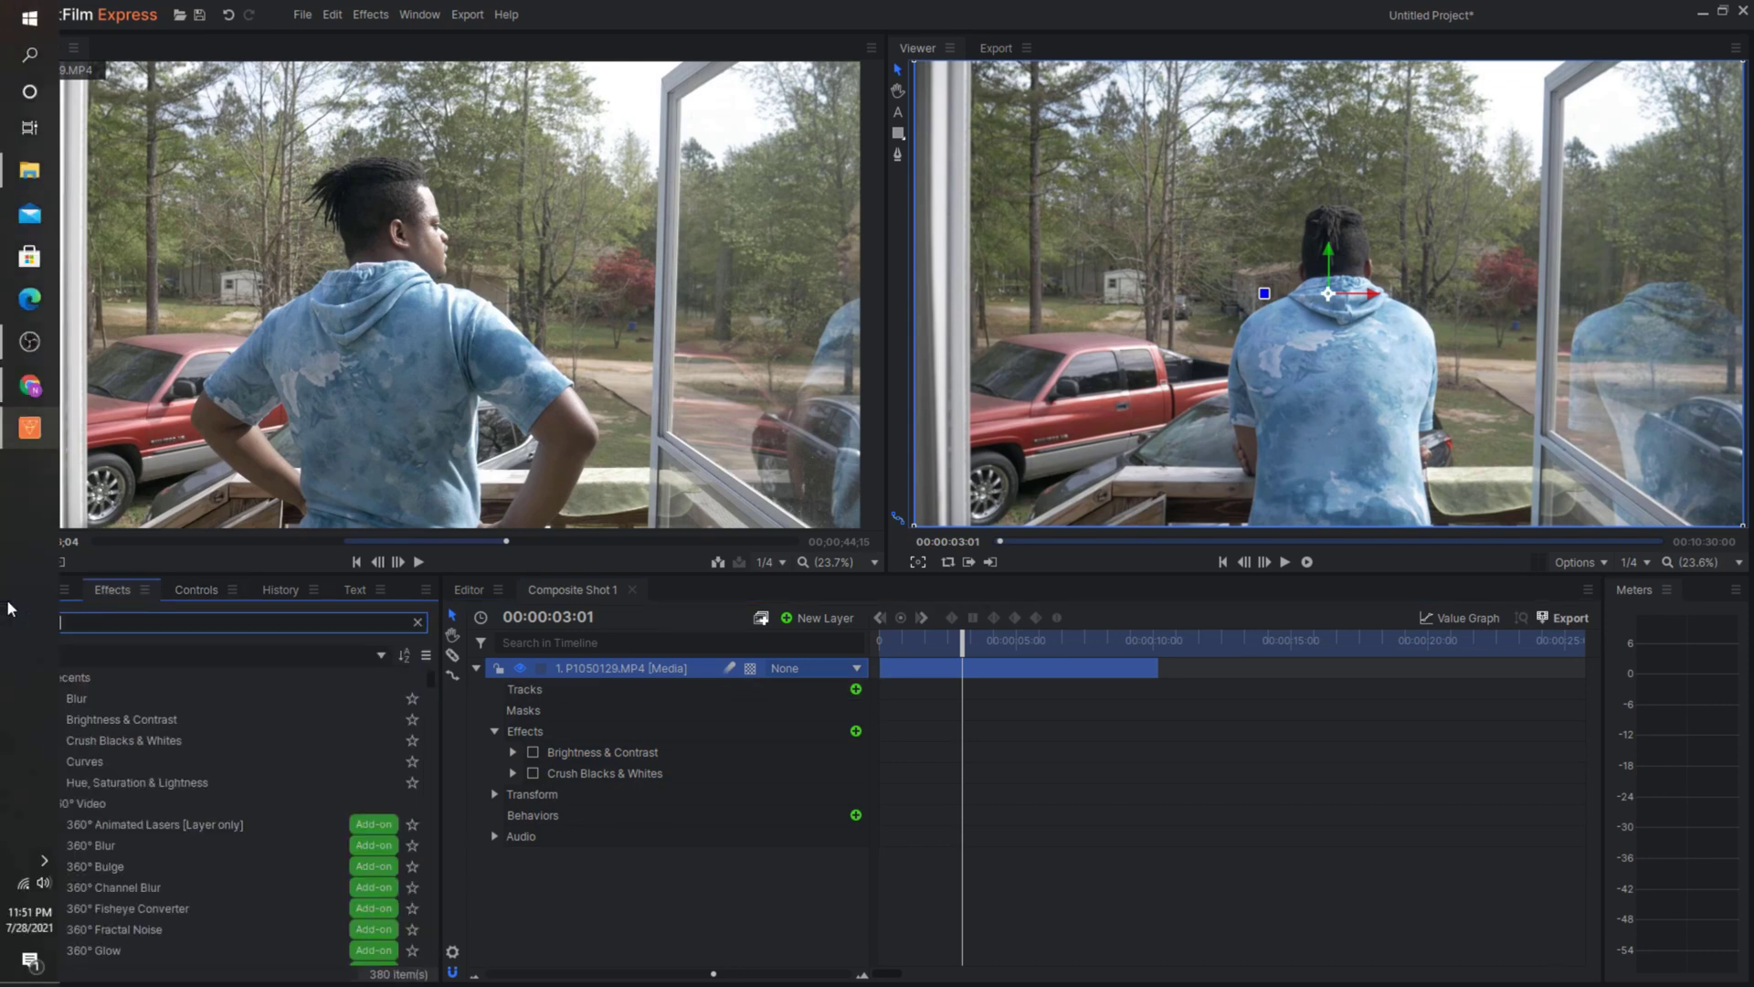
pyautogui.moveTo(84, 761); pyautogui.dragTo(607, 794)
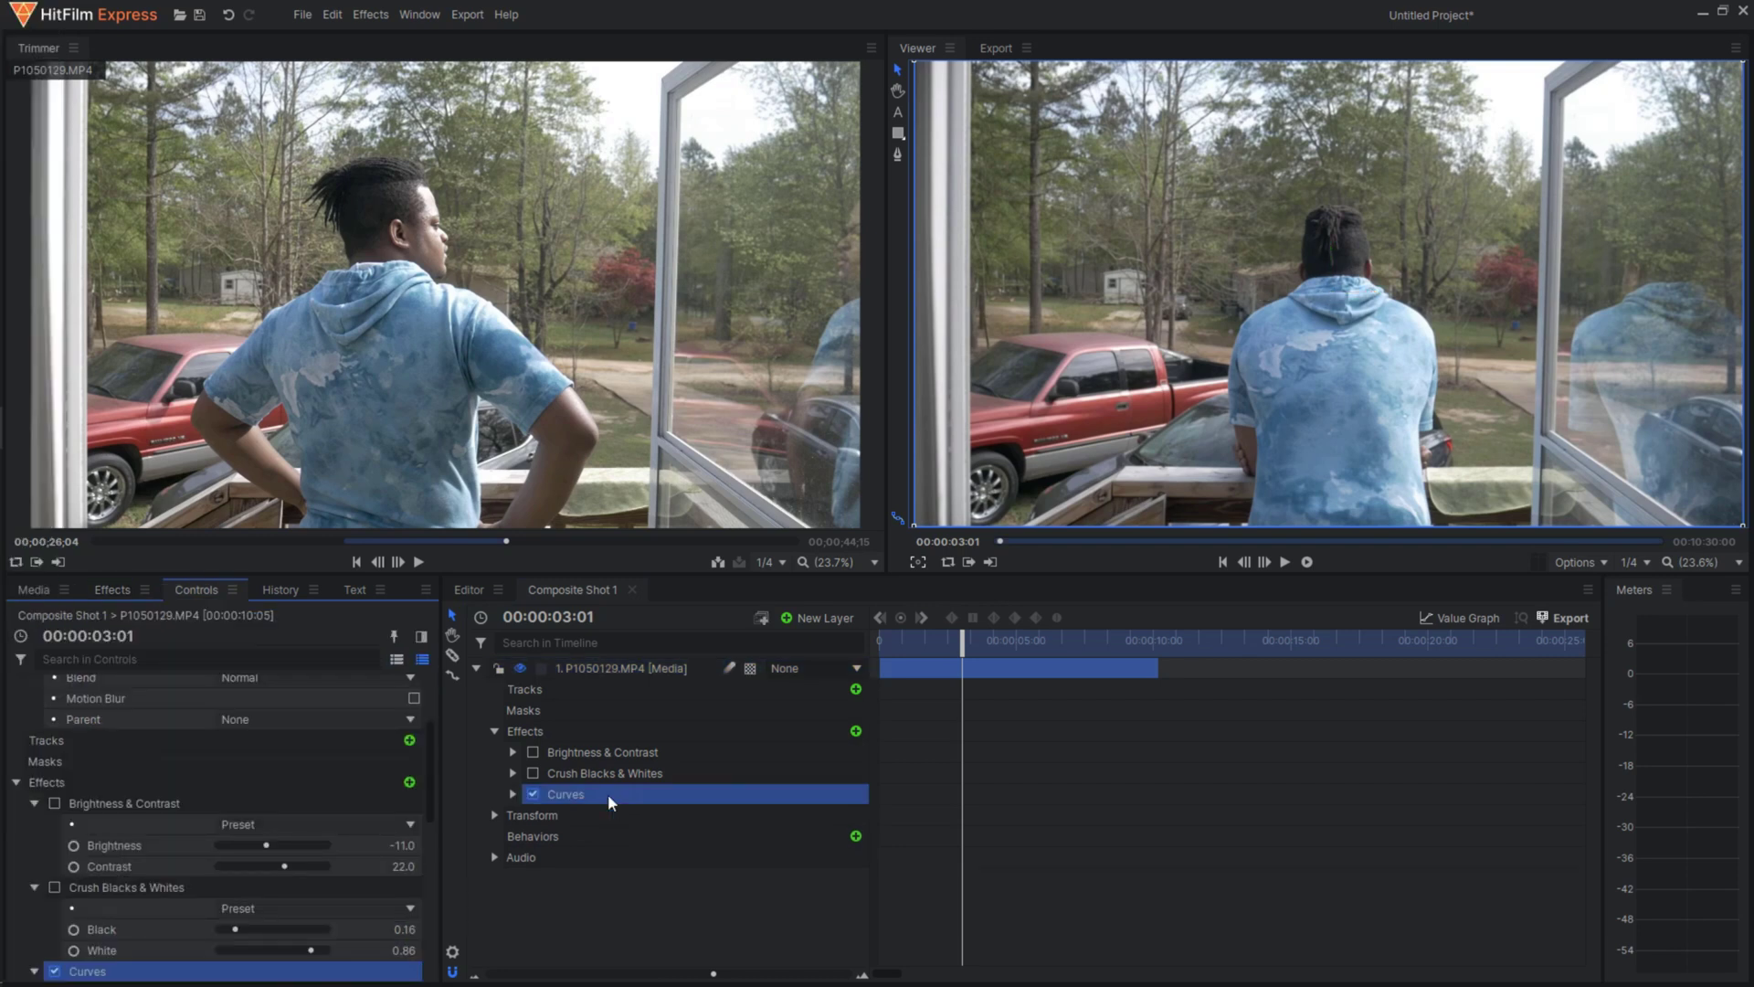
pyautogui.doubleClick(606, 793)
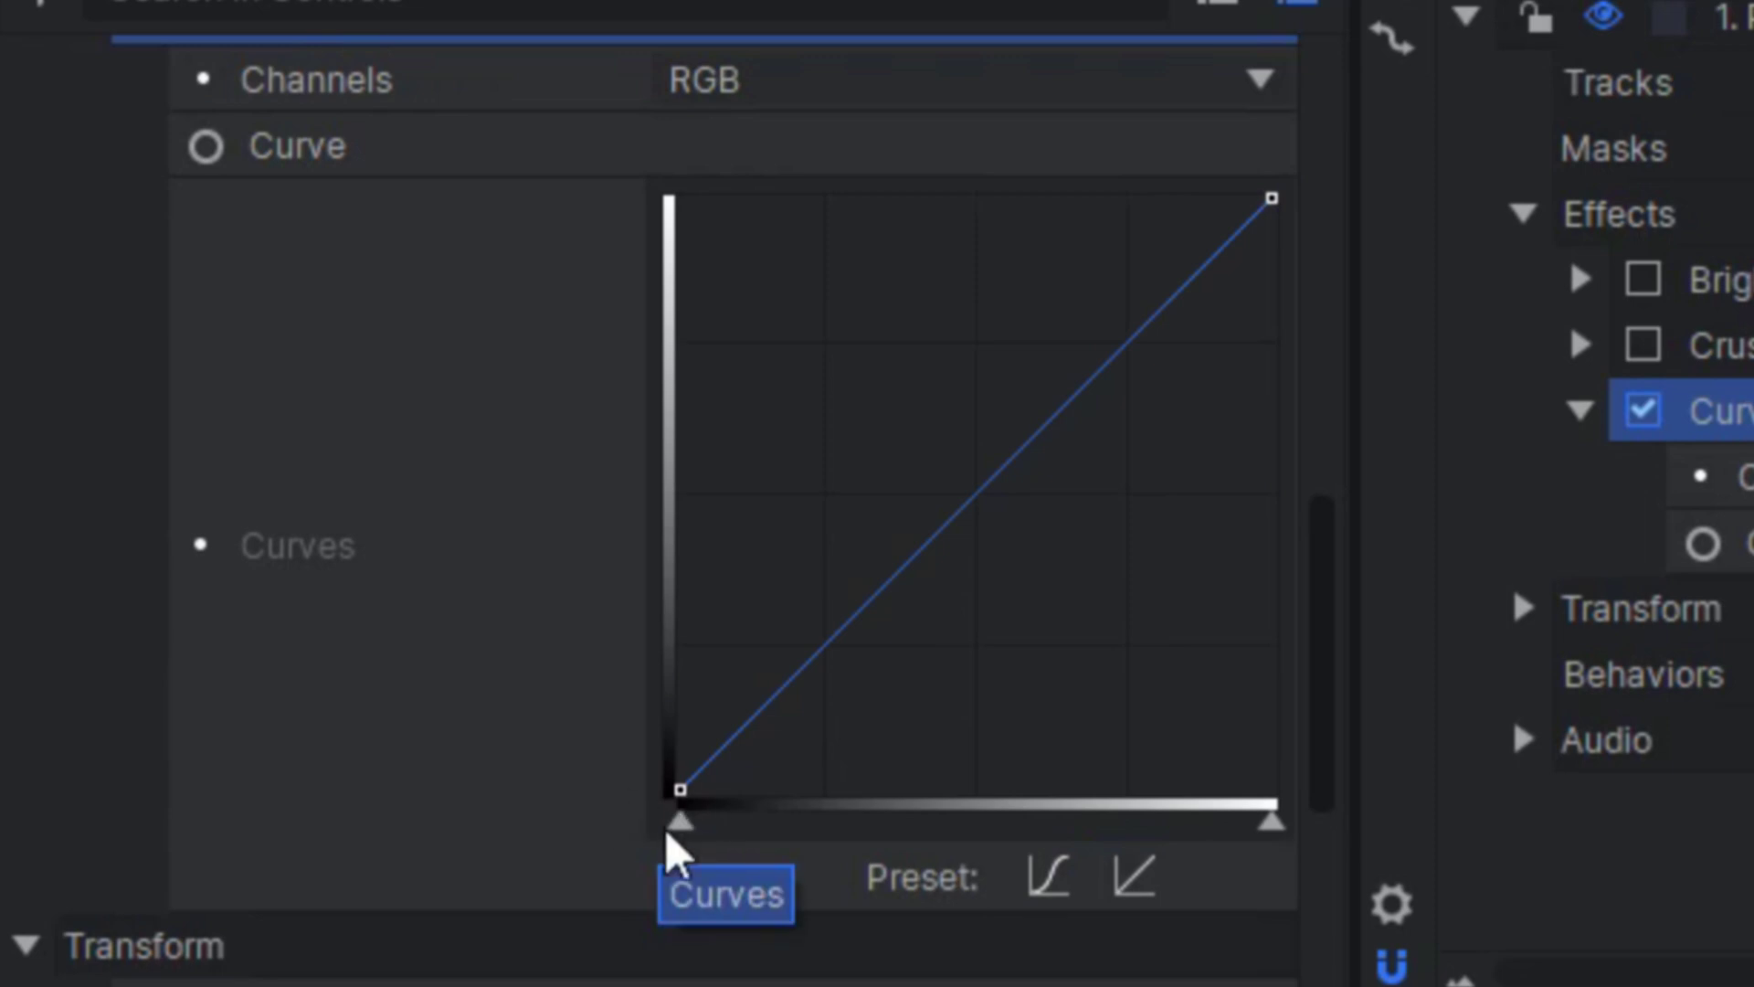
# - Try raising the RGB curve's black point and moving its white point inward, returning each to its corner
pyautogui.moveTo(681, 797); pyautogui.dragTo(647, 659)
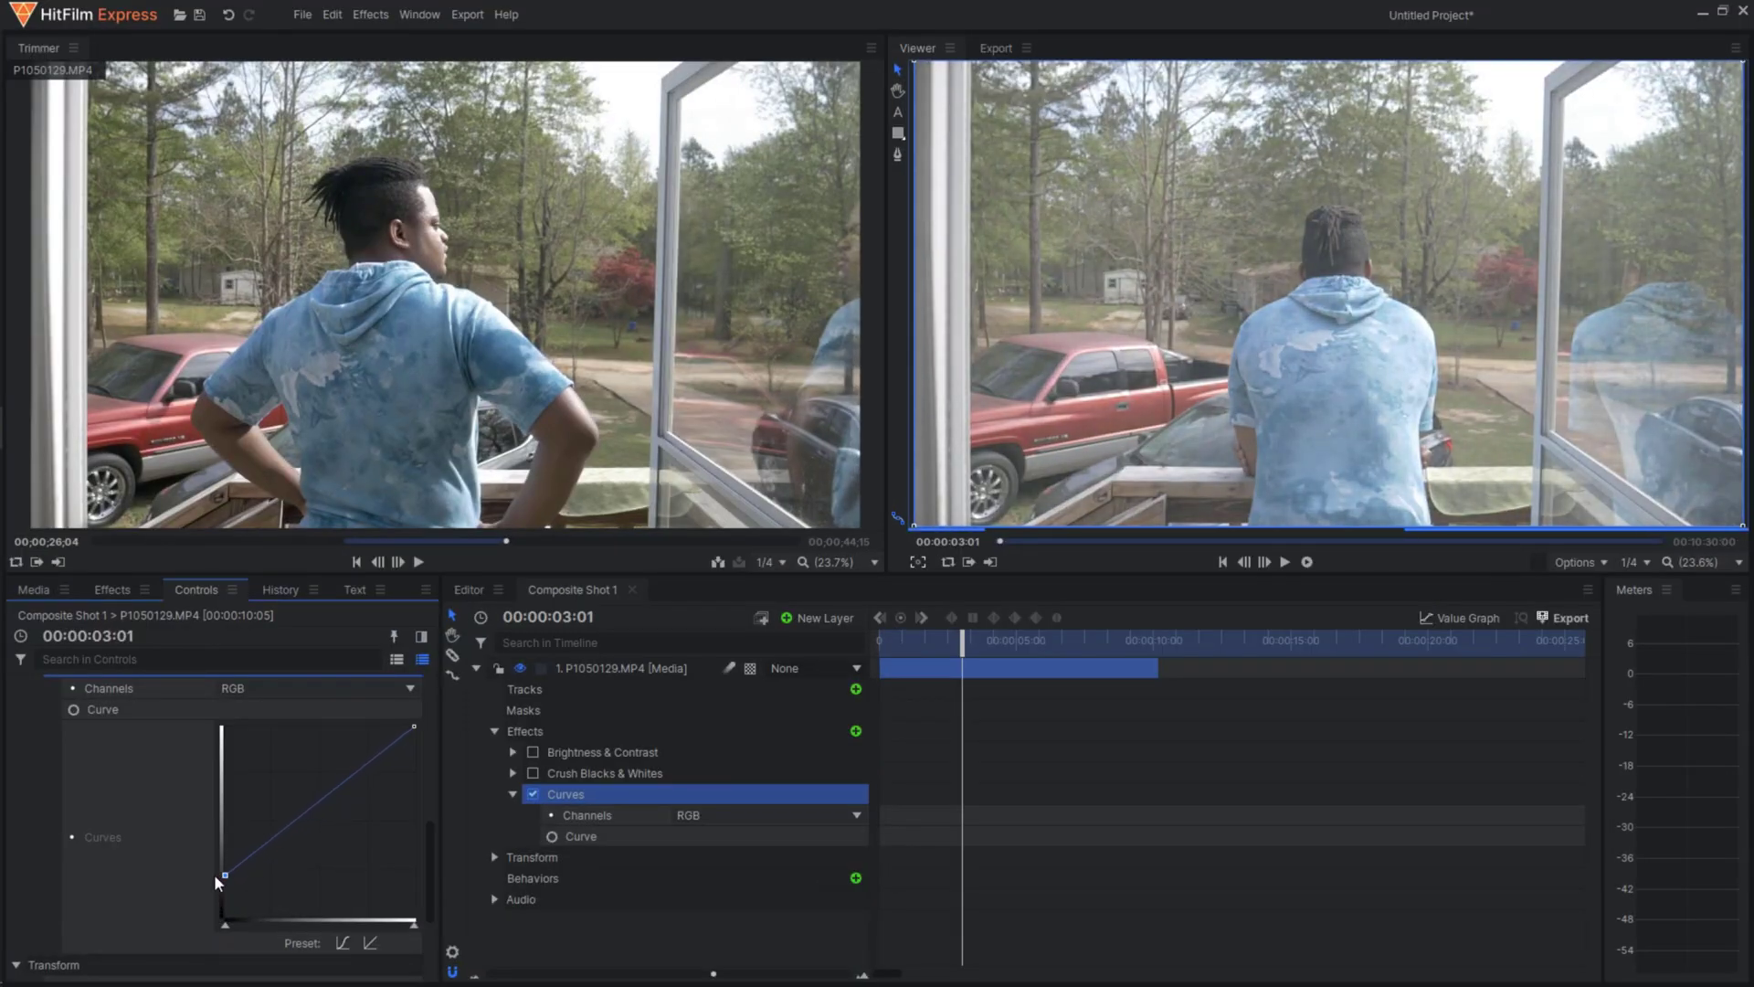
pyautogui.moveTo(216, 877); pyautogui.dragTo(227, 917)
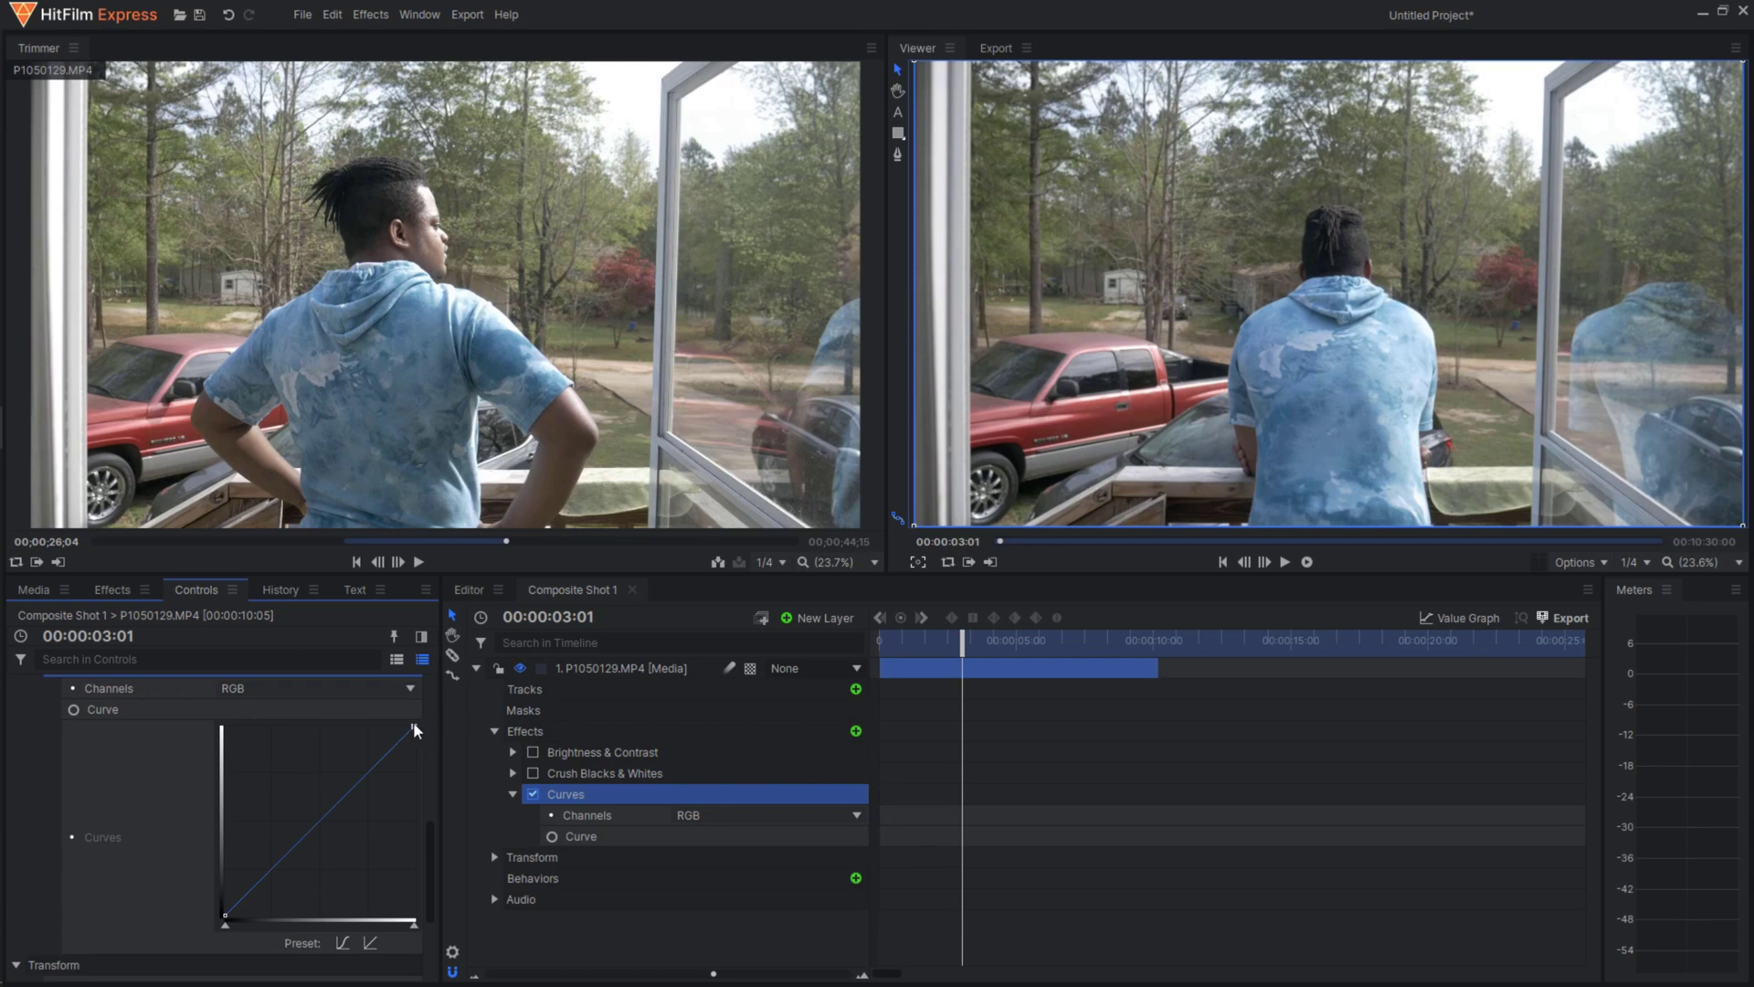
pyautogui.moveTo(413, 727); pyautogui.dragTo(291, 726)
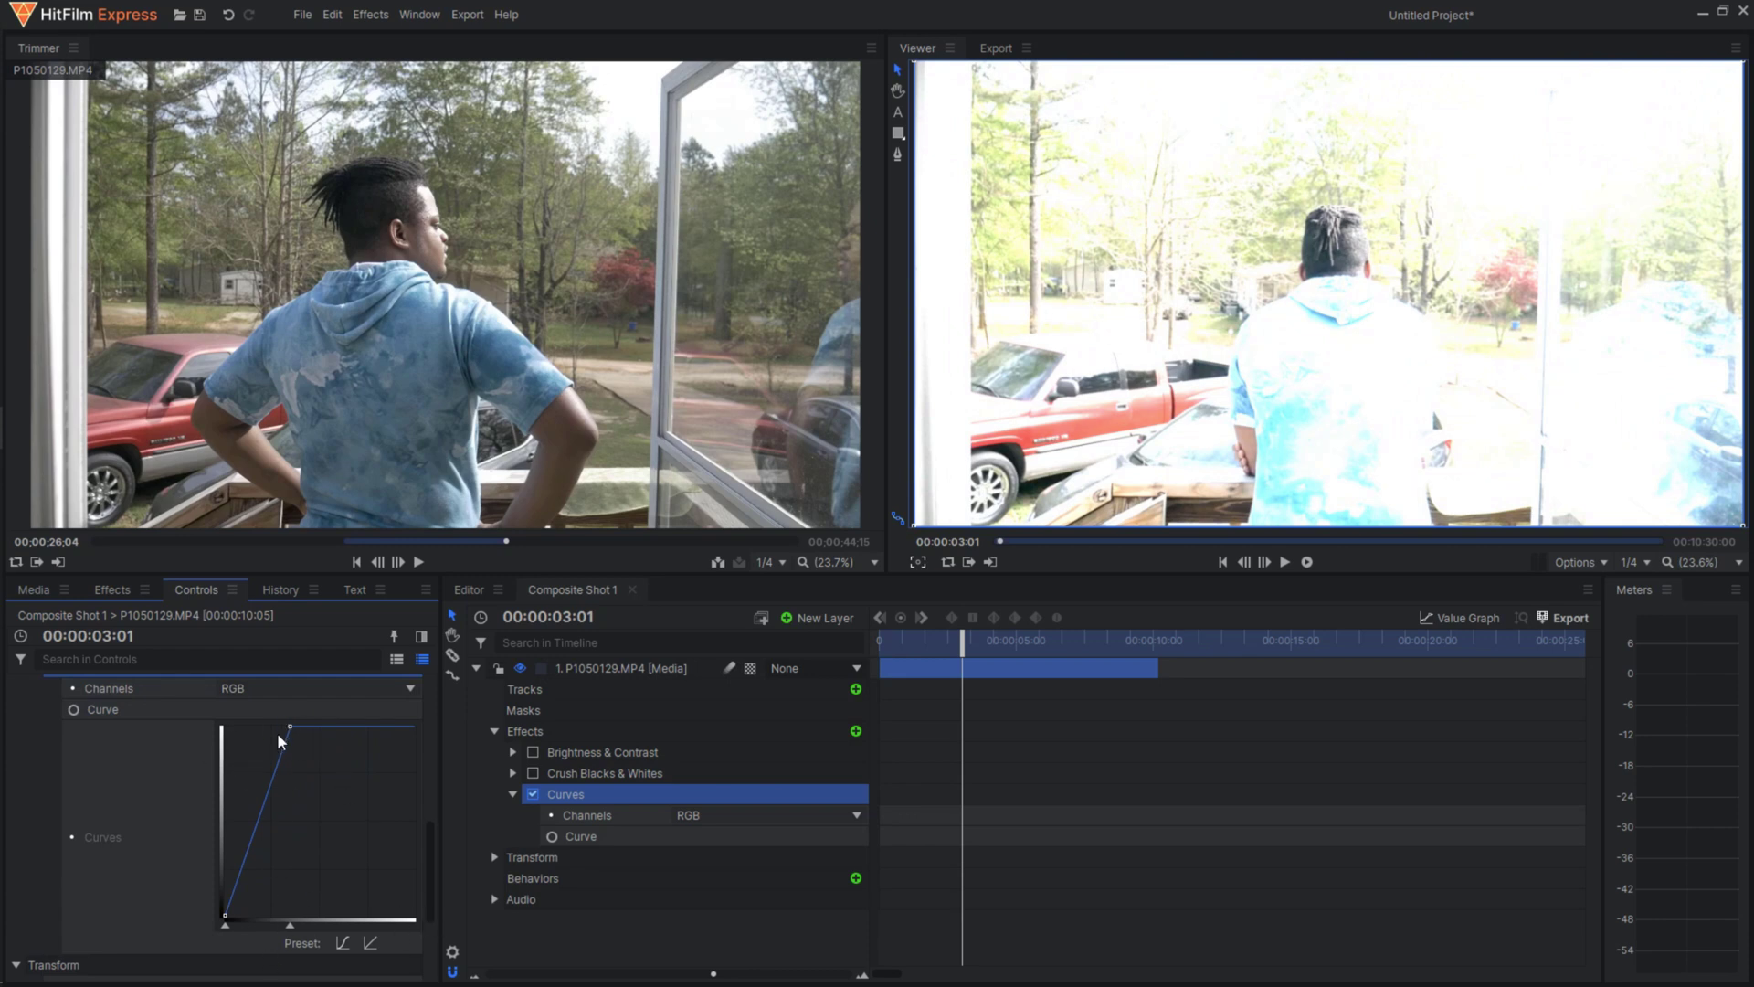
pyautogui.moveTo(288, 721); pyautogui.dragTo(521, 665)
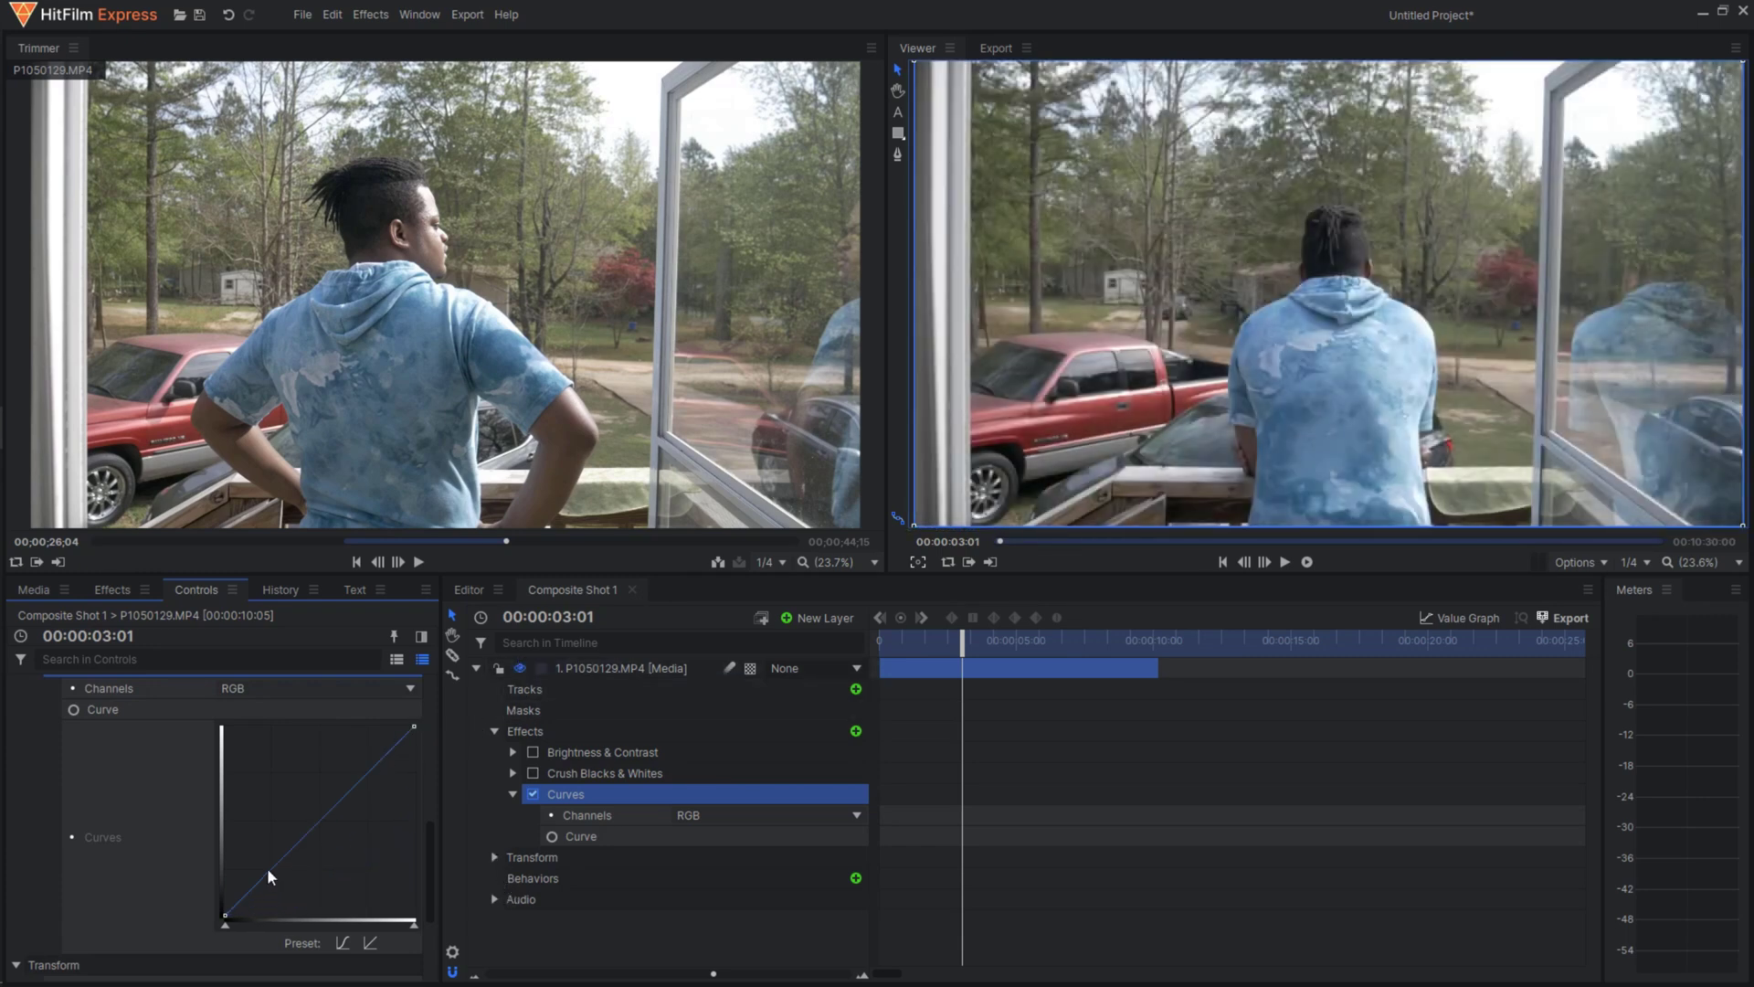
# - Try a wavy RGB curve by adding several points and moving them apart, and reset the curve to linear
pyautogui.click(249, 887)
pyautogui.click(285, 850)
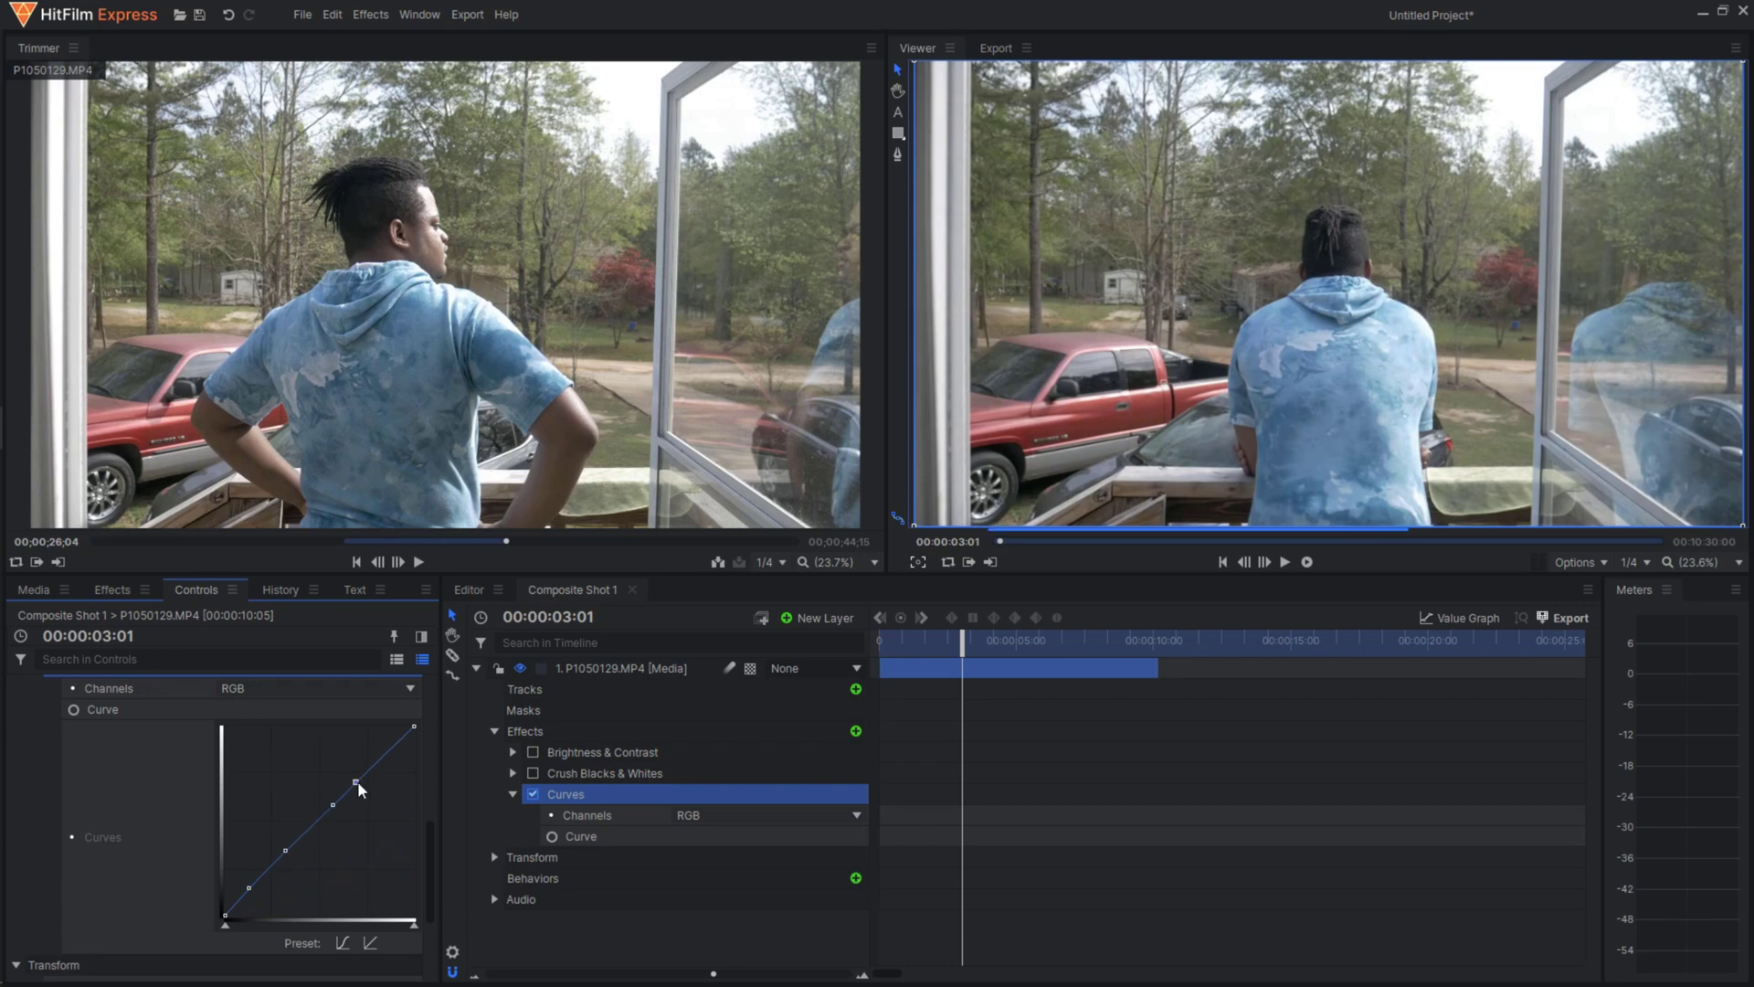
pyautogui.moveTo(362, 775); pyautogui.dragTo(357, 786)
pyautogui.moveTo(249, 887); pyautogui.dragTo(233, 898)
pyautogui.click(245, 882)
pyautogui.click(254, 874)
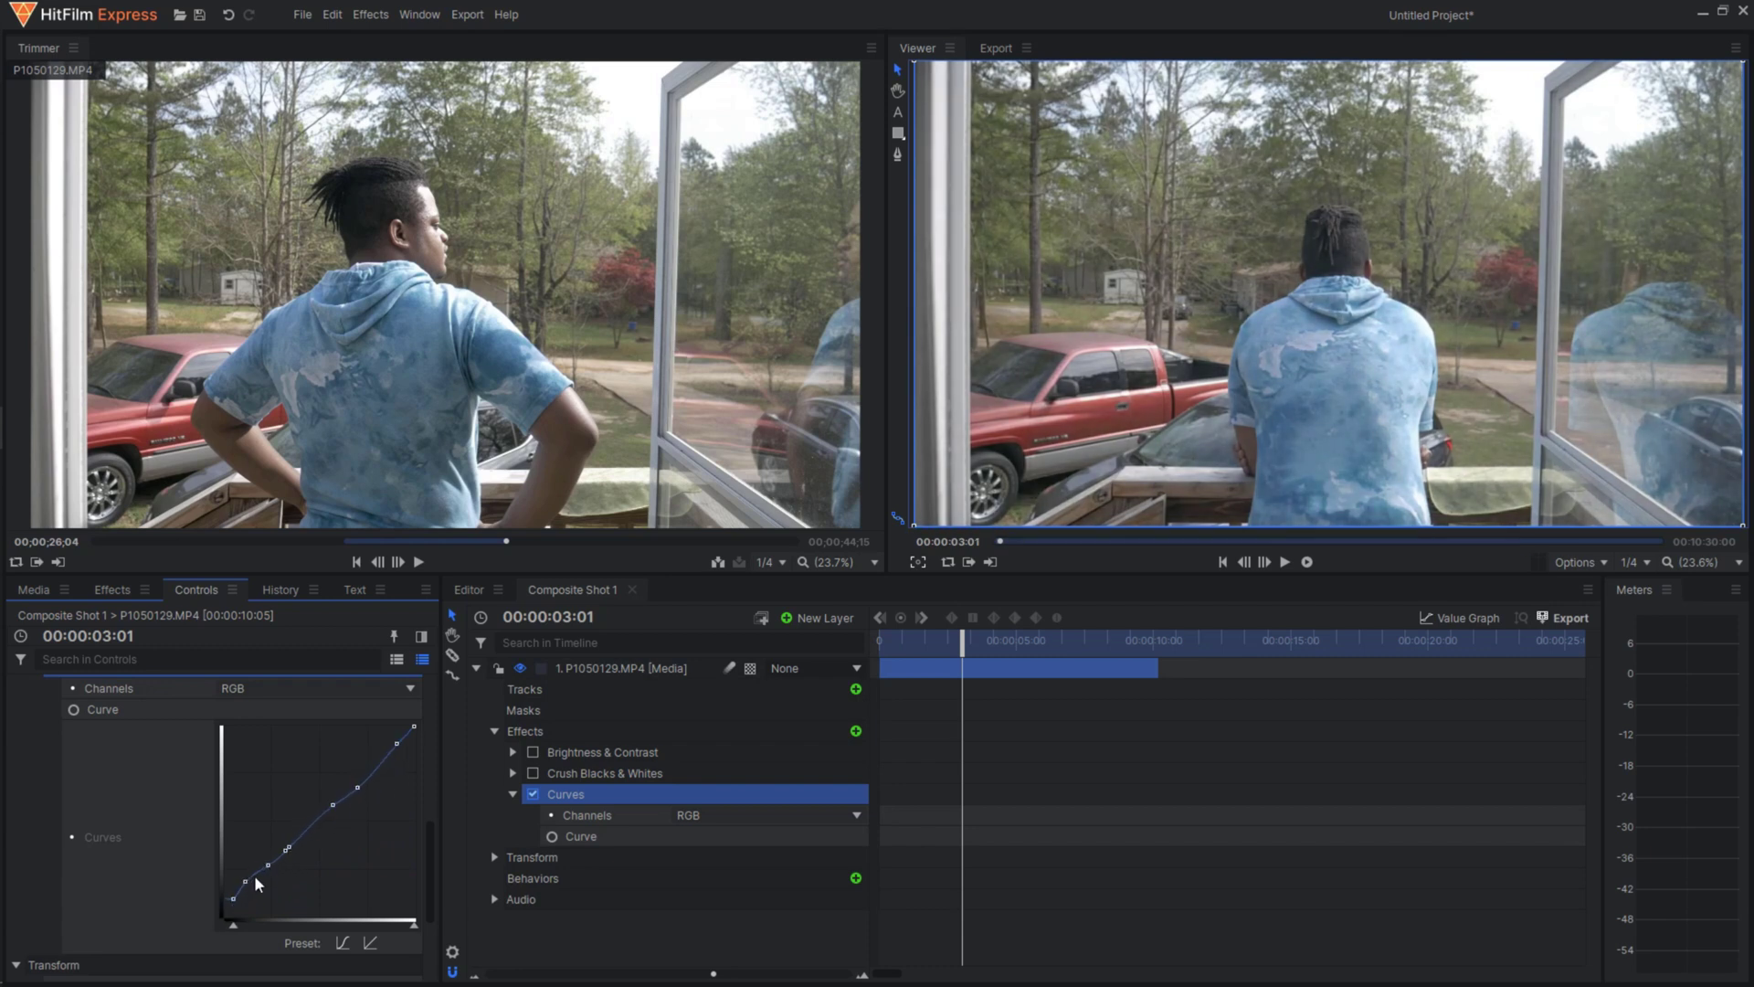
pyautogui.moveTo(357, 787); pyautogui.dragTo(255, 911)
pyautogui.moveTo(372, 766); pyautogui.dragTo(351, 807)
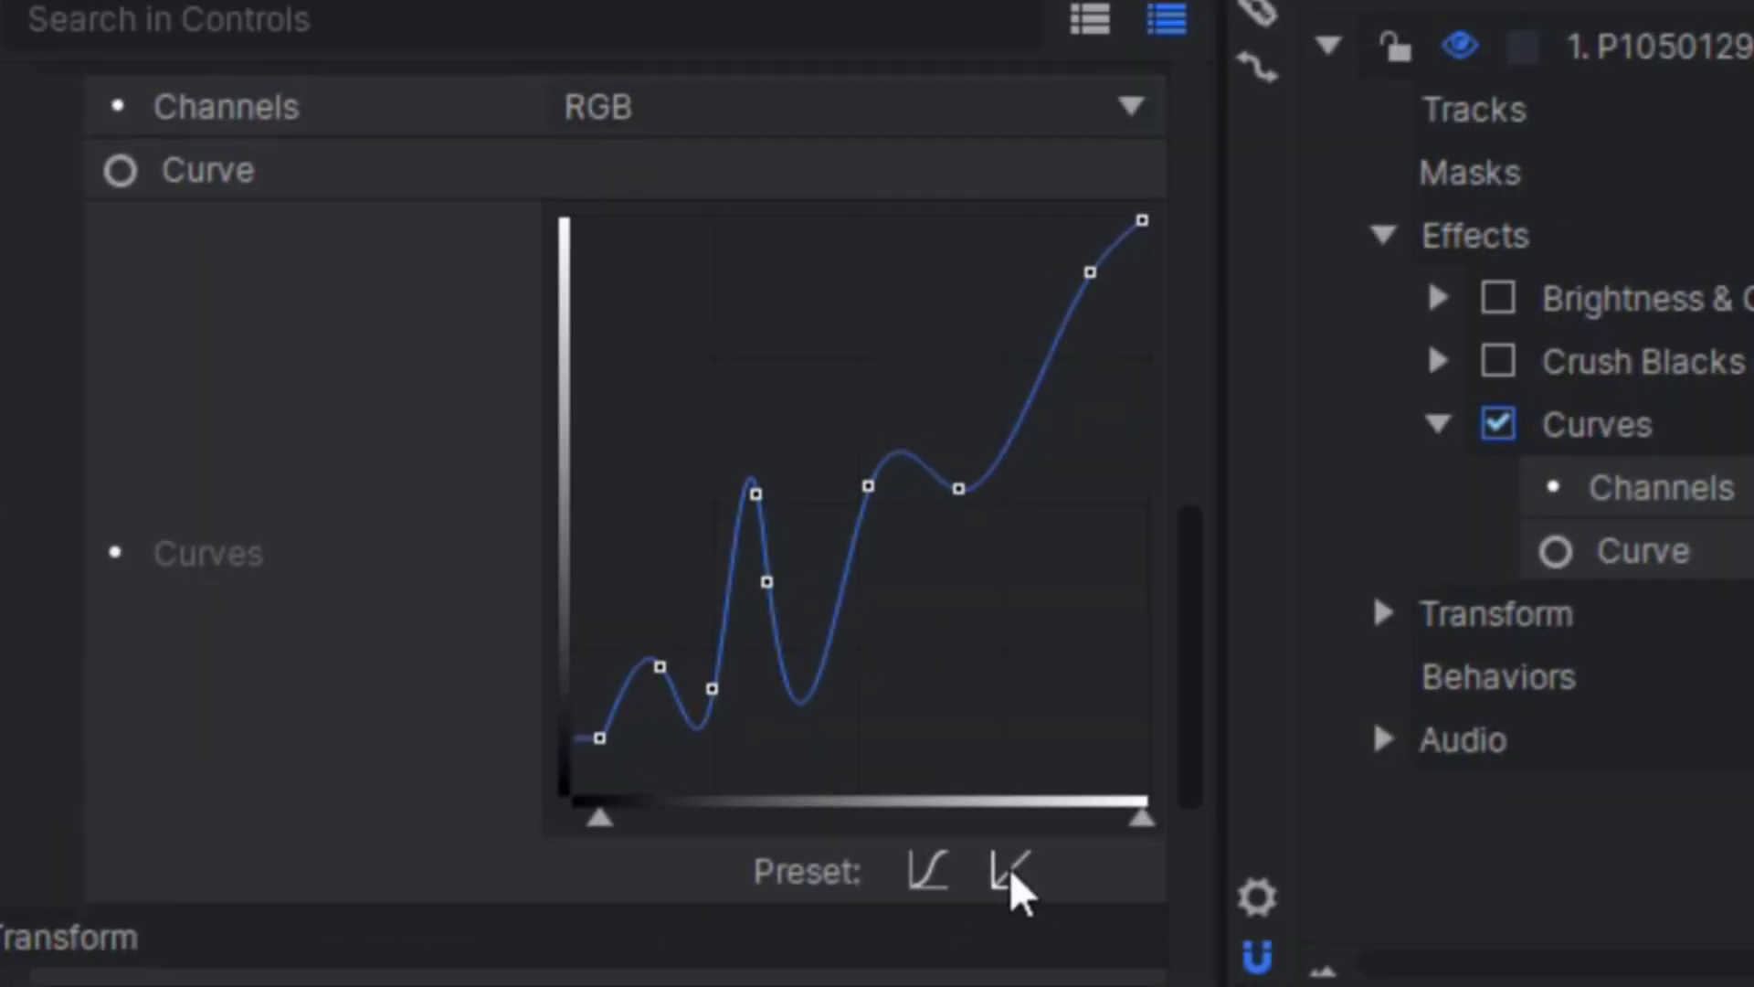
pyautogui.click(1012, 875)
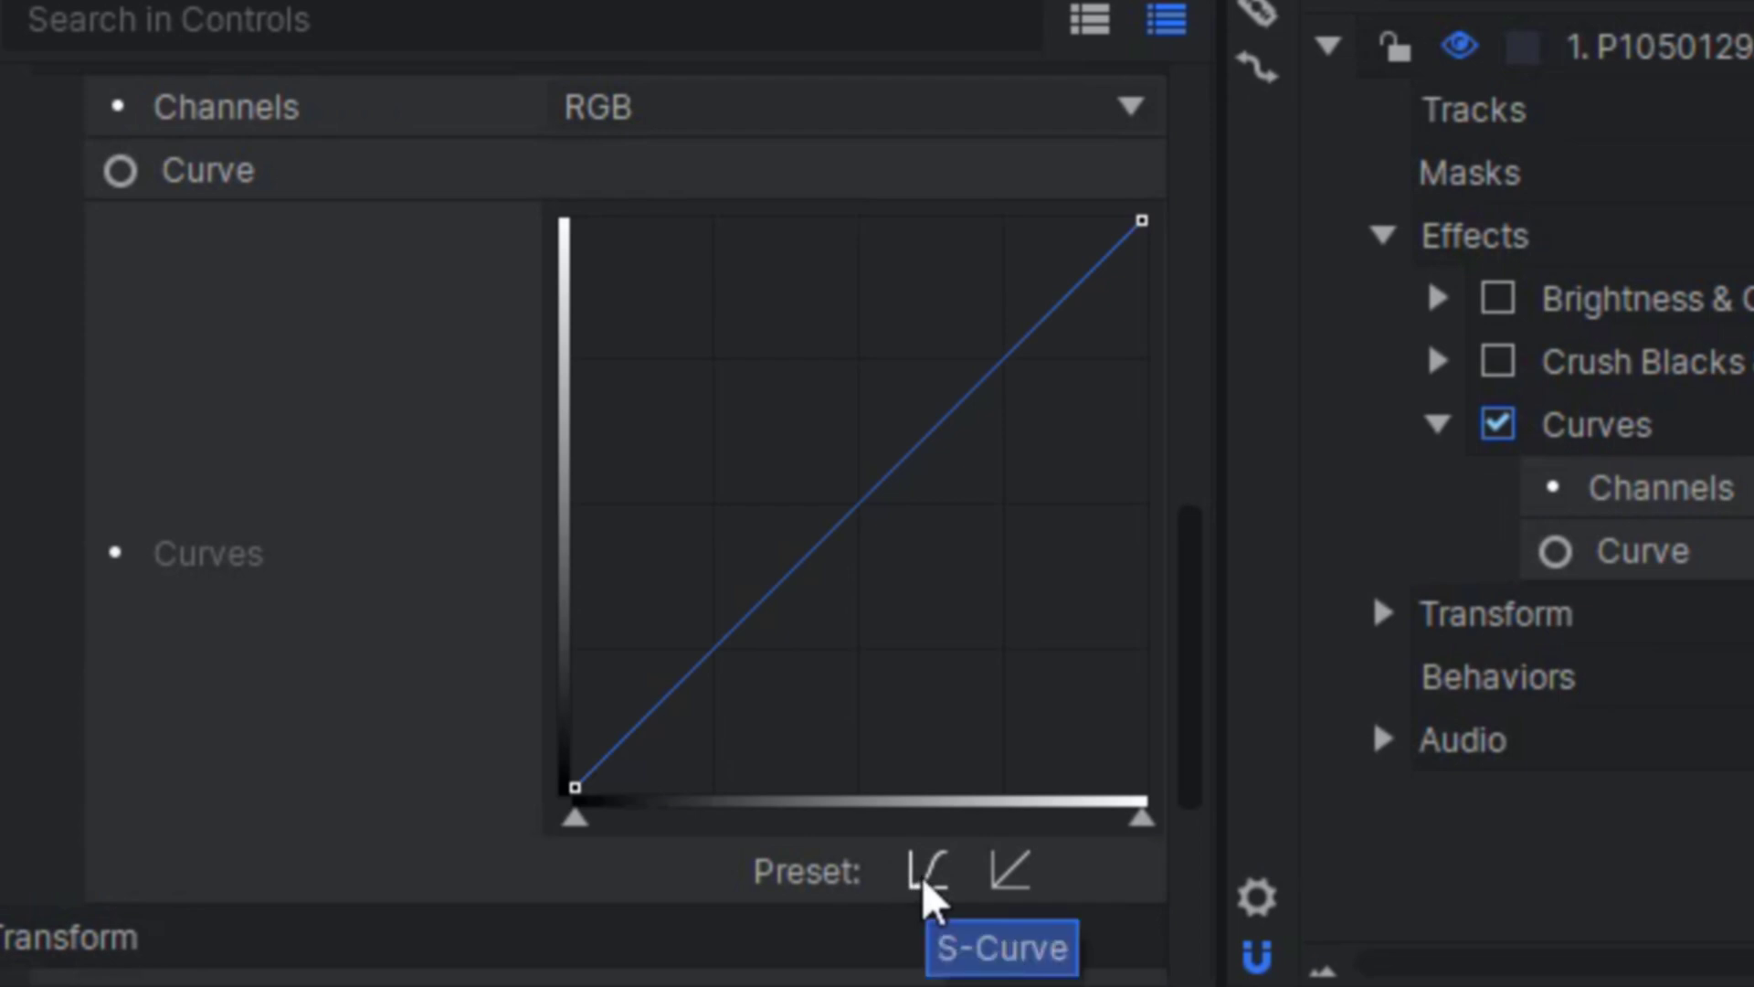
# - Apply the S-Curve preset, move its two middle points close to the black and white corners, and compare with the linear preset, undoing that reset
pyautogui.click(930, 900)
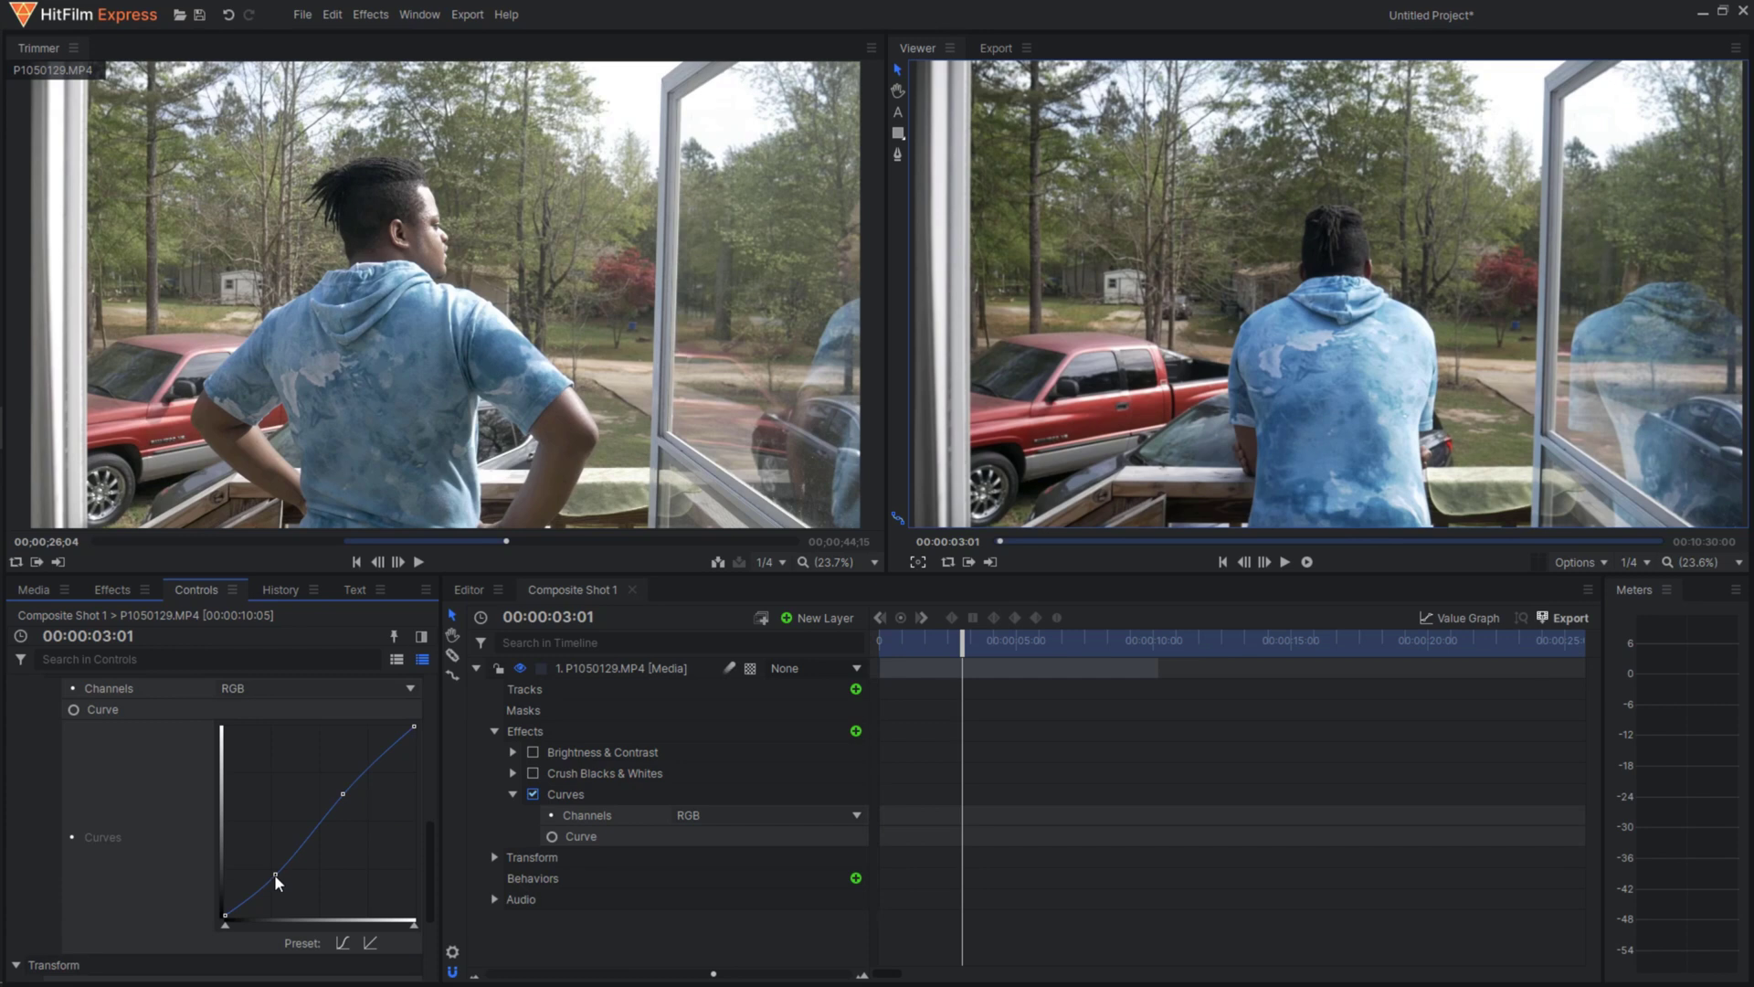
pyautogui.moveTo(274, 873); pyautogui.dragTo(276, 882)
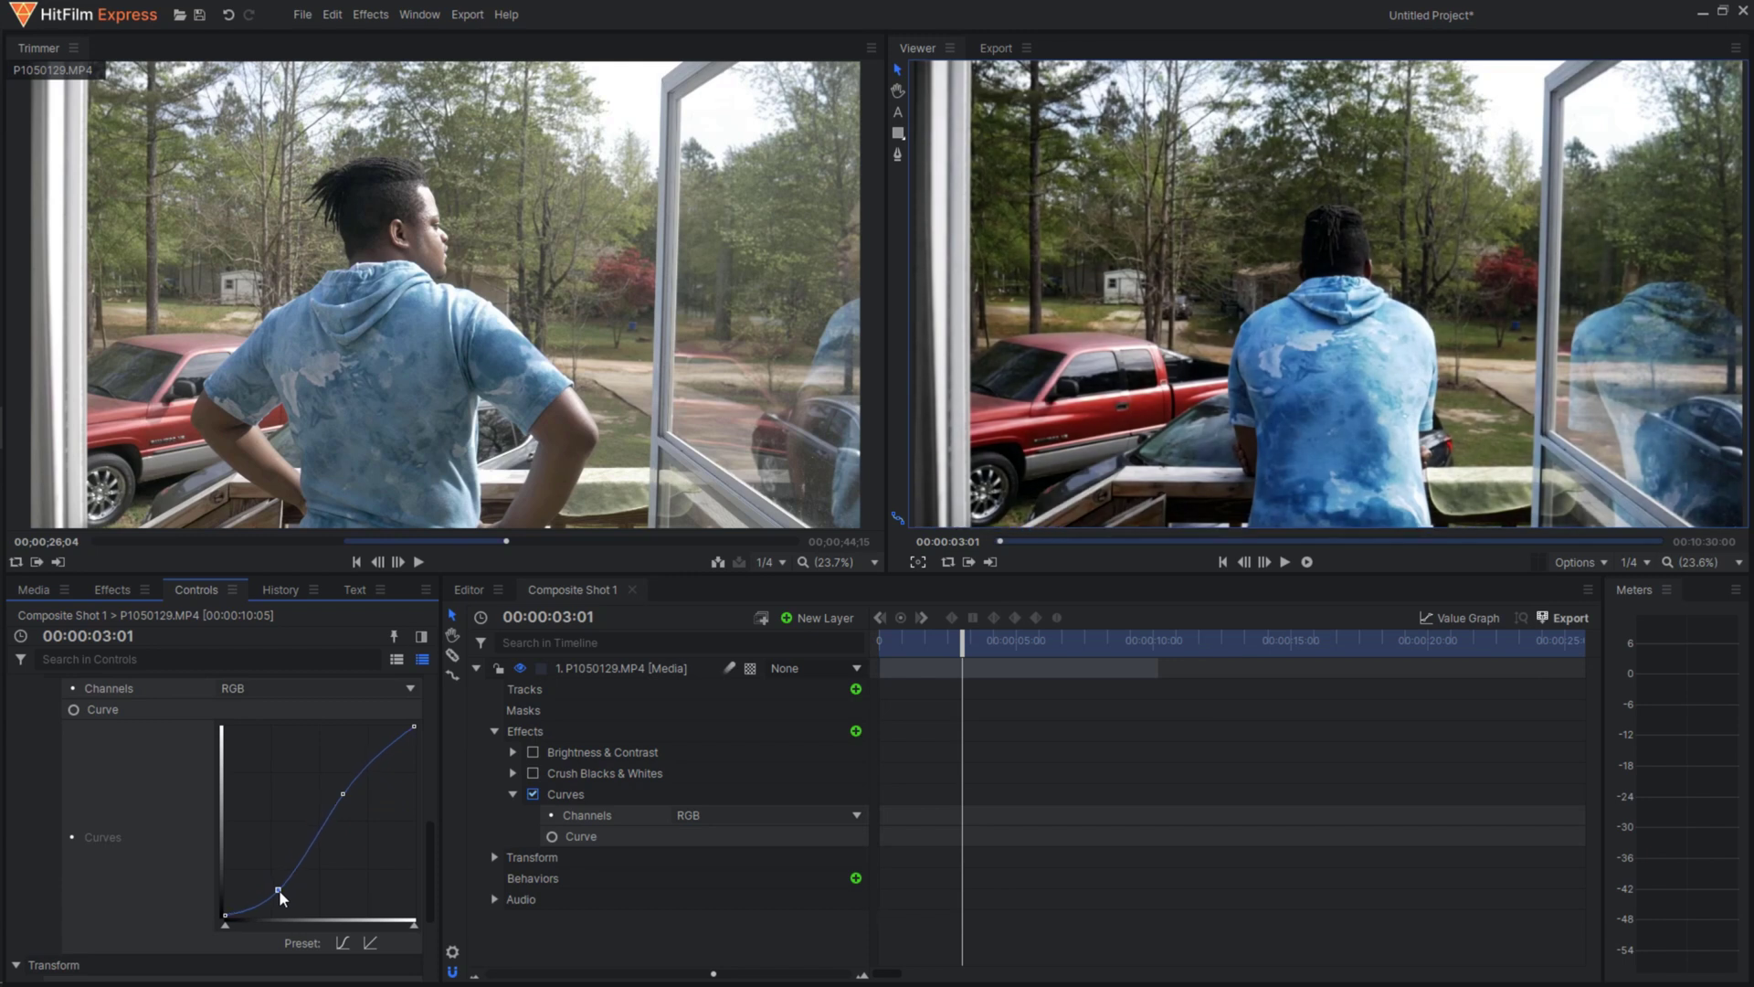
pyautogui.moveTo(343, 793); pyautogui.dragTo(347, 786)
pyautogui.moveTo(347, 787); pyautogui.dragTo(397, 733)
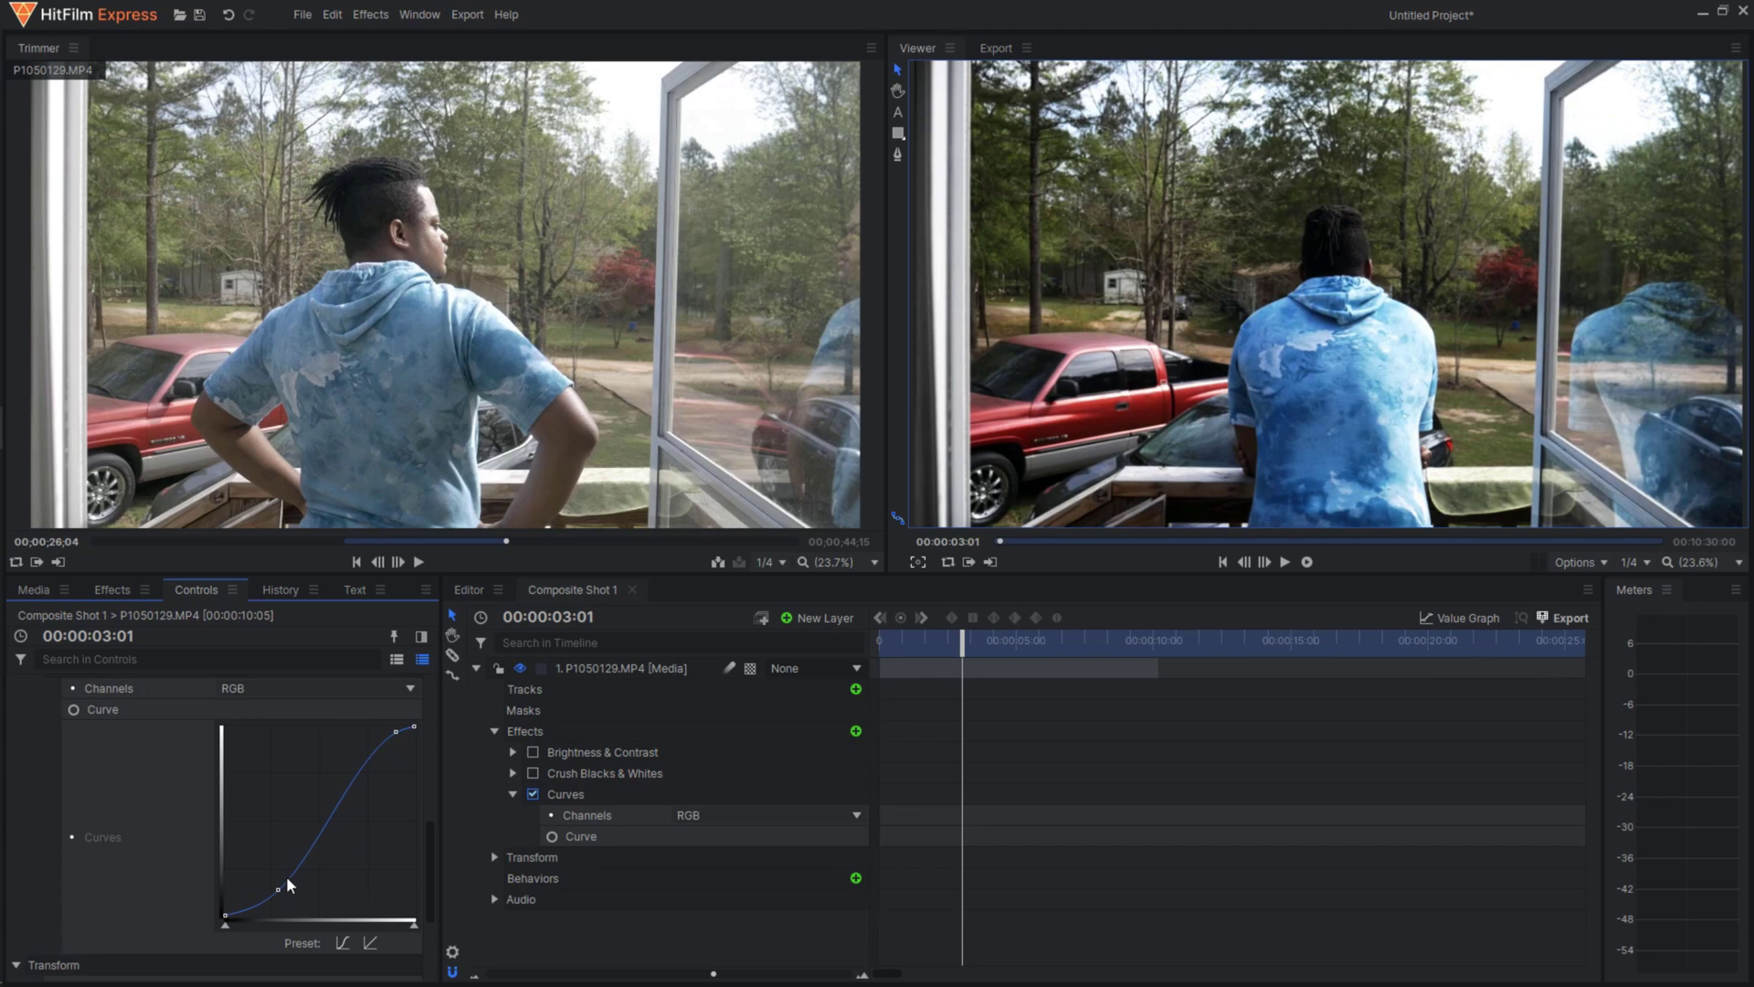
pyautogui.moveTo(277, 891); pyautogui.dragTo(230, 913)
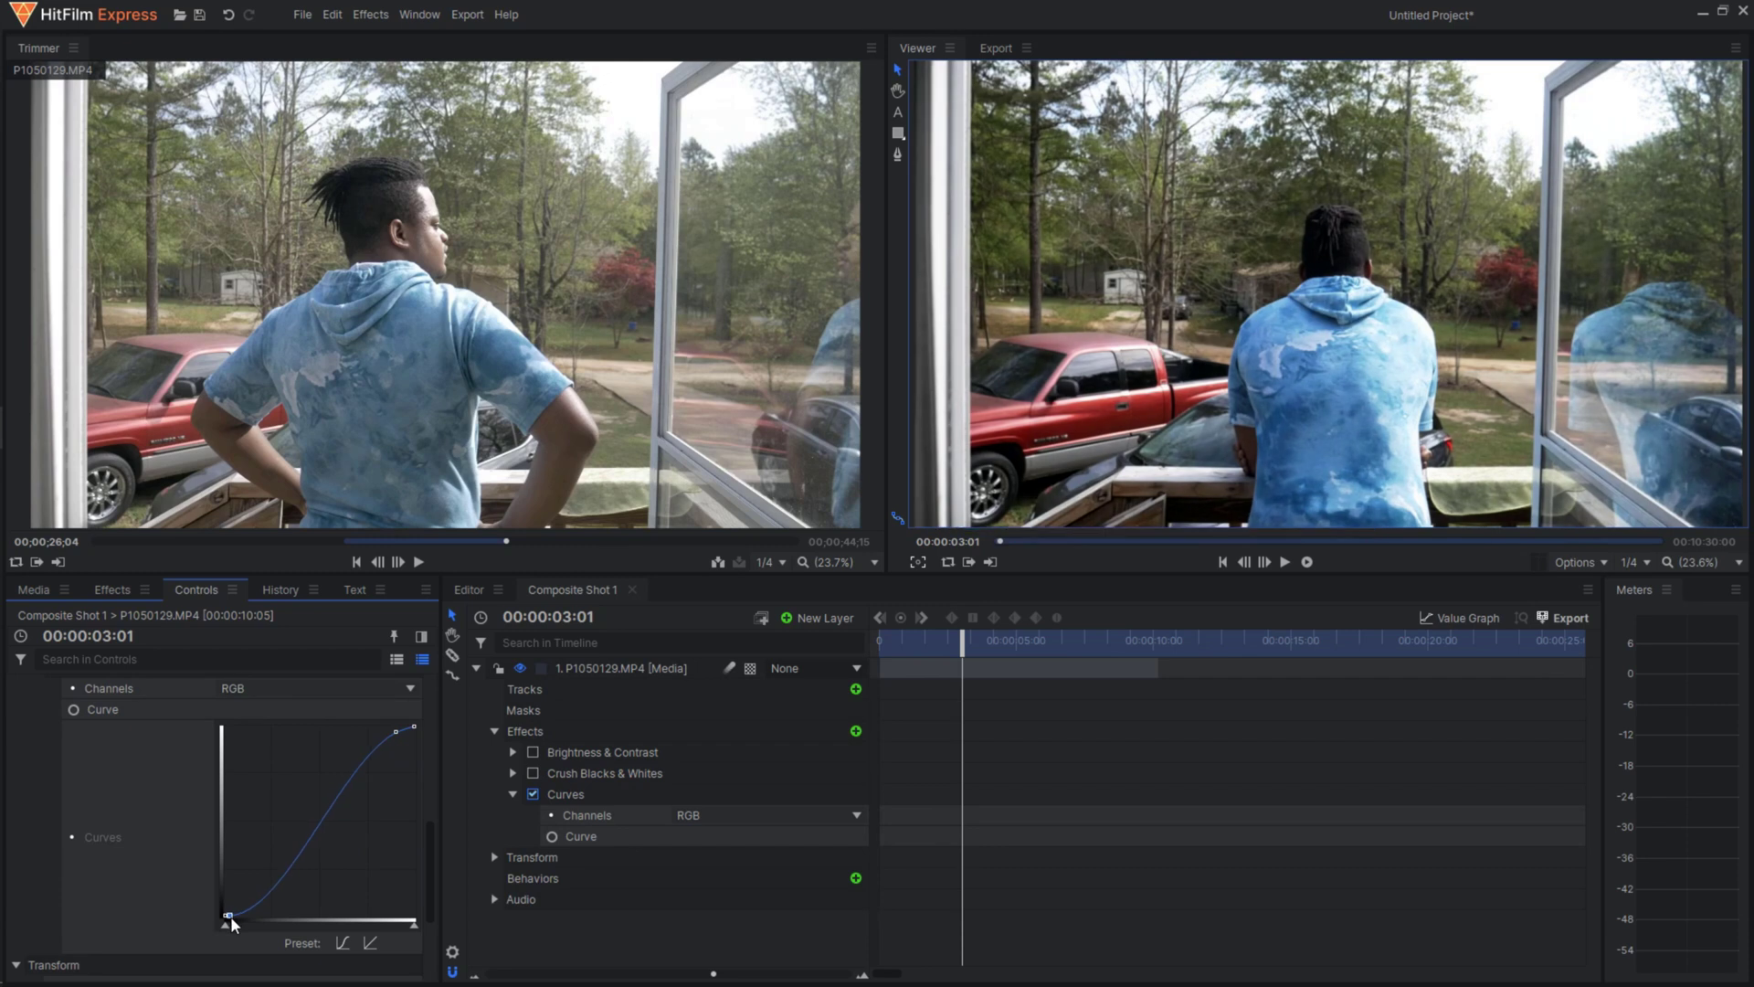
pyautogui.click(370, 940)
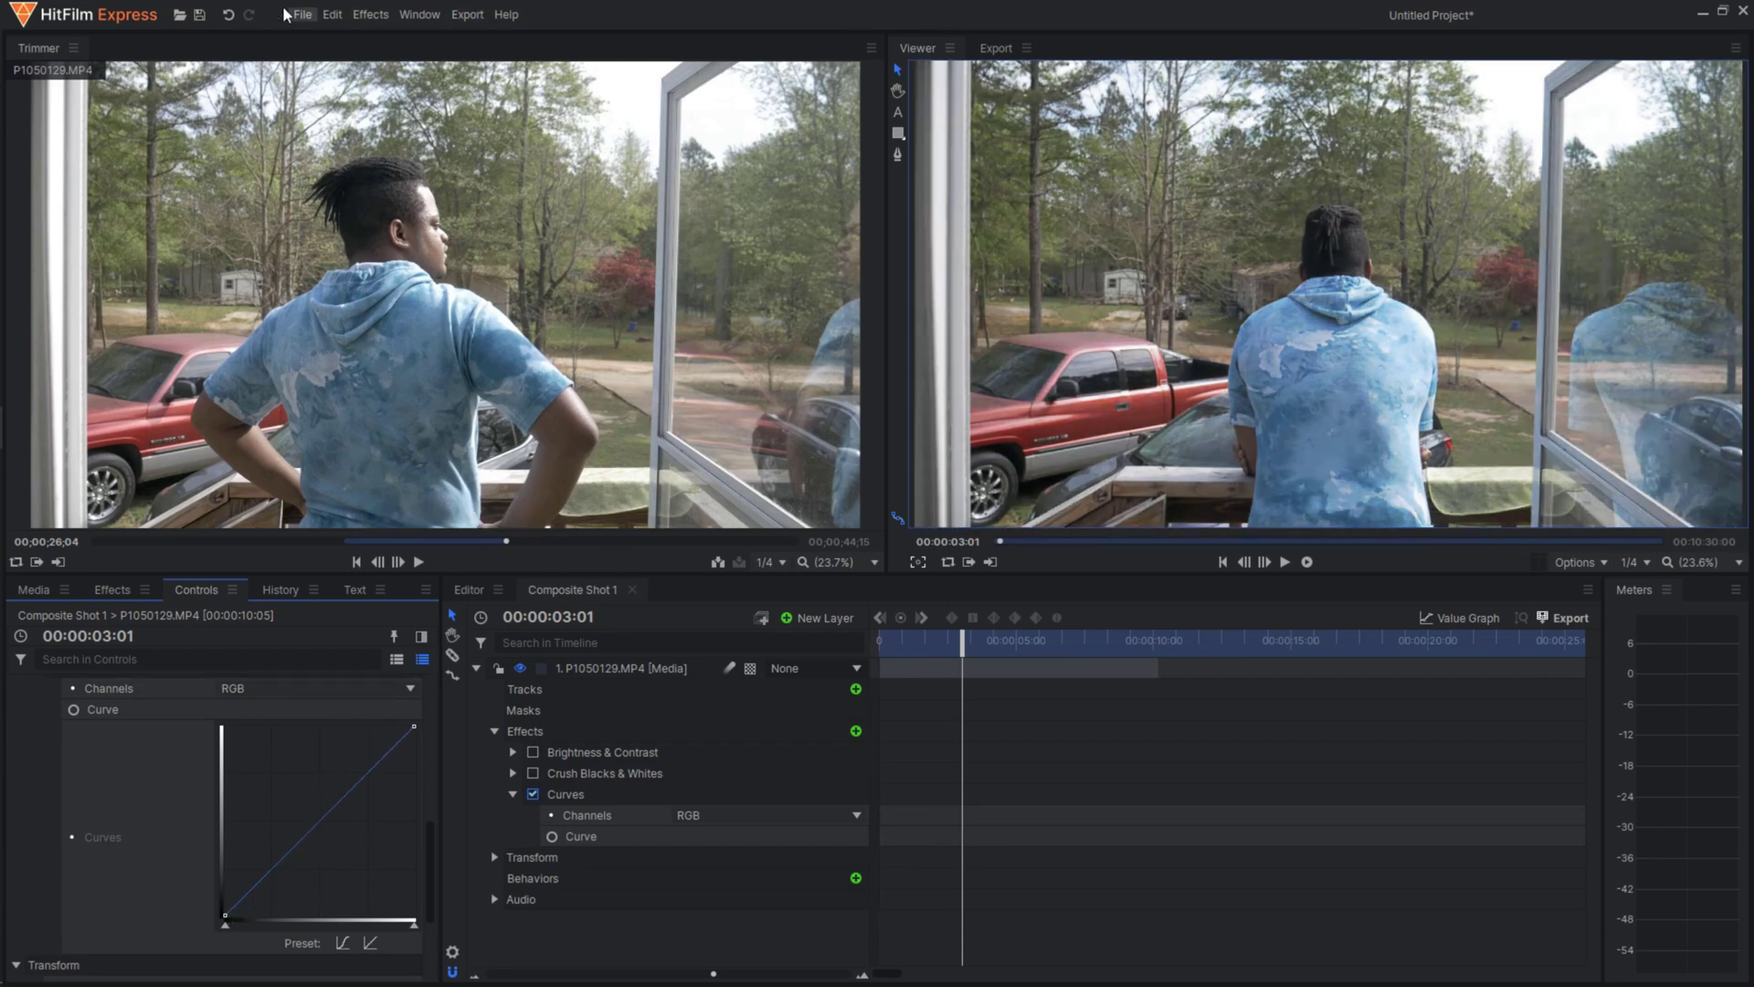
pyautogui.click(229, 15)
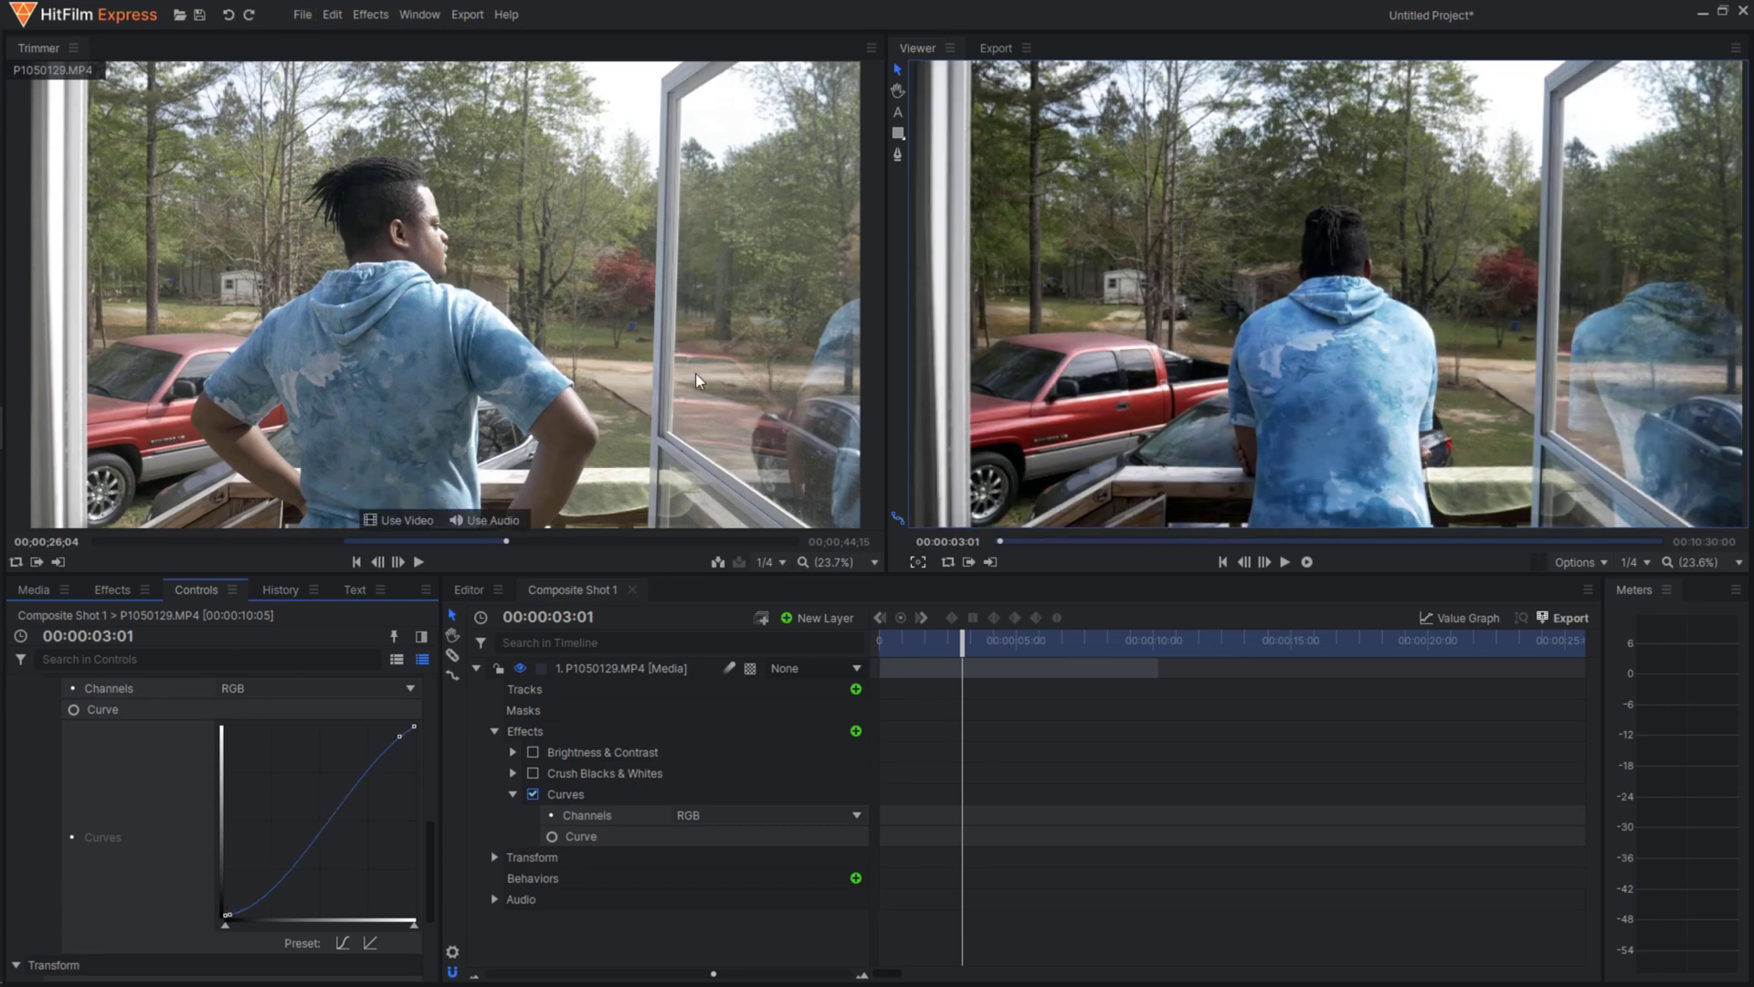